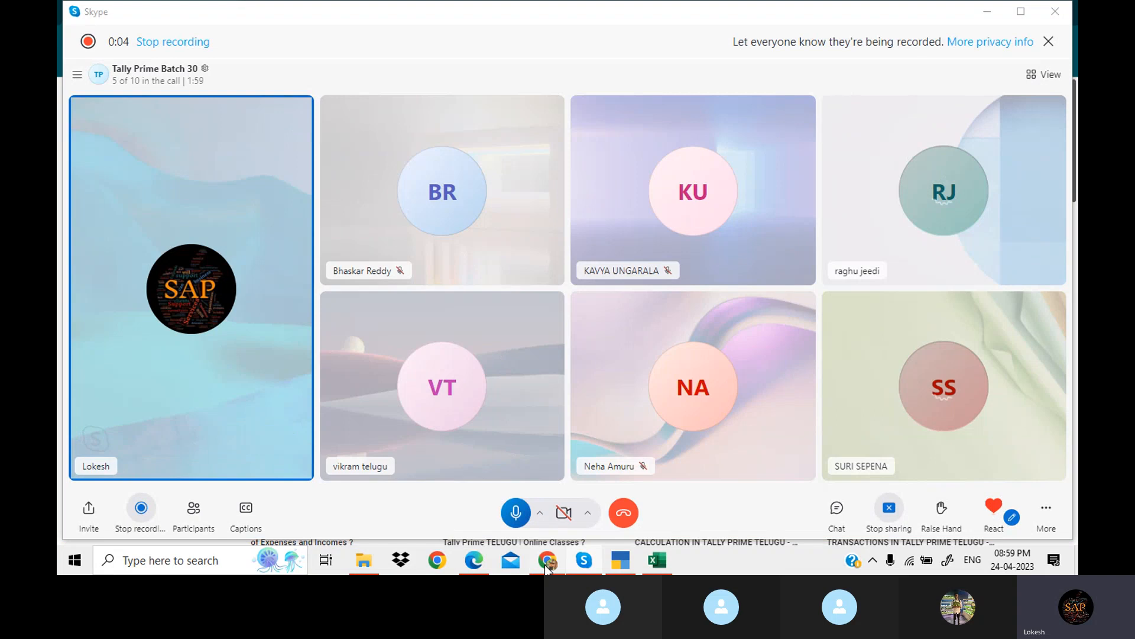
# Switch to Excel and bring up the TALLY TEST workbook with the mock test table.
pyautogui.click(547, 562)
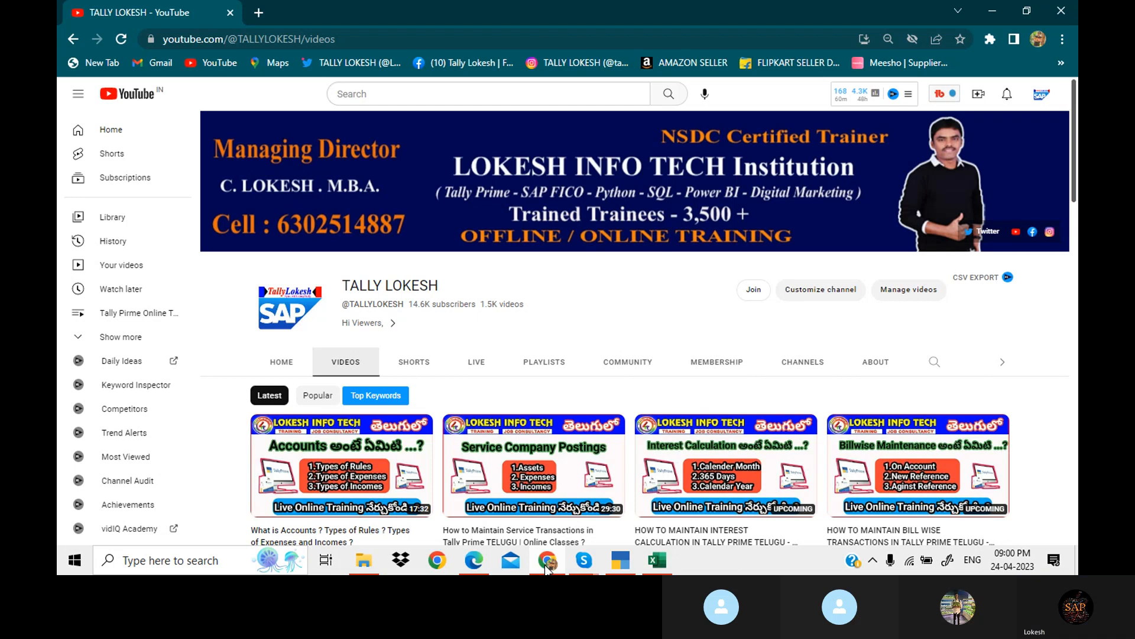
pyautogui.click(658, 563)
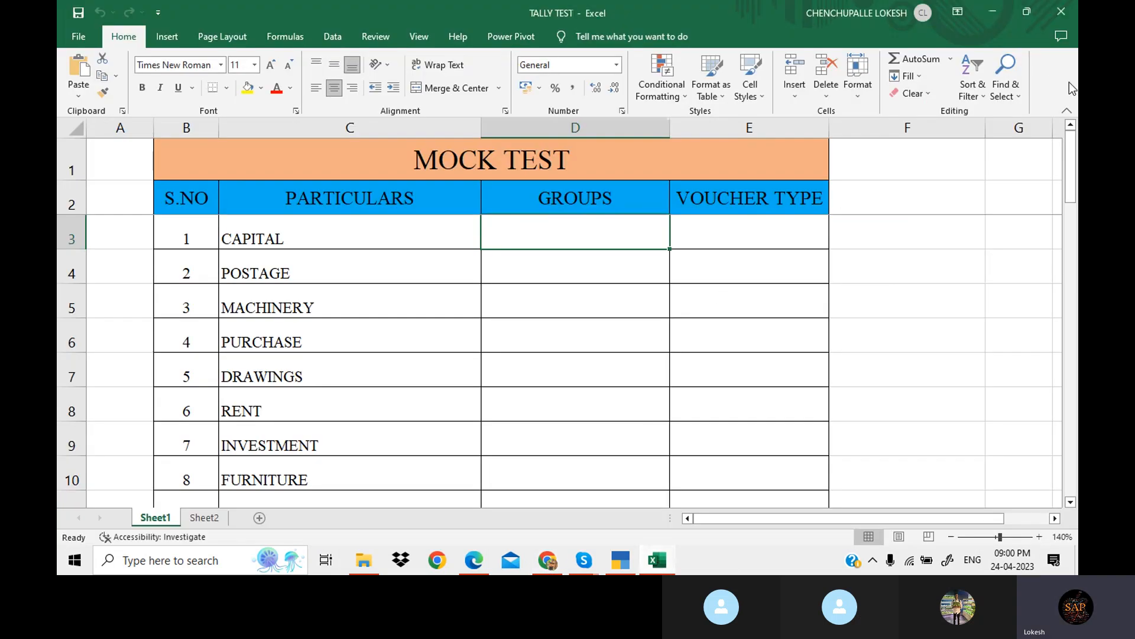
pyautogui.click(1074, 169)
# Switch to the Skype call and ring all participants who are not on the call, then close the participant list.
pyautogui.moveTo(584, 560)
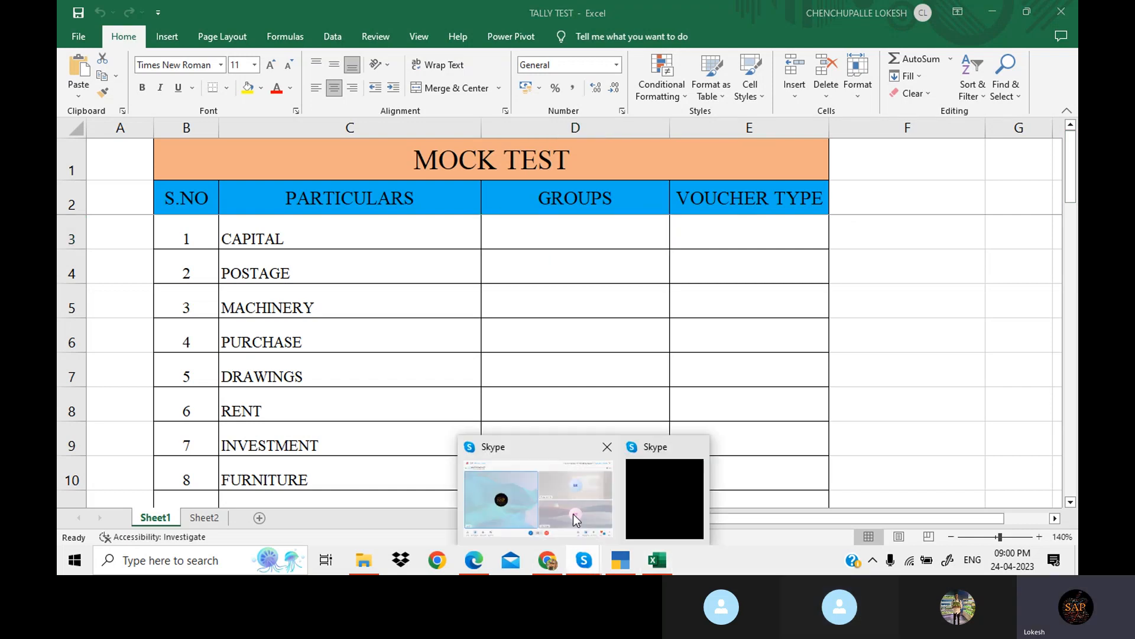
pyautogui.click(573, 522)
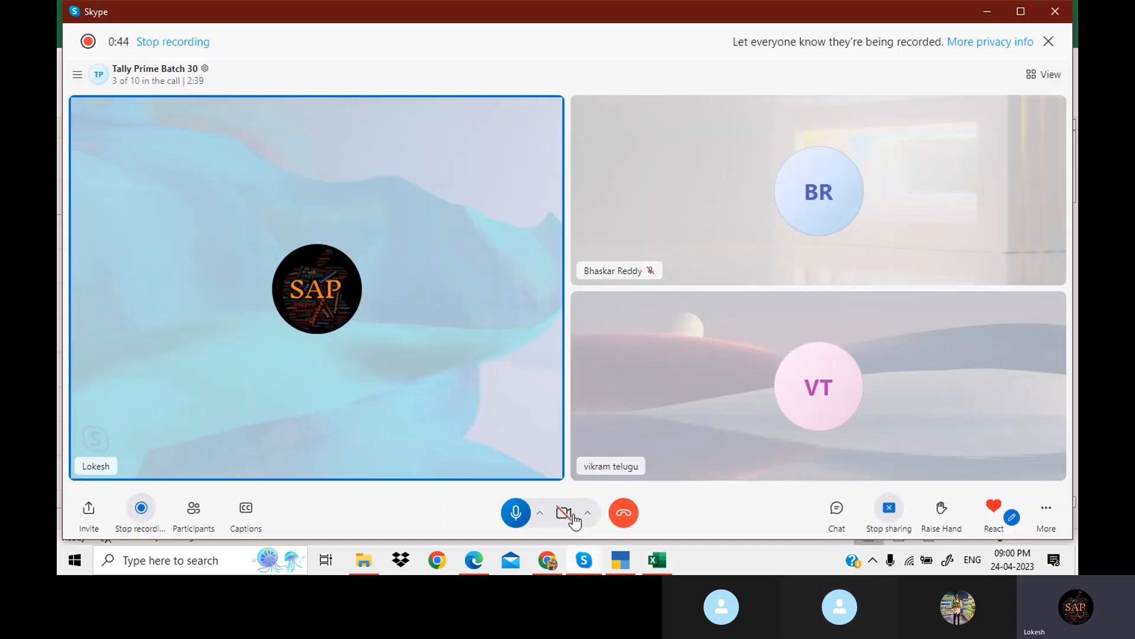
pyautogui.click(194, 509)
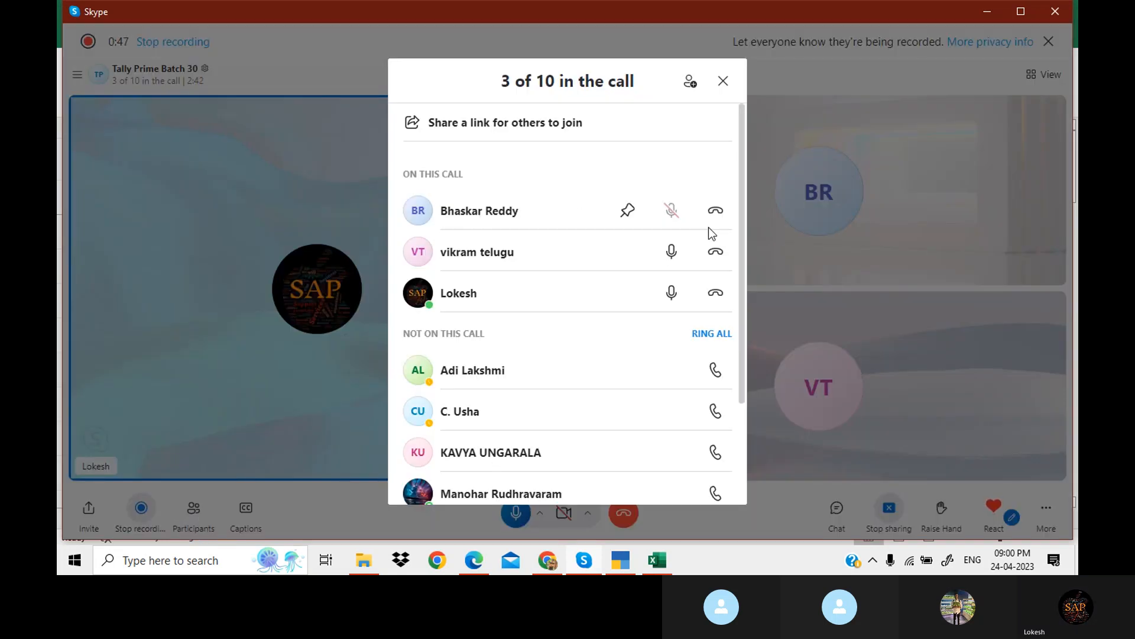
pyautogui.moveTo(743, 261); pyautogui.dragTo(761, 339)
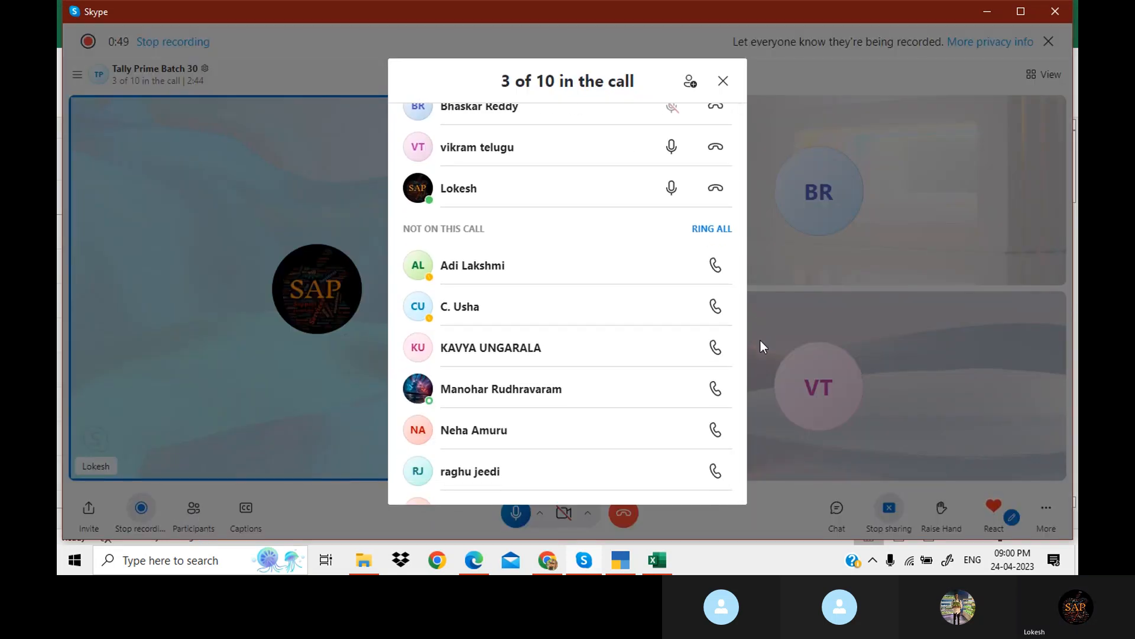
pyautogui.click(720, 238)
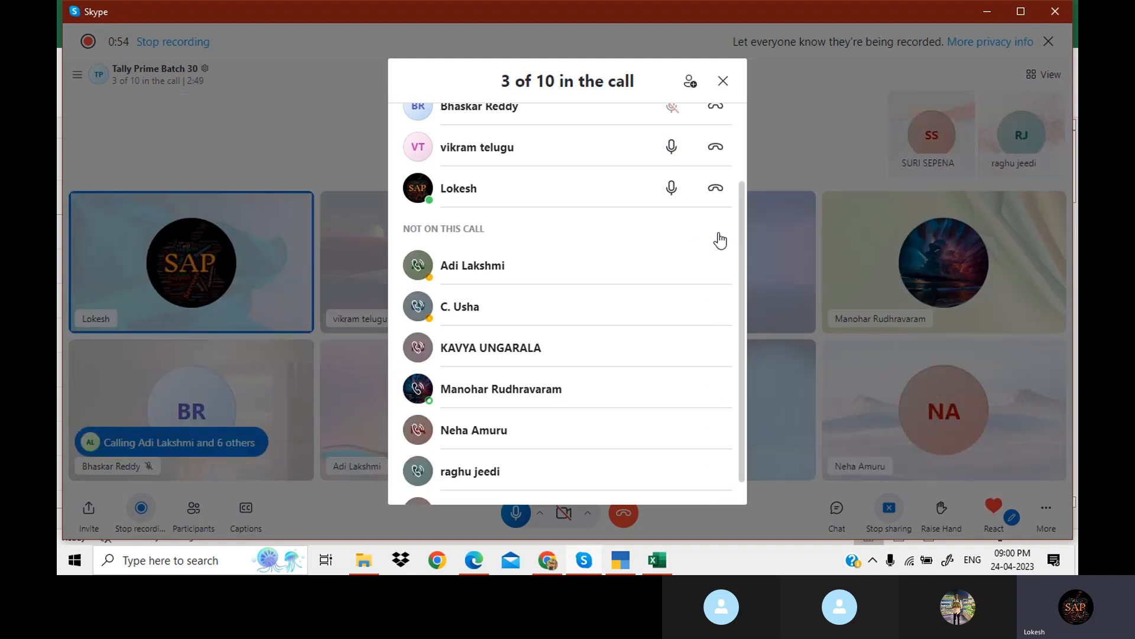
pyautogui.click(724, 81)
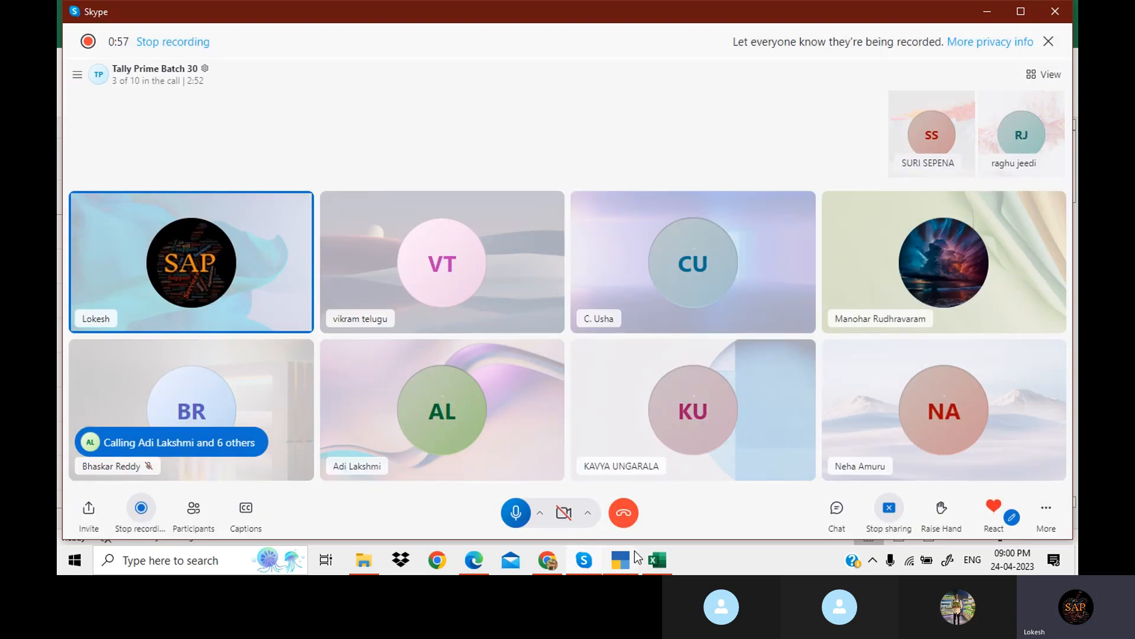
# Return to the TALLY TEST workbook in Excel and fill the CAPITAL row with group "capital" and voucher type "F6".
pyautogui.click(657, 562)
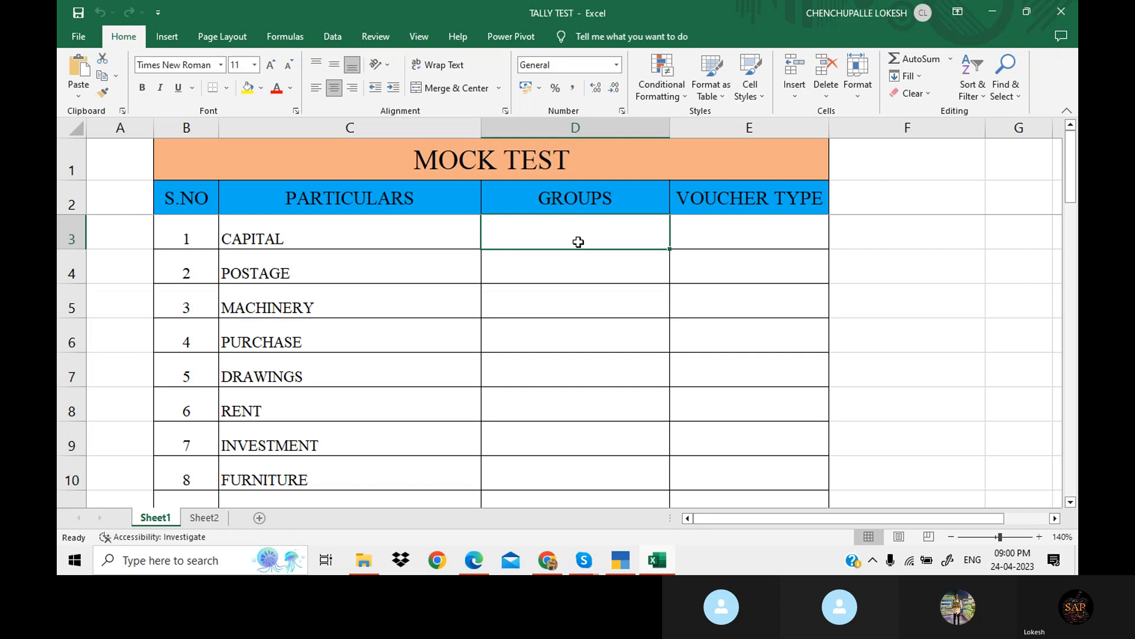
pyautogui.write('cap')
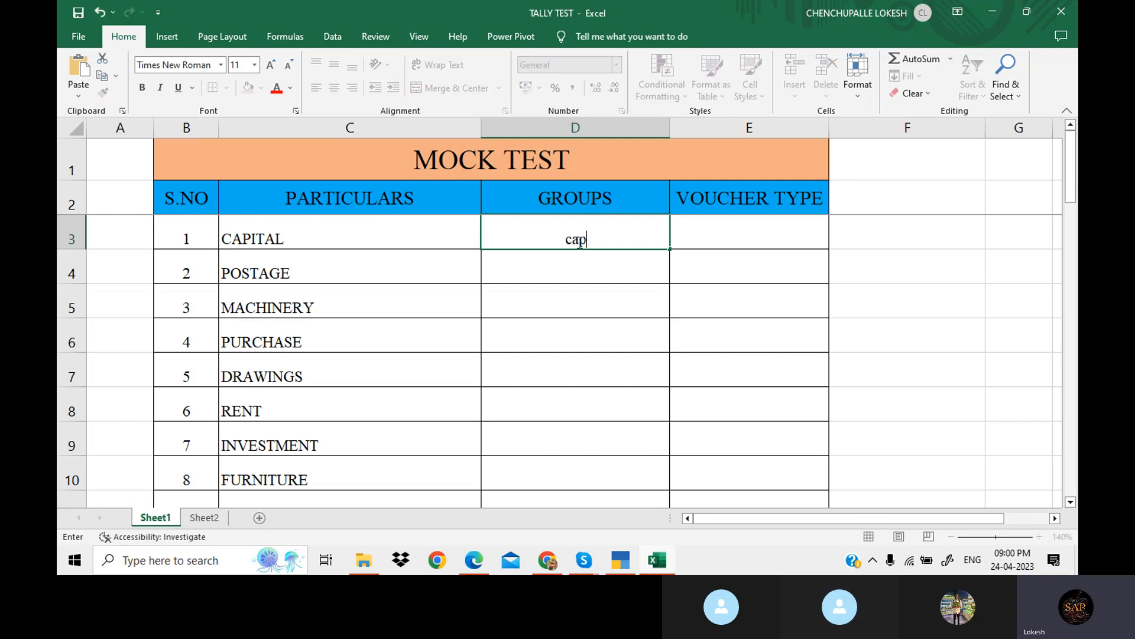
pyautogui.write('ital')
pyautogui.press('Tab')
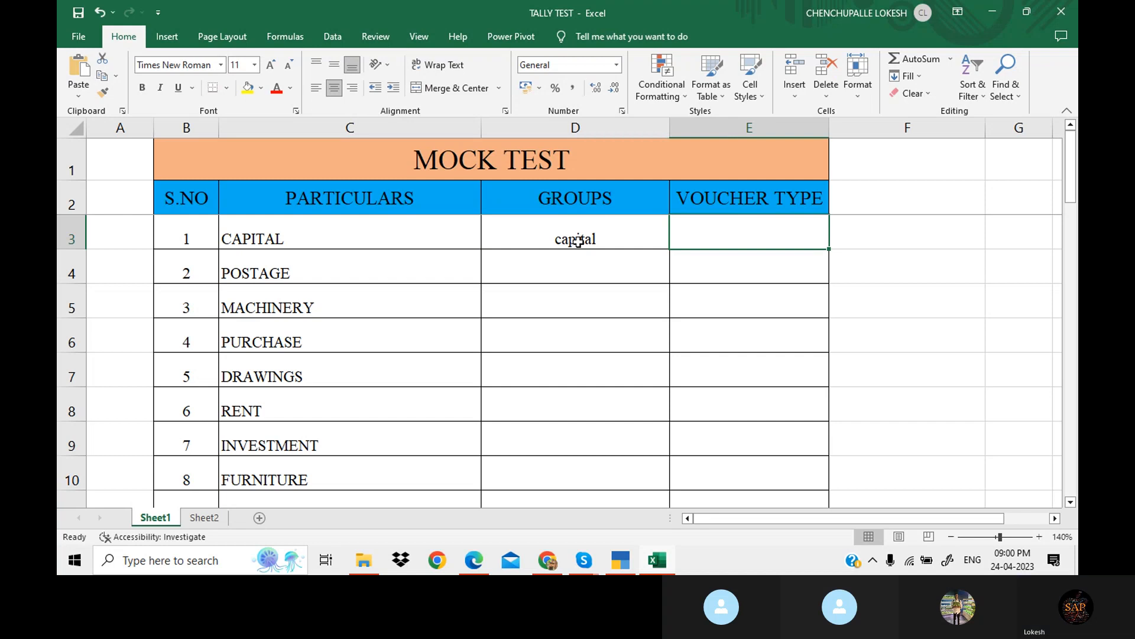
pyautogui.write('F')
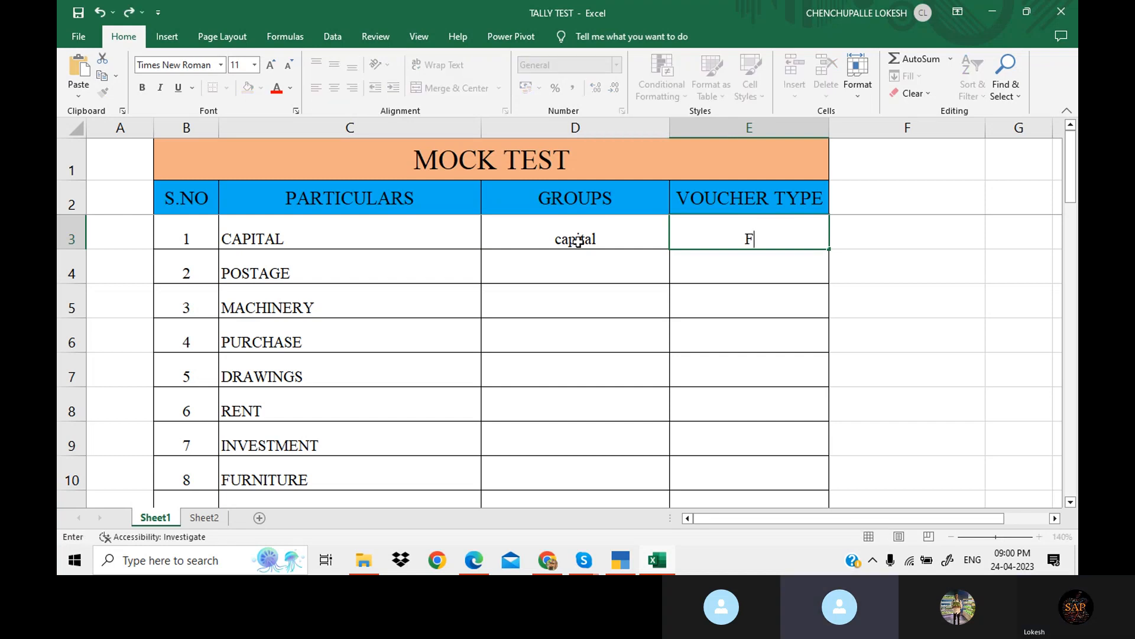
pyautogui.write('6')
pyautogui.press('Return')
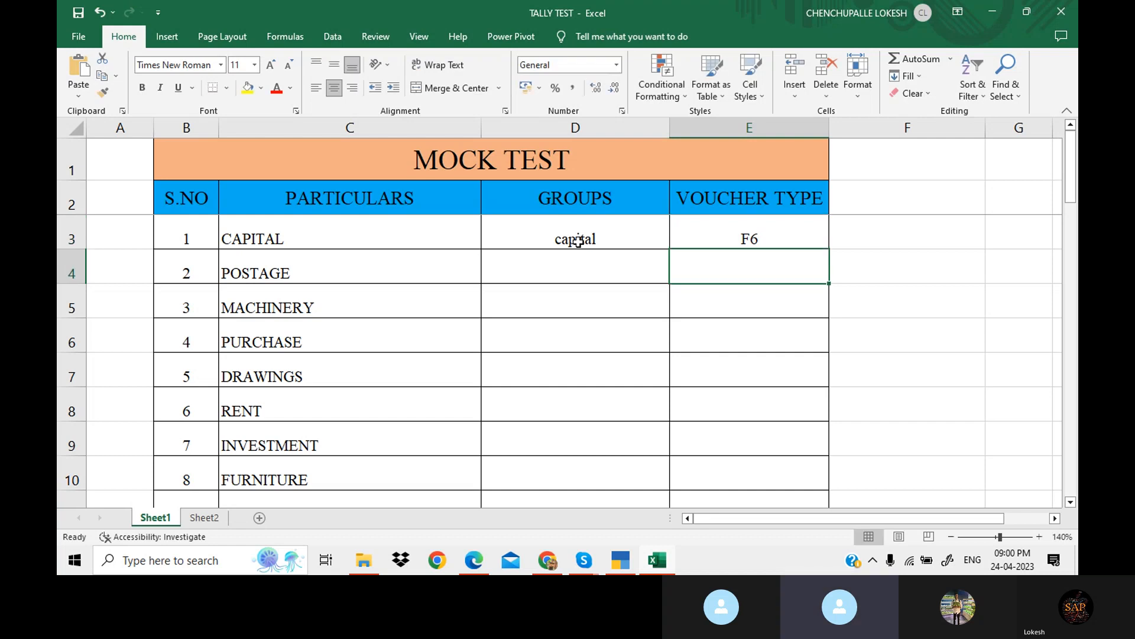
pyautogui.press('Left')
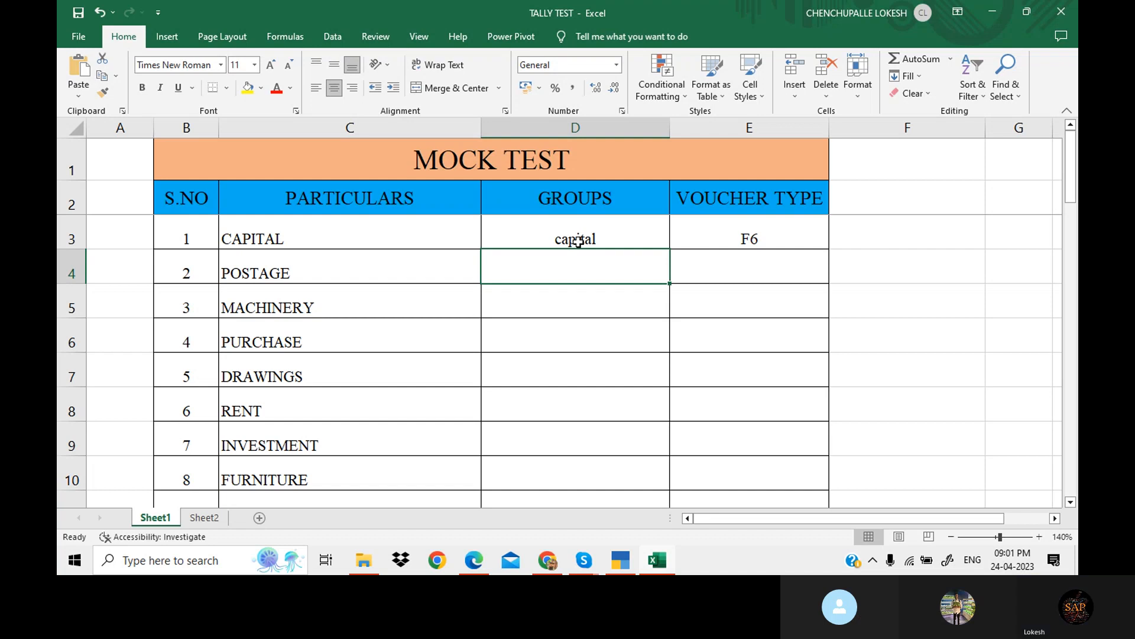
pyautogui.write('INDI')
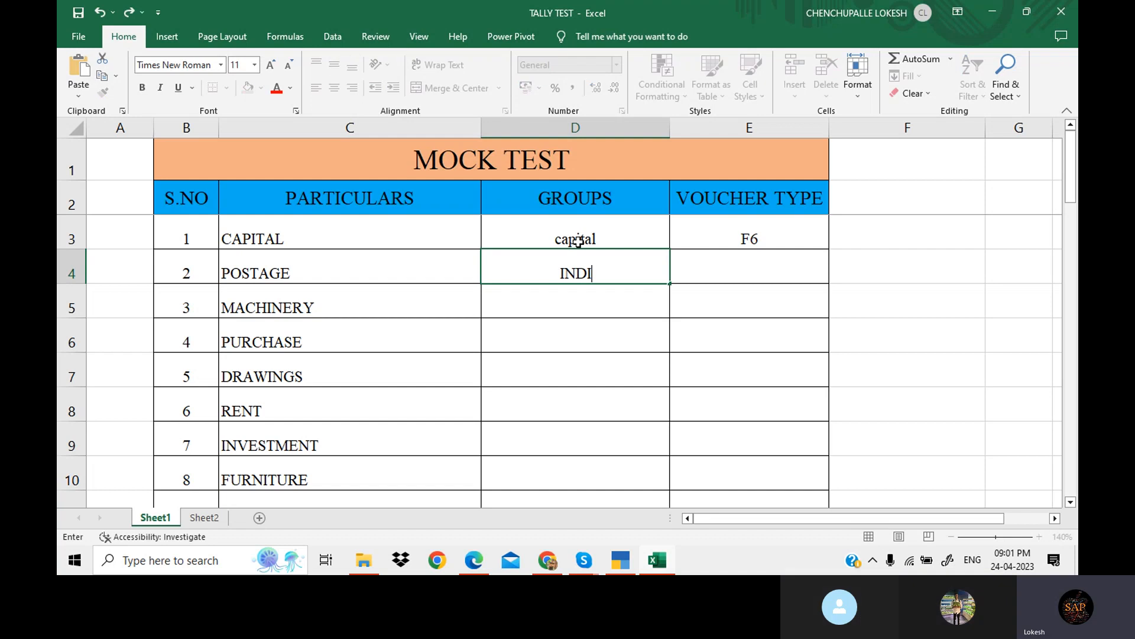
pyautogui.press('BackSpace')
pyautogui.press('BackSpace')
pyautogui.press('BackSpace')
pyautogui.press('BackSpace')
pyautogui.write('AI')
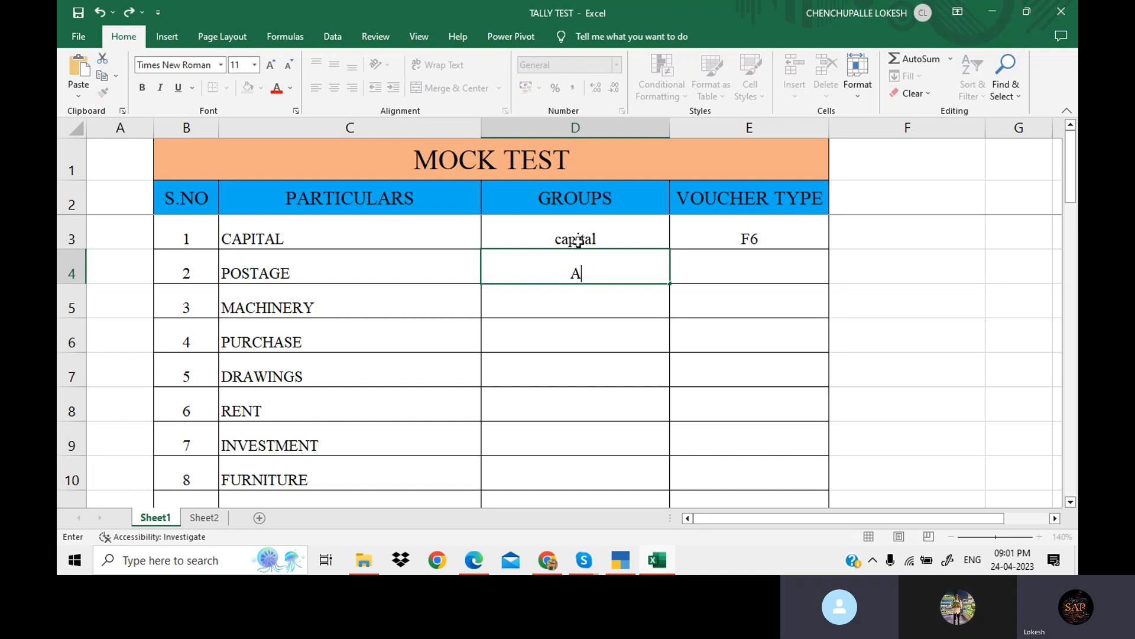
pyautogui.press('BackSpace')
pyautogui.press('BackSpace')
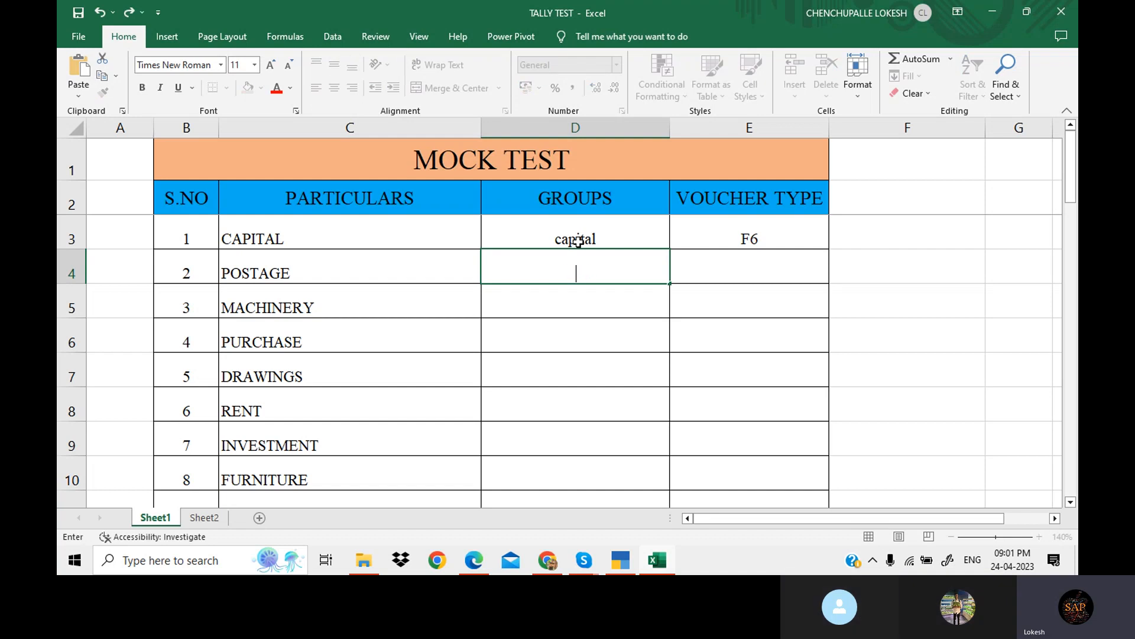
# Fill the POSTAGE row with group "indirect exp" and voucher type "F5".
pyautogui.write('indire')
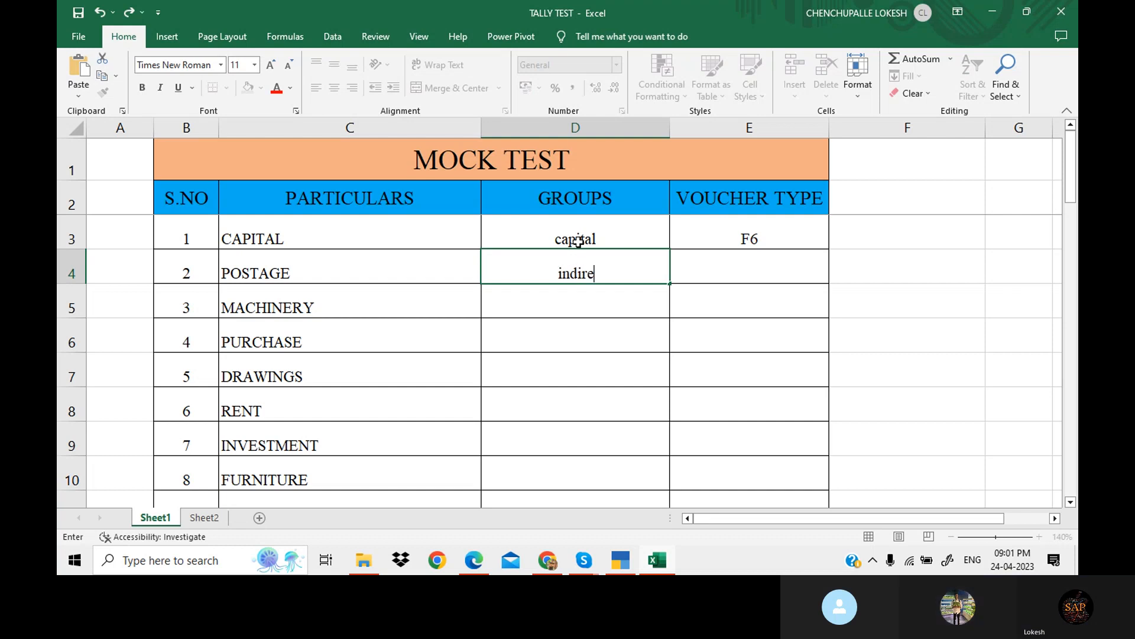
pyautogui.write('ct exp')
pyautogui.press('Tab')
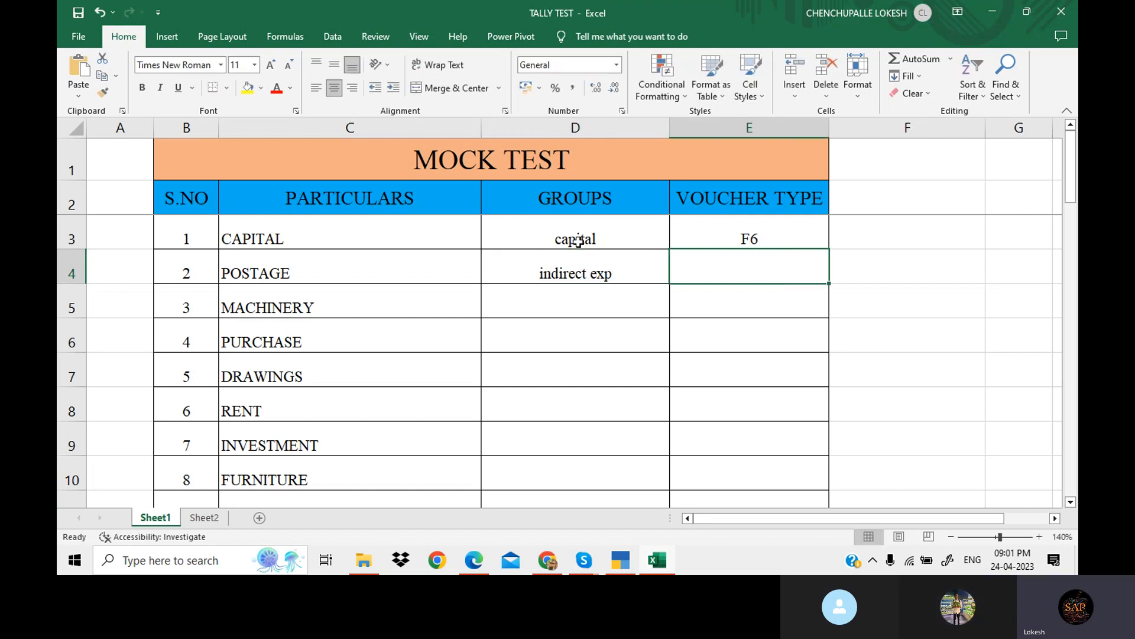
pyautogui.write('f')
pyautogui.press('BackSpace')
pyautogui.press('BackSpace')
pyautogui.write('F5')
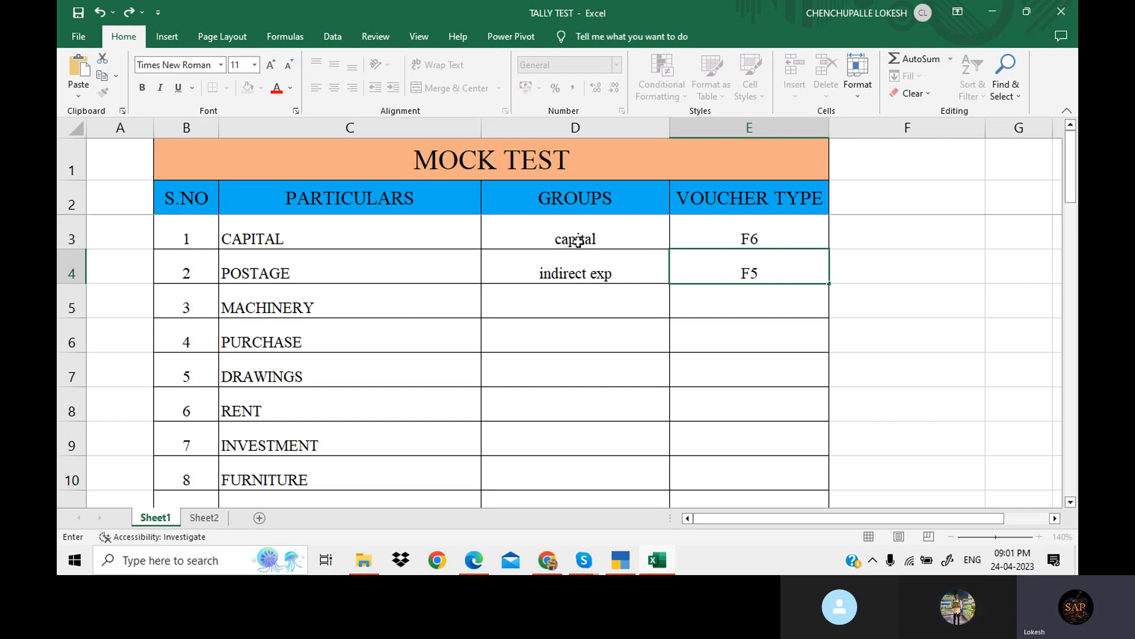
pyautogui.press('Return')
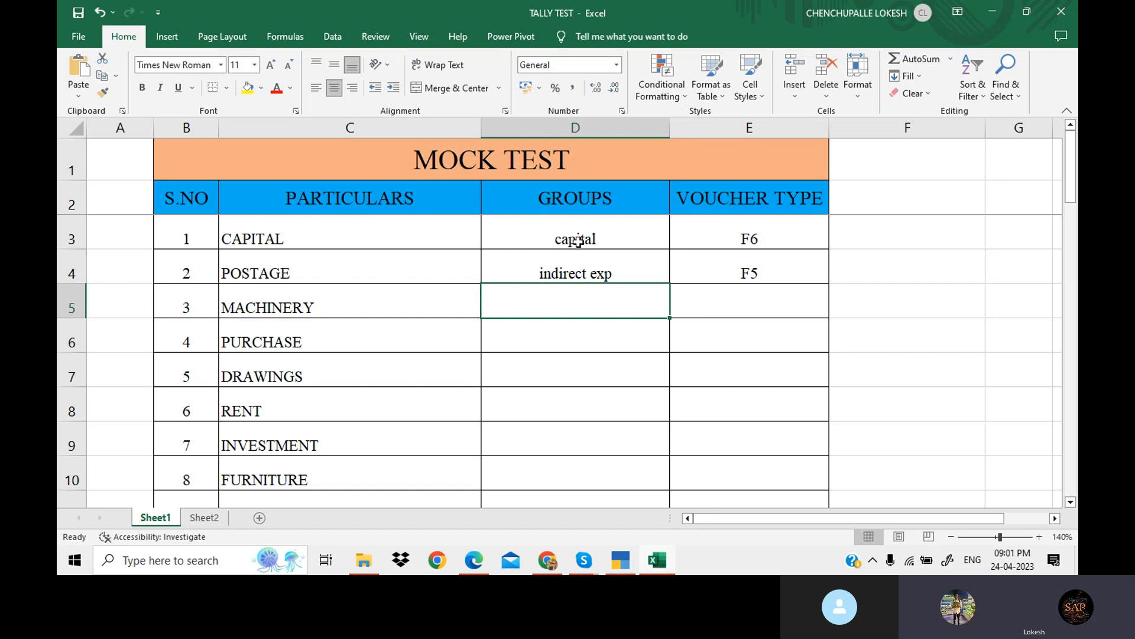
# Fill the MACHINERY row with group "fixed Asset" and voucher type "F5".
pyautogui.write('F')
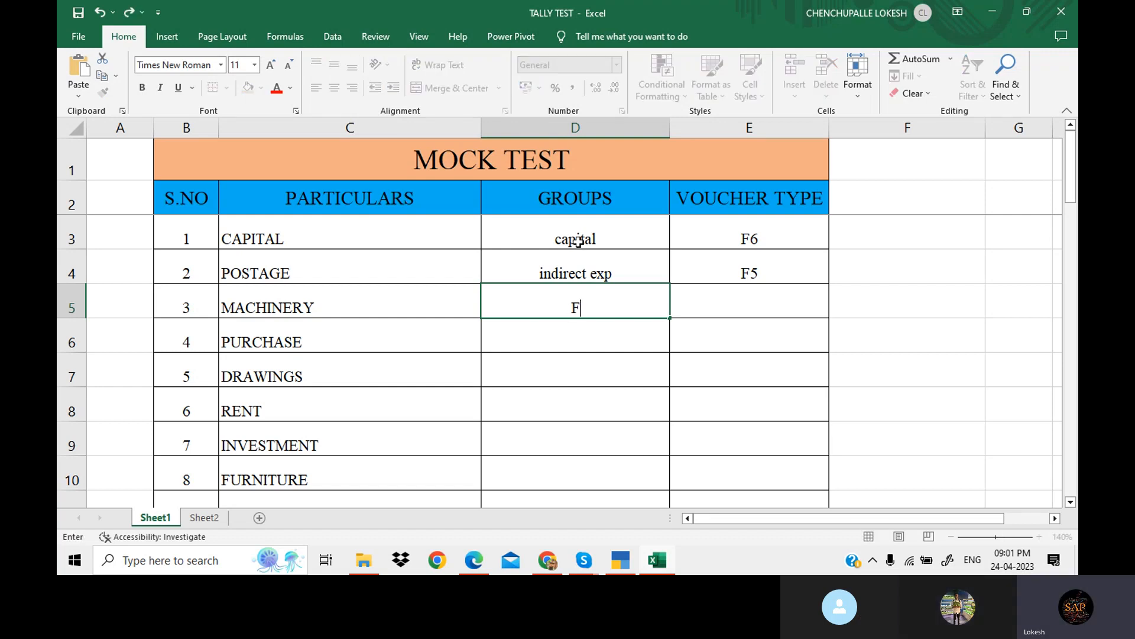
pyautogui.press('BackSpace')
pyautogui.write('fixed ')
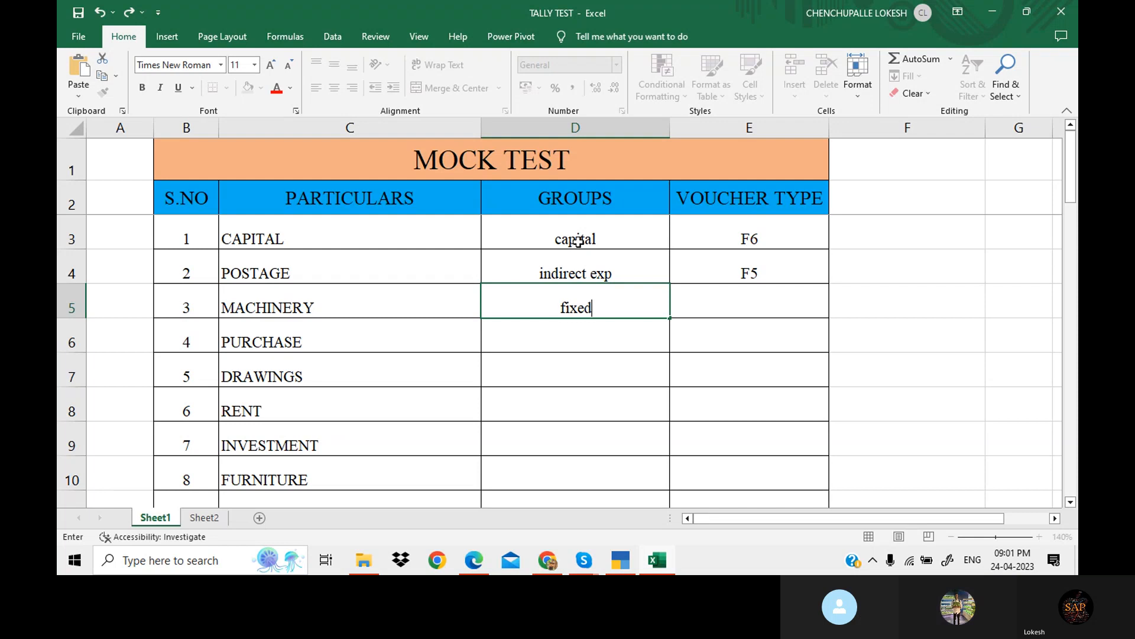
pyautogui.write('Asset')
pyautogui.press('Tab')
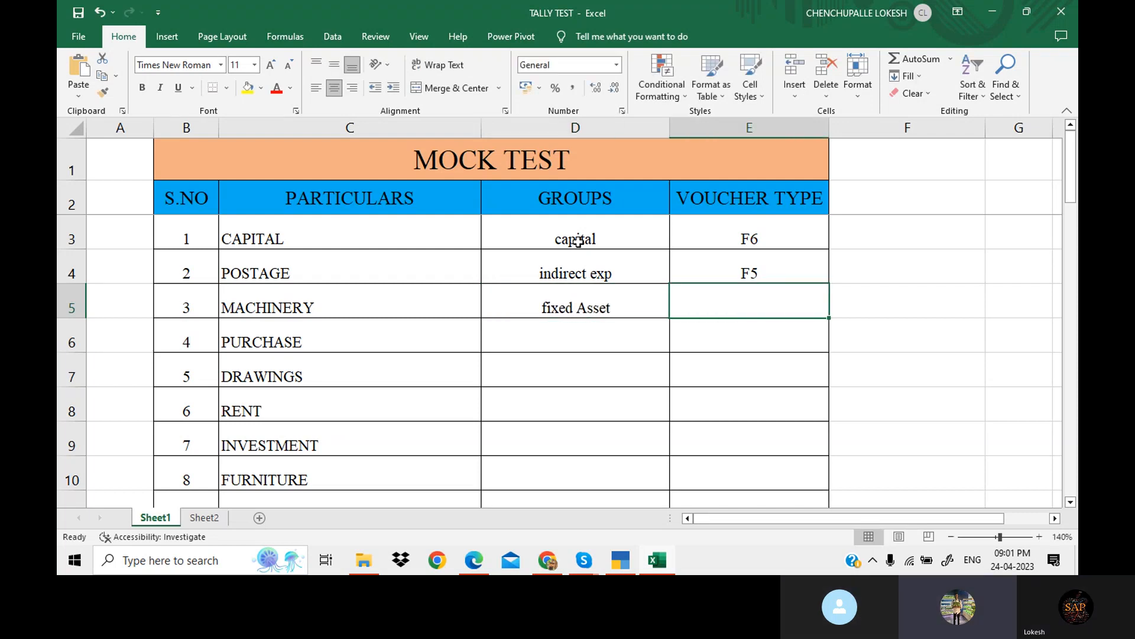
pyautogui.write('F')
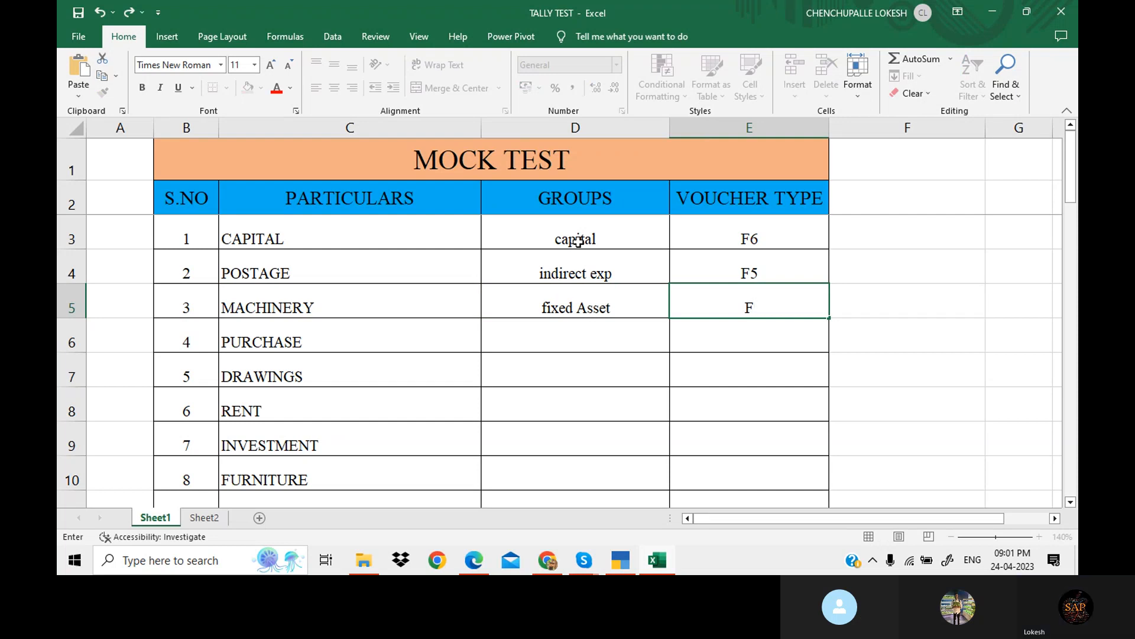
pyautogui.write('5')
pyautogui.hotkey('ctrl', 'Return')
# Fill the PURCHASE row with group "purchase" and voucher type "F9".
pyautogui.press('Down')
pyautogui.press('Left')
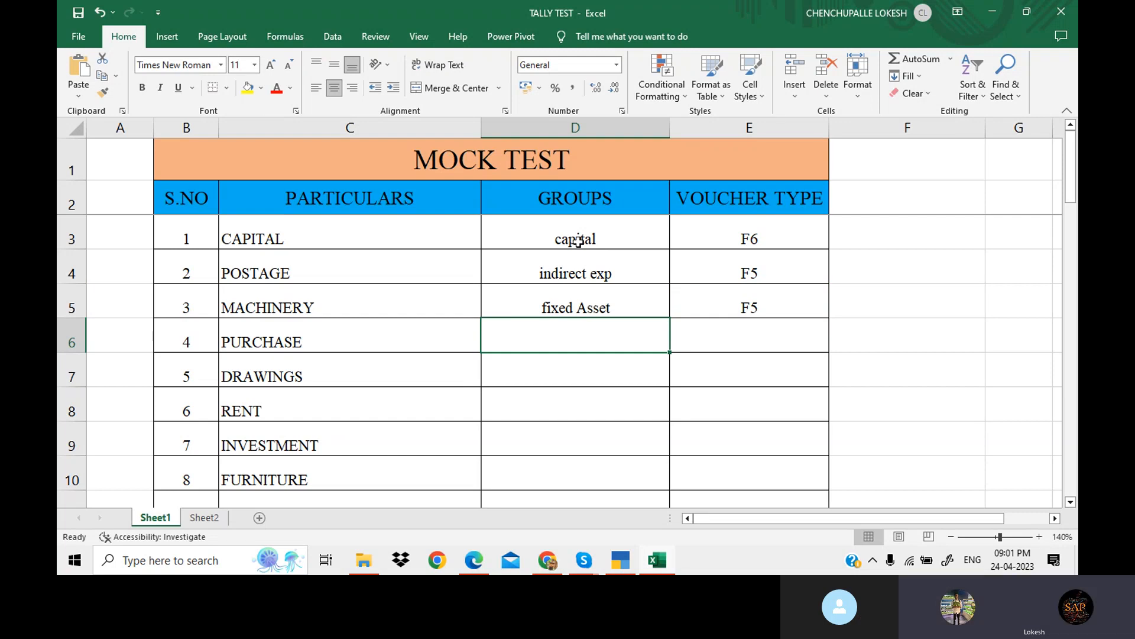
pyautogui.write('purchase')
pyautogui.press('Tab')
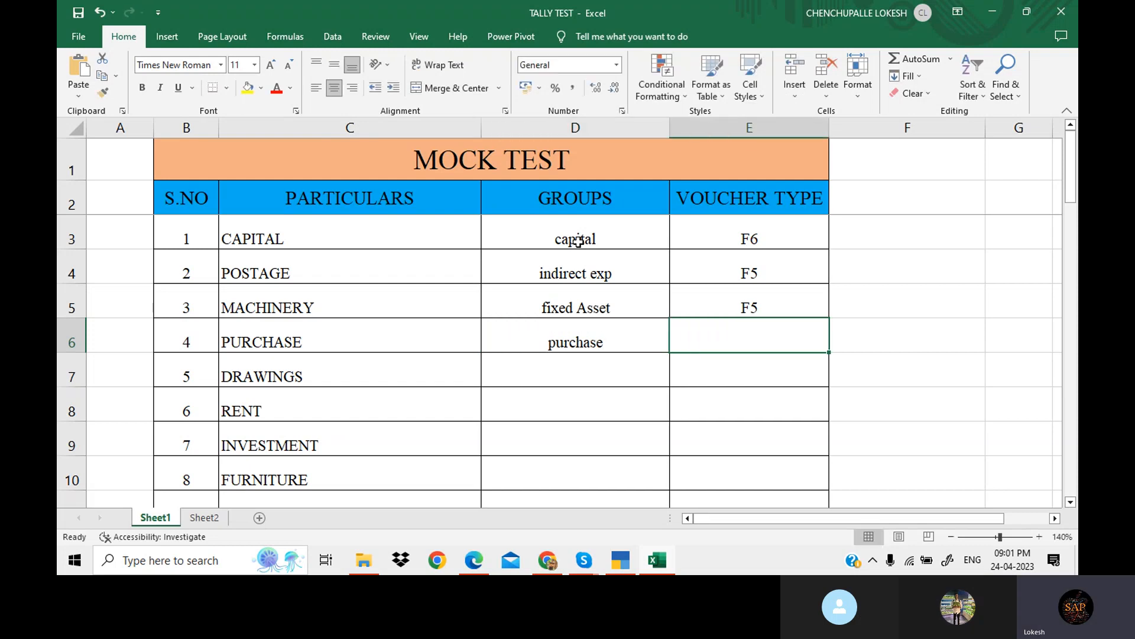
pyautogui.write('F')
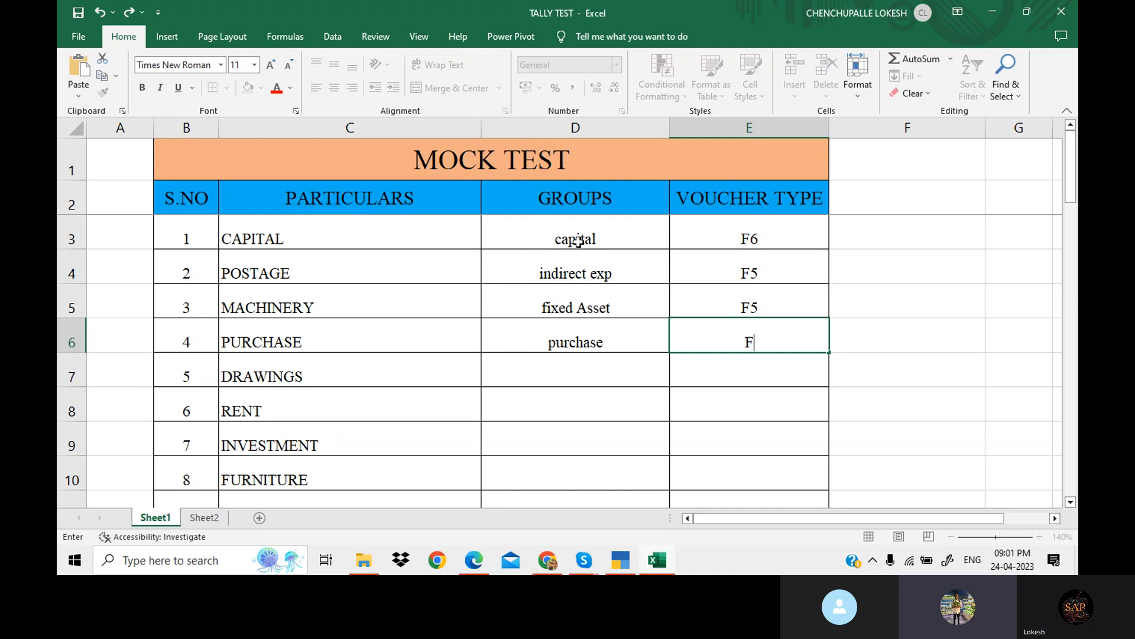
pyautogui.write('9')
pyautogui.press('Return')
# Fill the DRAWINGS row with group "capital" and voucher type "F5".
pyautogui.press('Left')
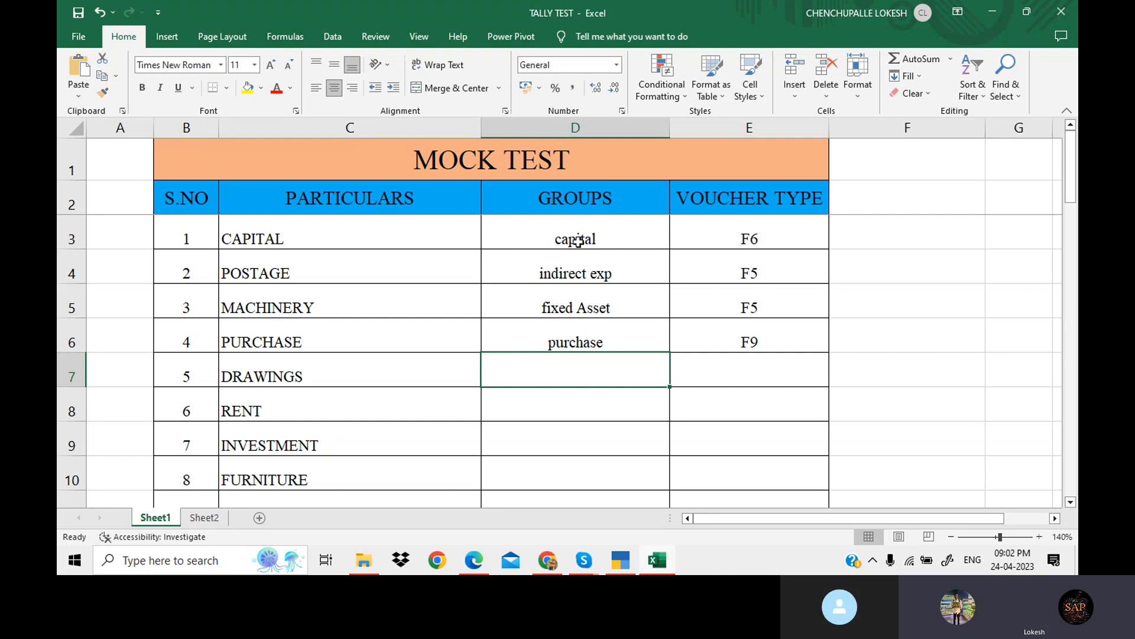
pyautogui.press('F2')
pyautogui.write('ca')
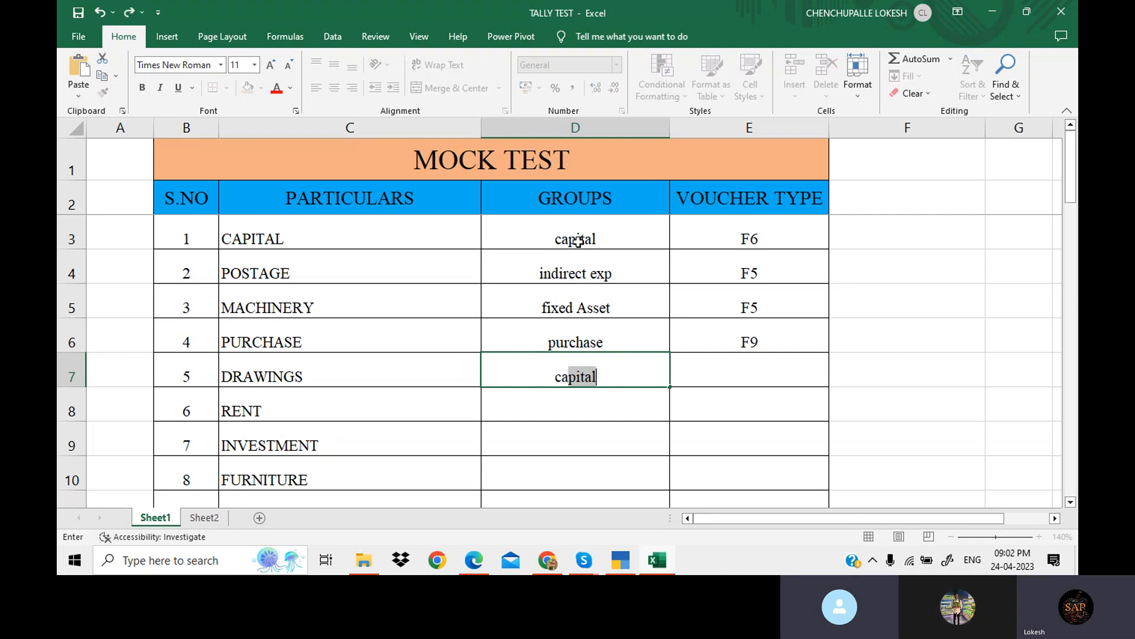
pyautogui.press('Tab')
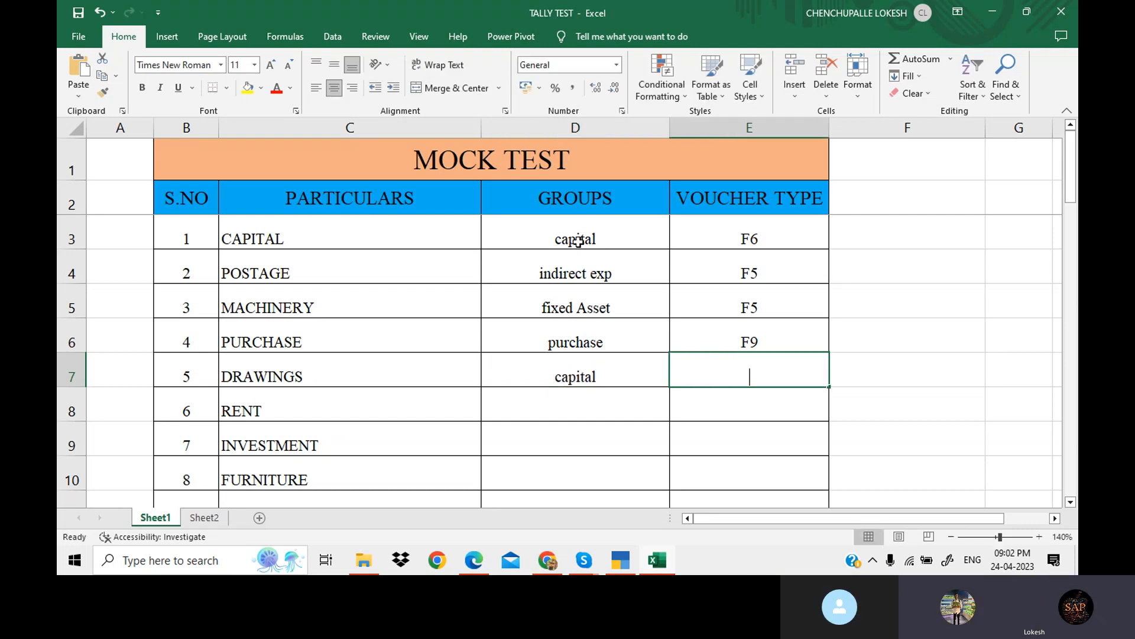
pyautogui.write('F')
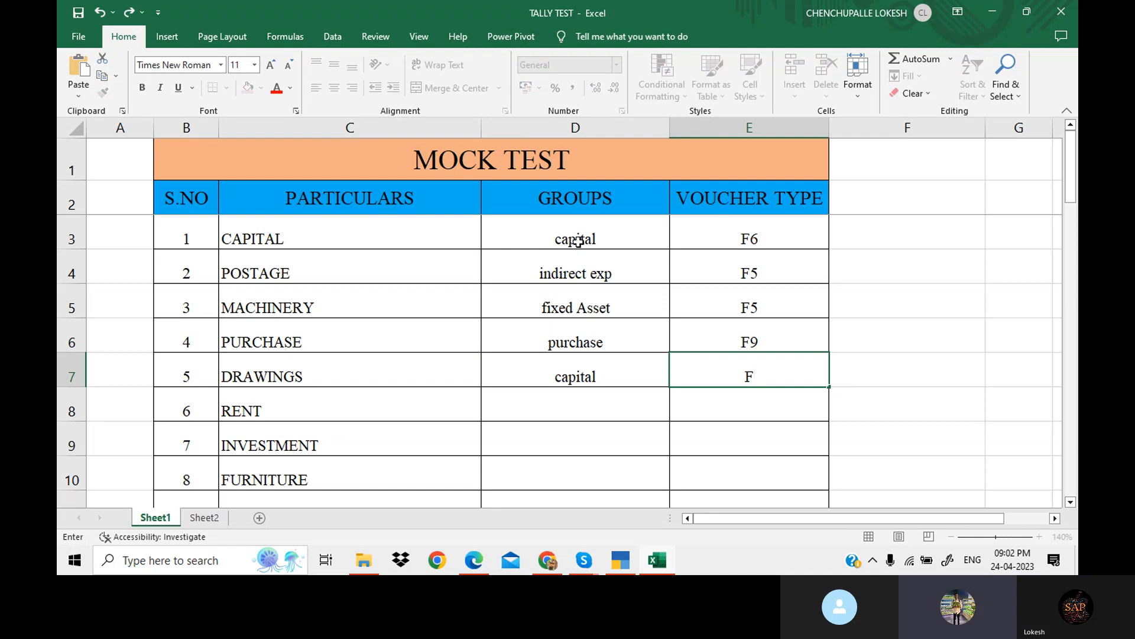
pyautogui.write('5')
pyautogui.press('Return')
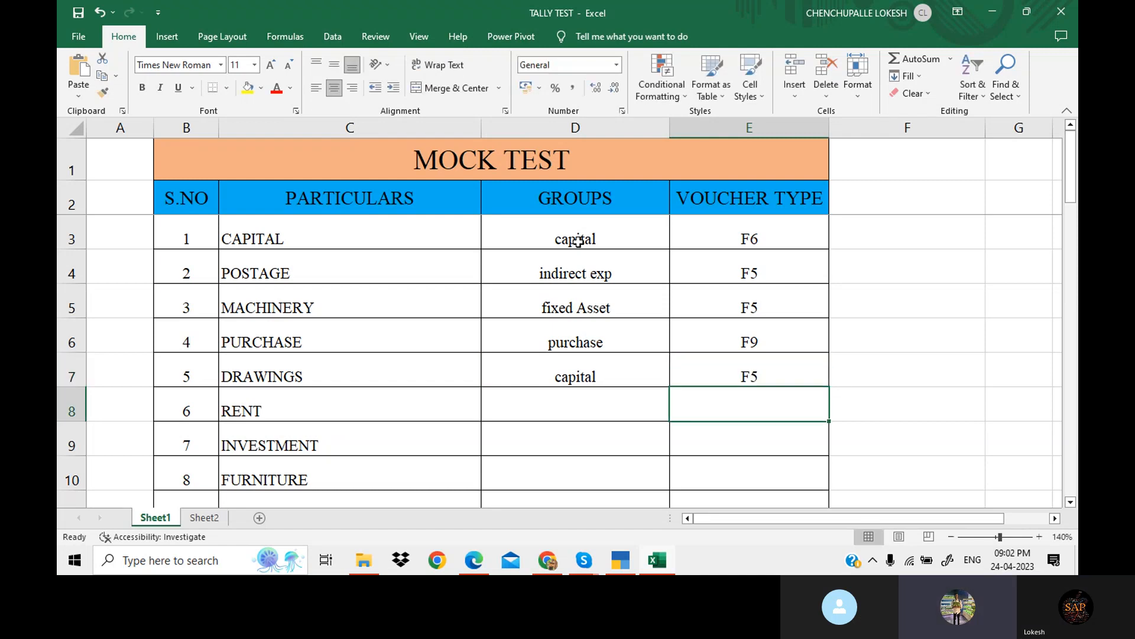
# Fill the RENT row with group "indirect exp" and voucher type "F5".
pyautogui.press('Left')
pyautogui.press('Down')
pyautogui.press('Down')
pyautogui.press('Down')
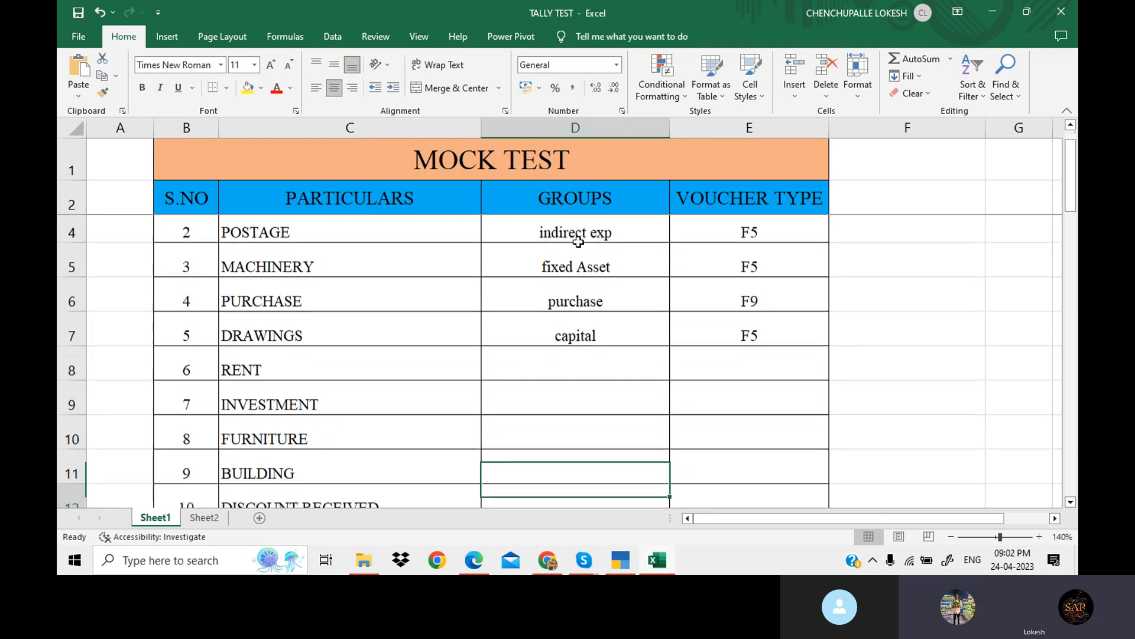
pyautogui.press('Up')
pyautogui.press('Up')
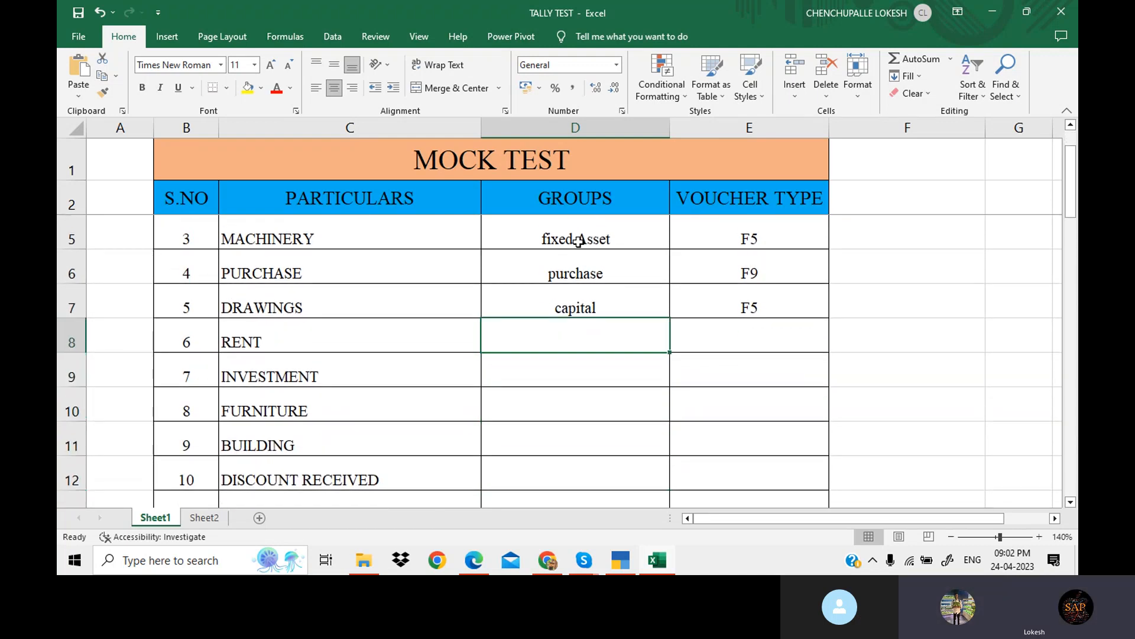
pyautogui.write('indirect exp')
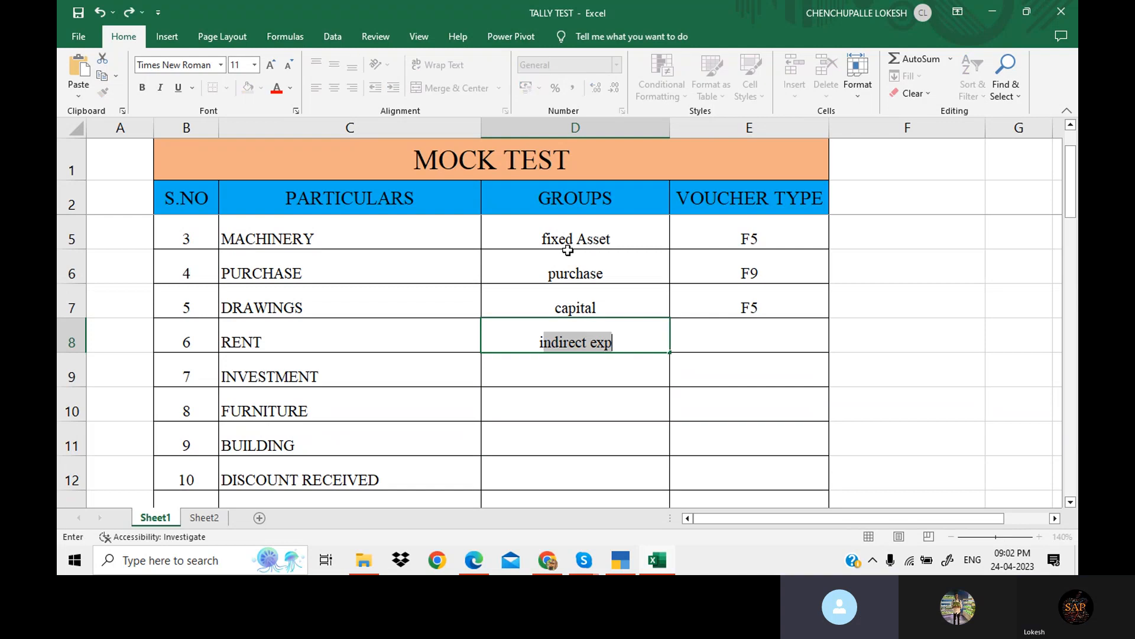
pyautogui.press('Tab')
pyautogui.write('F')
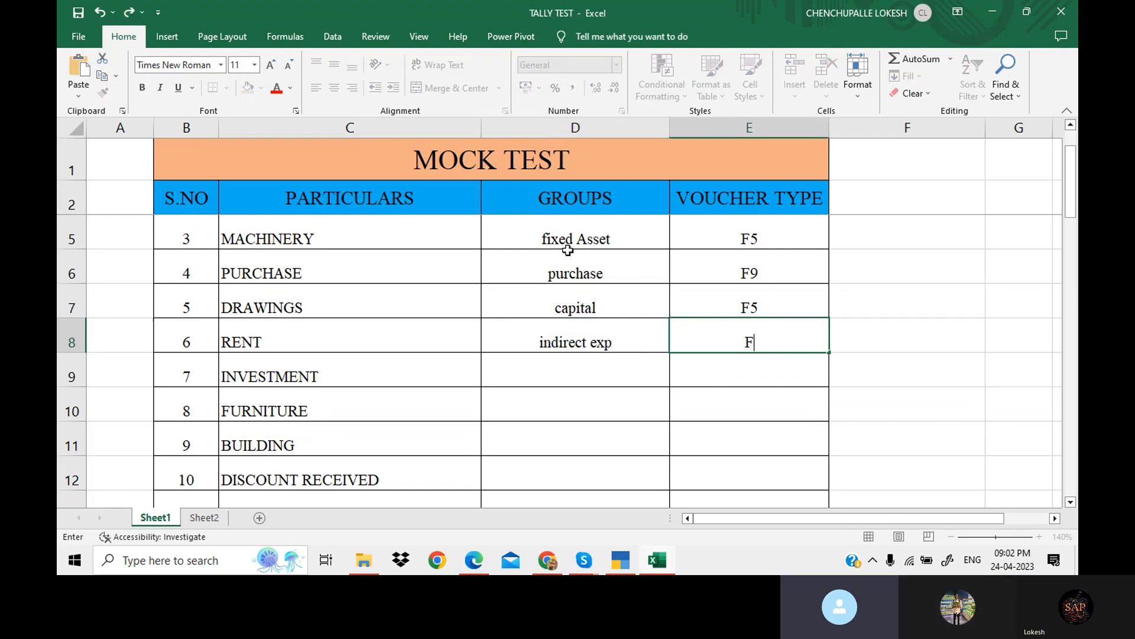
pyautogui.write('5')
pyautogui.press('Return')
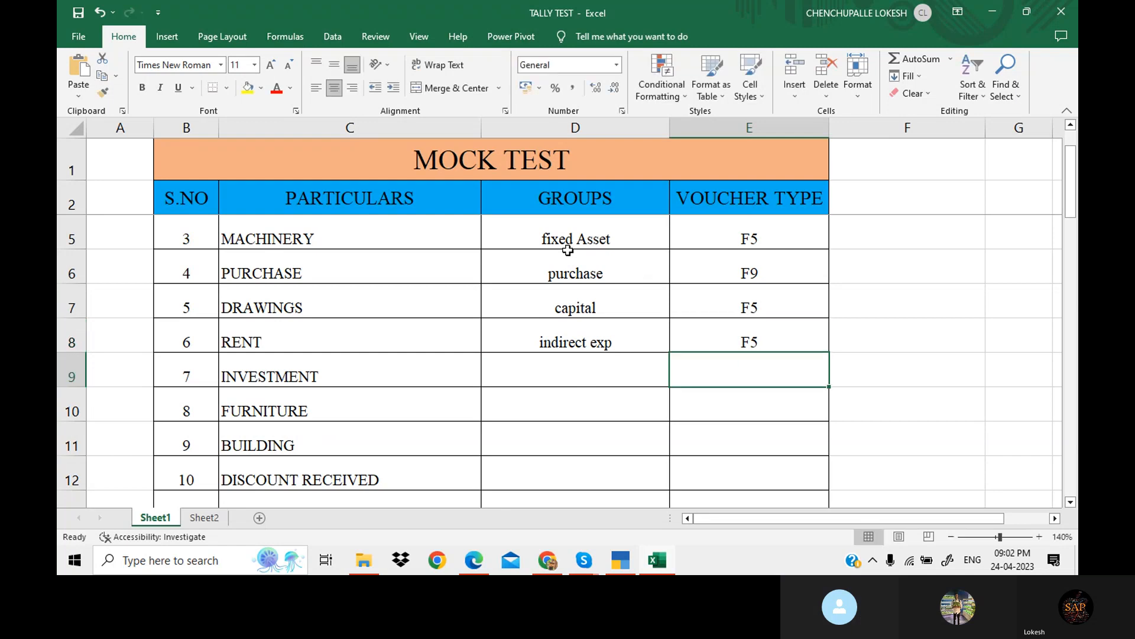
# Fill the INVESTMENT row with group "investment" and voucher type "F5".
pyautogui.press('Left')
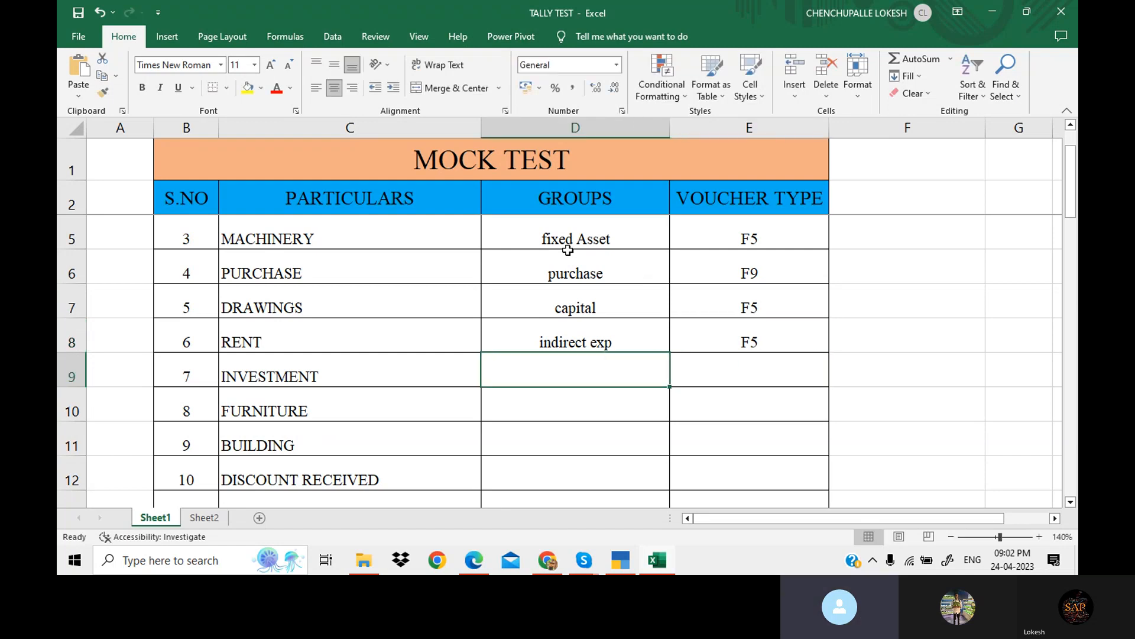
pyautogui.write('INVES')
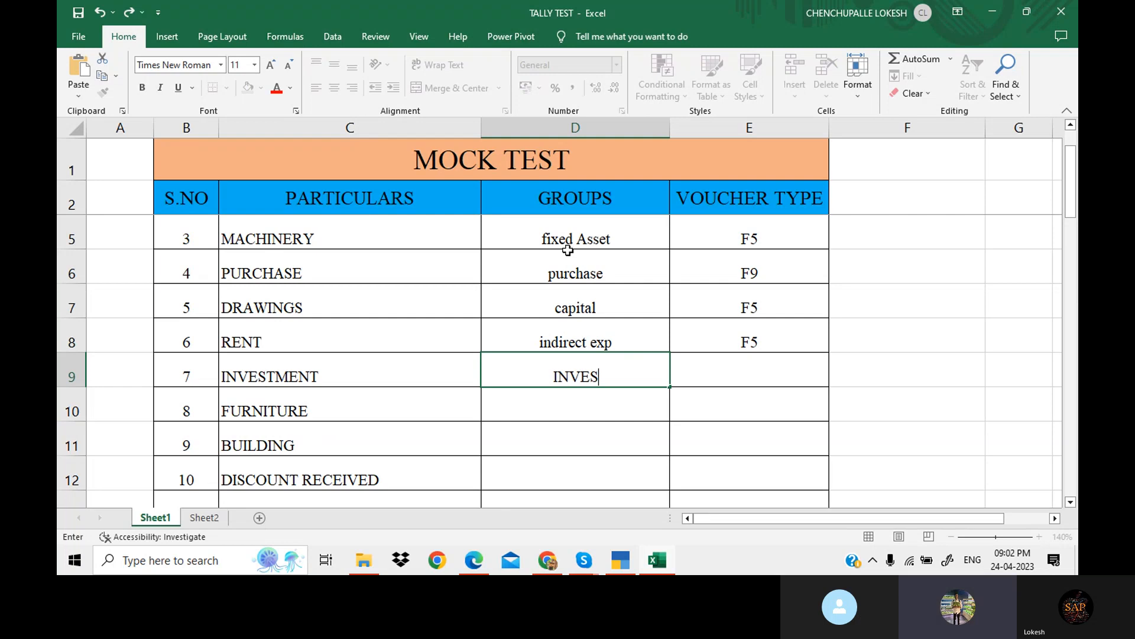
pyautogui.press('BackSpace')
pyautogui.press('BackSpace')
pyautogui.press('BackSpace')
pyautogui.press('BackSpace')
pyautogui.press('BackSpace')
pyautogui.write('i')
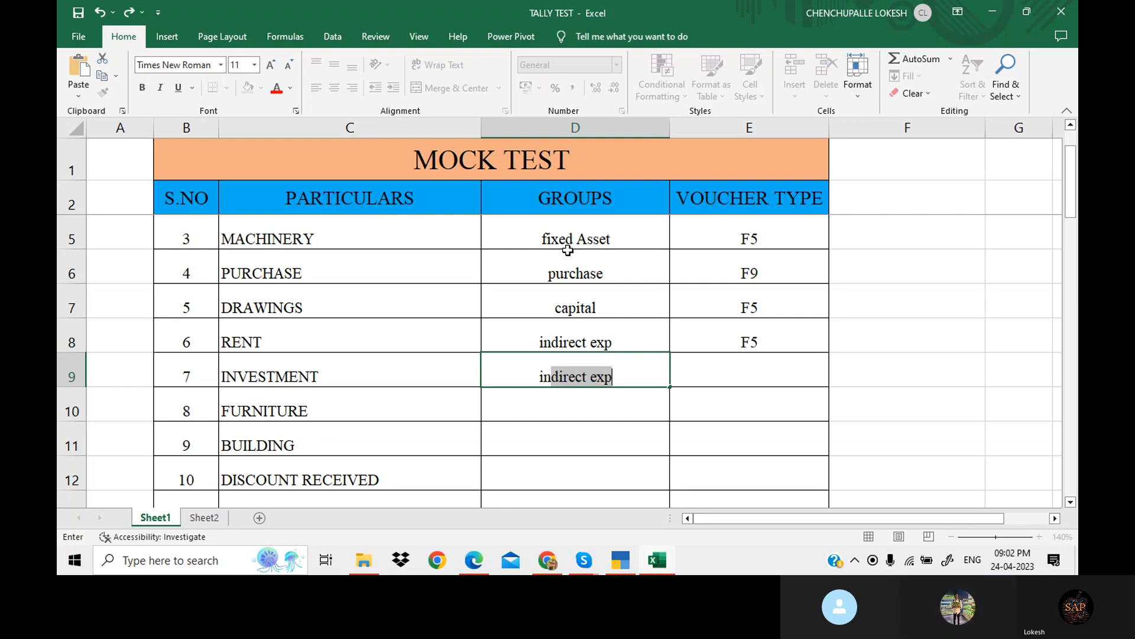
pyautogui.write('nvestment')
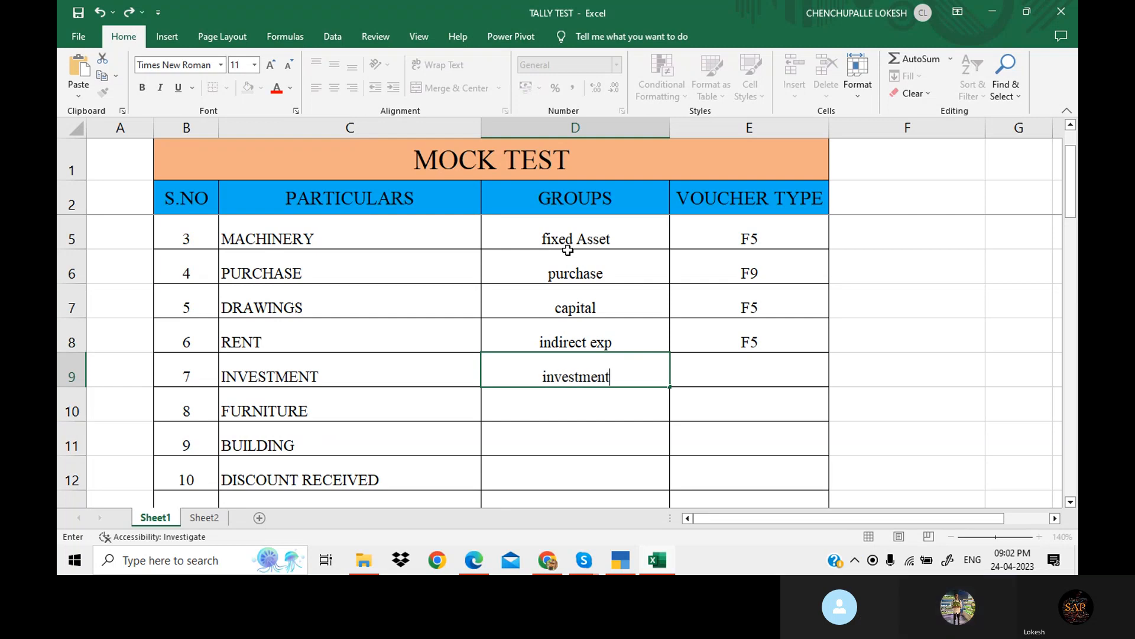
pyautogui.press('Tab')
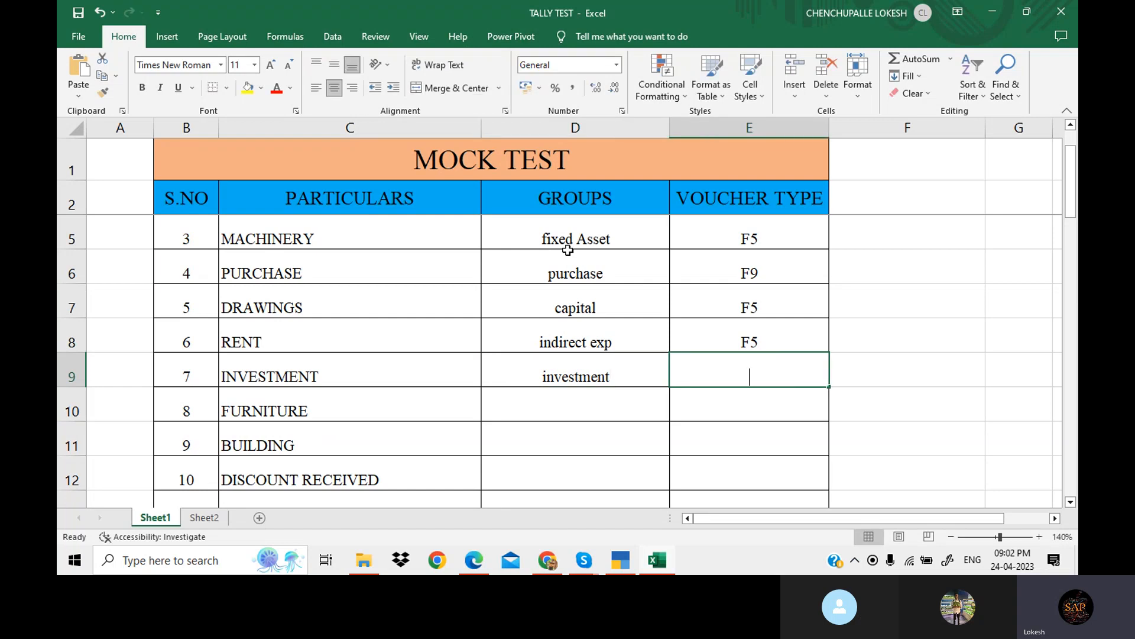
pyautogui.write('F')
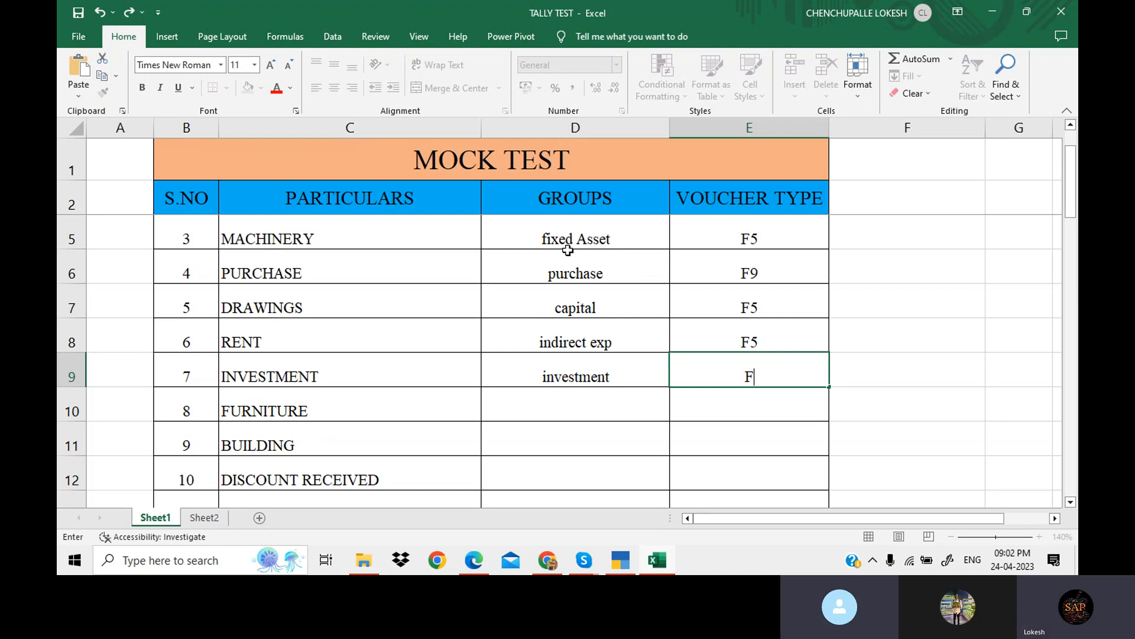
pyautogui.write('5')
pyautogui.press('Return')
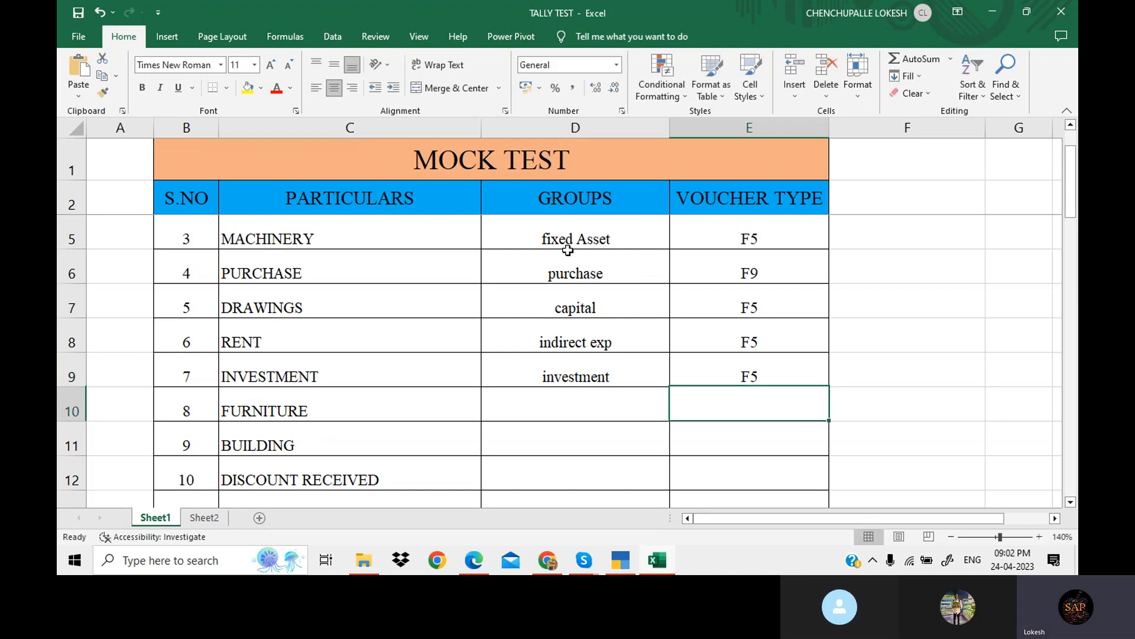
# Fill the FURNITURE row with group "fixed Asset" and voucher type "F5".
pyautogui.press('Left')
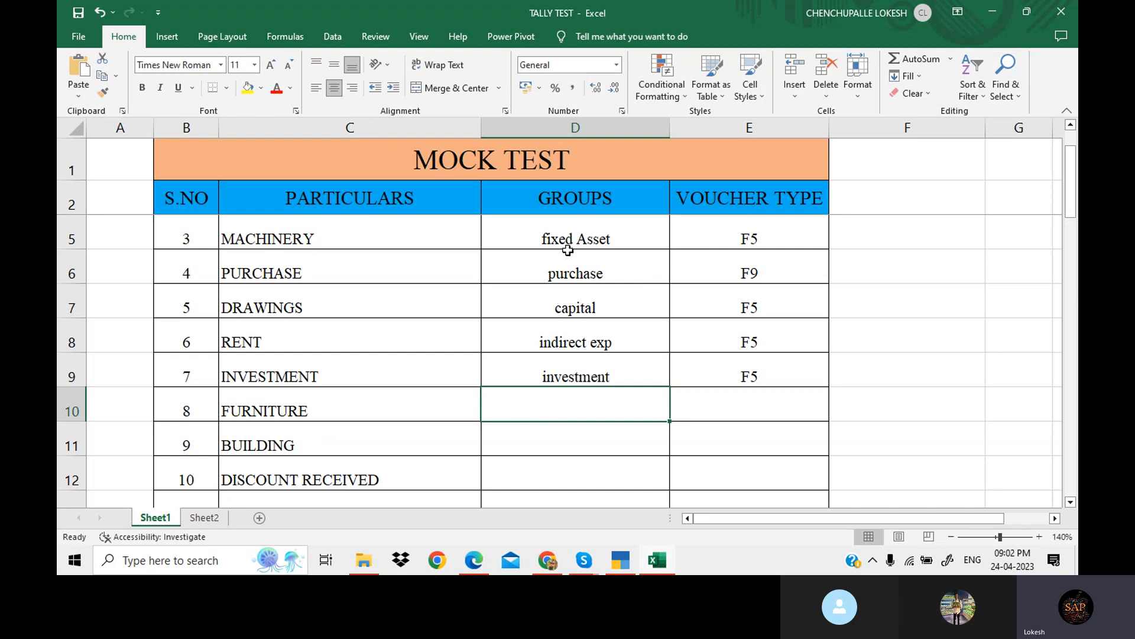
pyautogui.write('F')
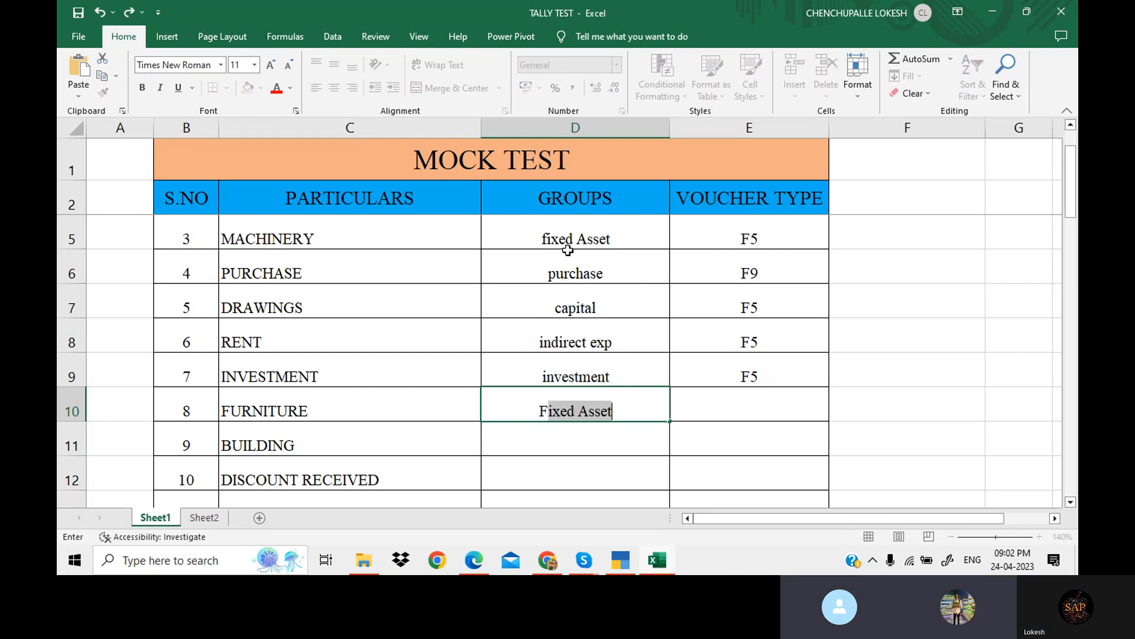
pyautogui.press('Tab')
pyautogui.write('f')
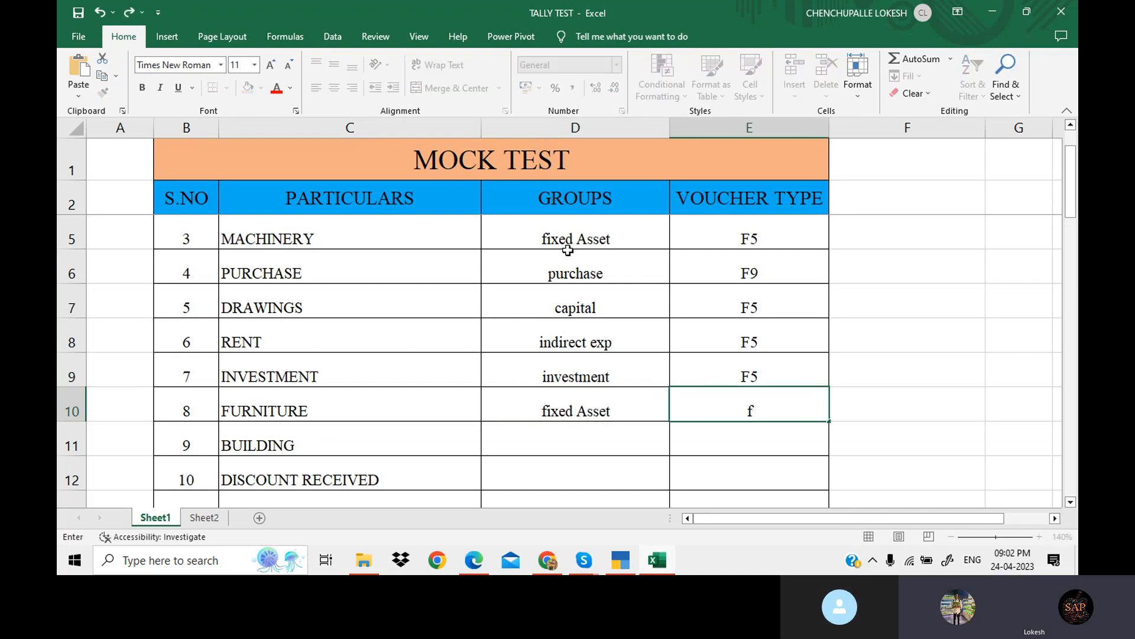
pyautogui.press('BackSpace')
pyautogui.write('F')
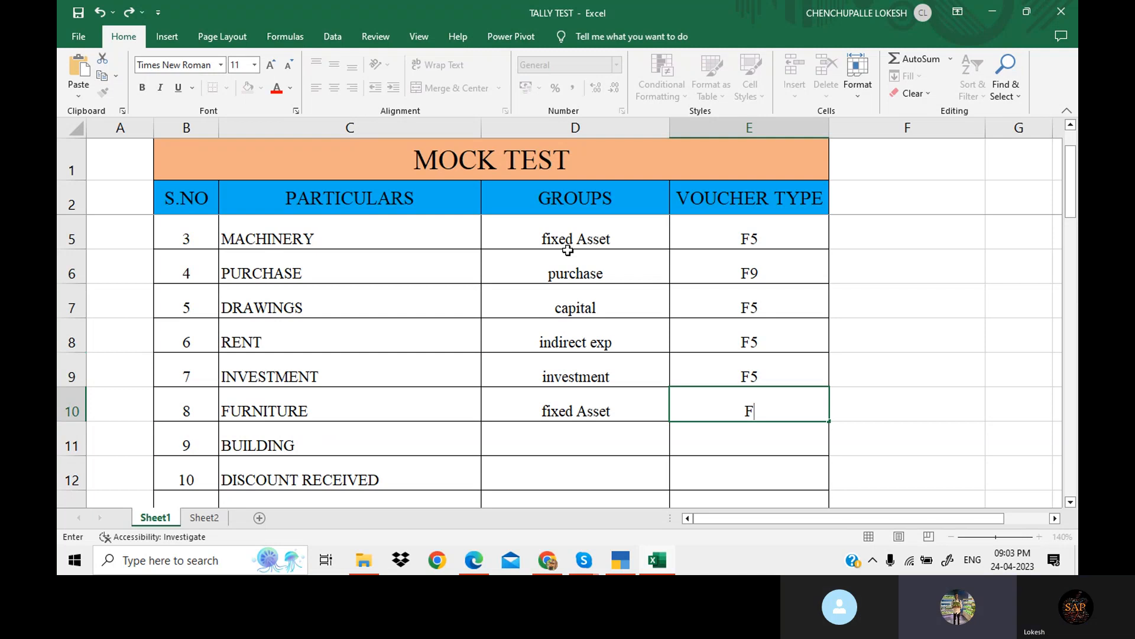
pyautogui.write('5')
pyautogui.press('Return')
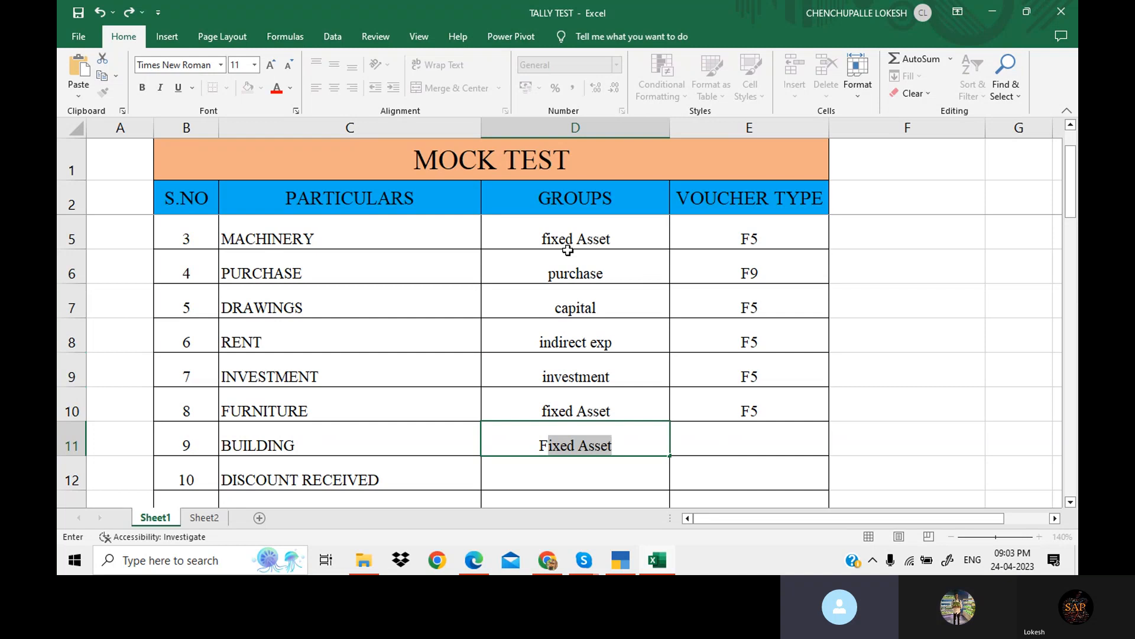
# Fill the BUILDING row with group "fixed Asset" and voucher type "F5".
pyautogui.press('Tab')
pyautogui.write('f')
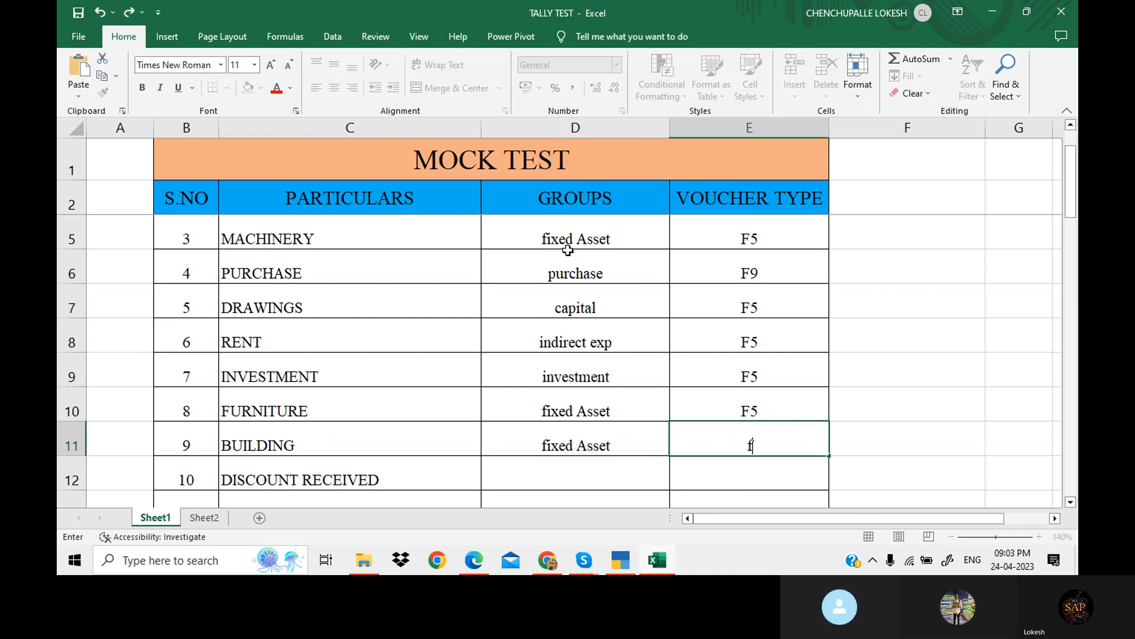
pyautogui.press('Down')
# Fill the DISCOUNT RECEIVED row with group "indirect income" and voucher type "F6".
pyautogui.press('Down')
pyautogui.press('Down')
pyautogui.press('Down')
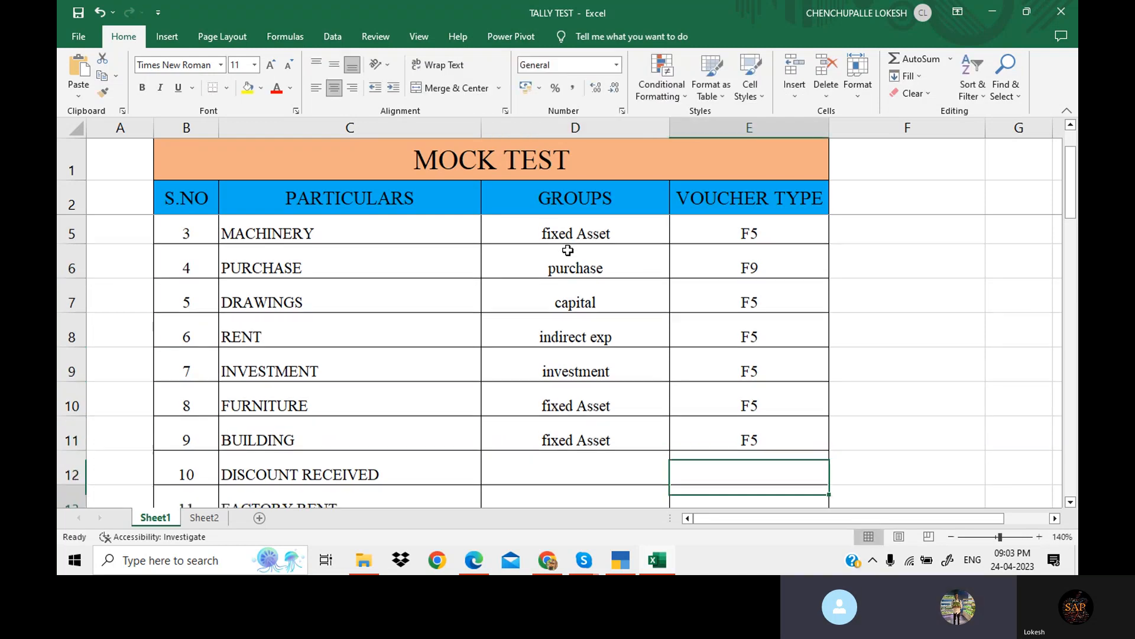
pyautogui.press('Up')
pyautogui.press('Up')
pyautogui.press('Left')
pyautogui.press('Up')
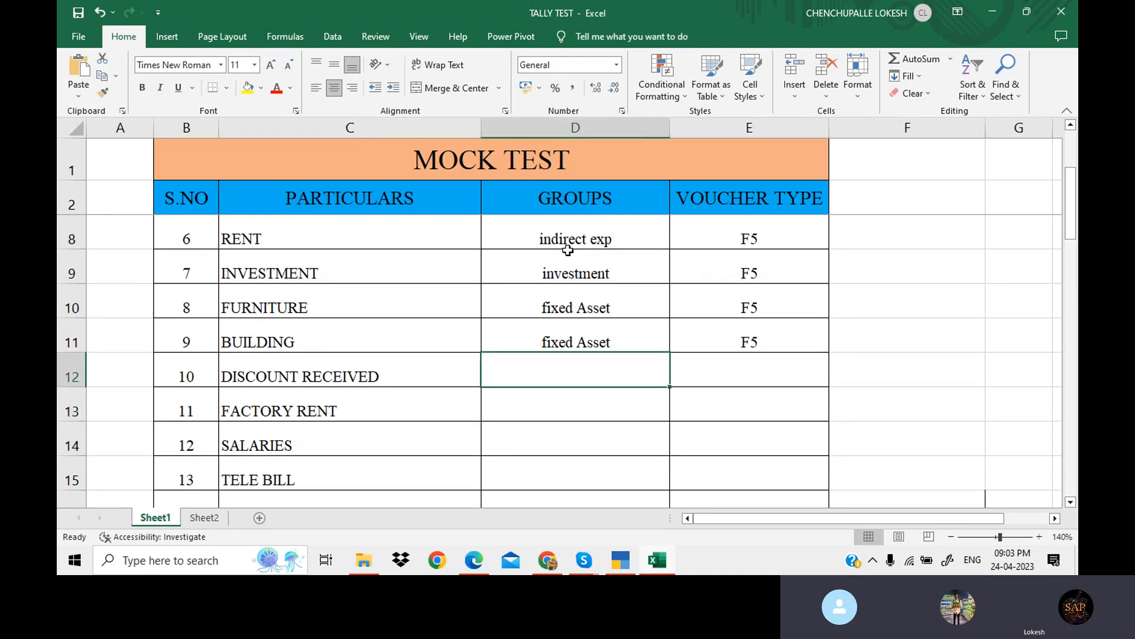
pyautogui.write('indir')
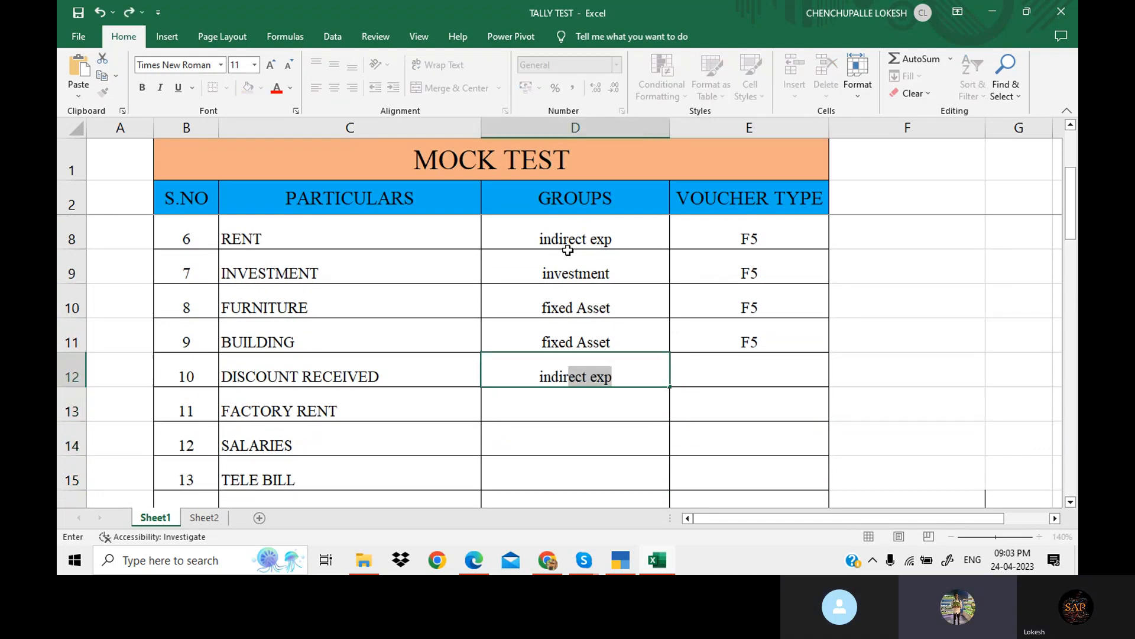
pyautogui.write('ect income')
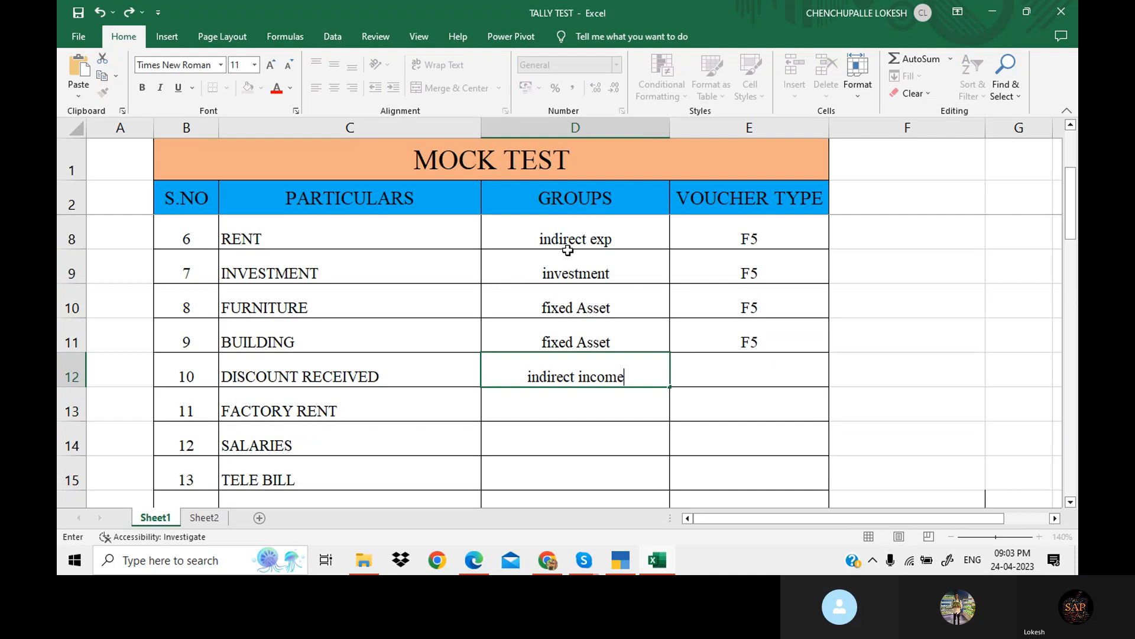
pyautogui.press('Tab')
pyautogui.write('f')
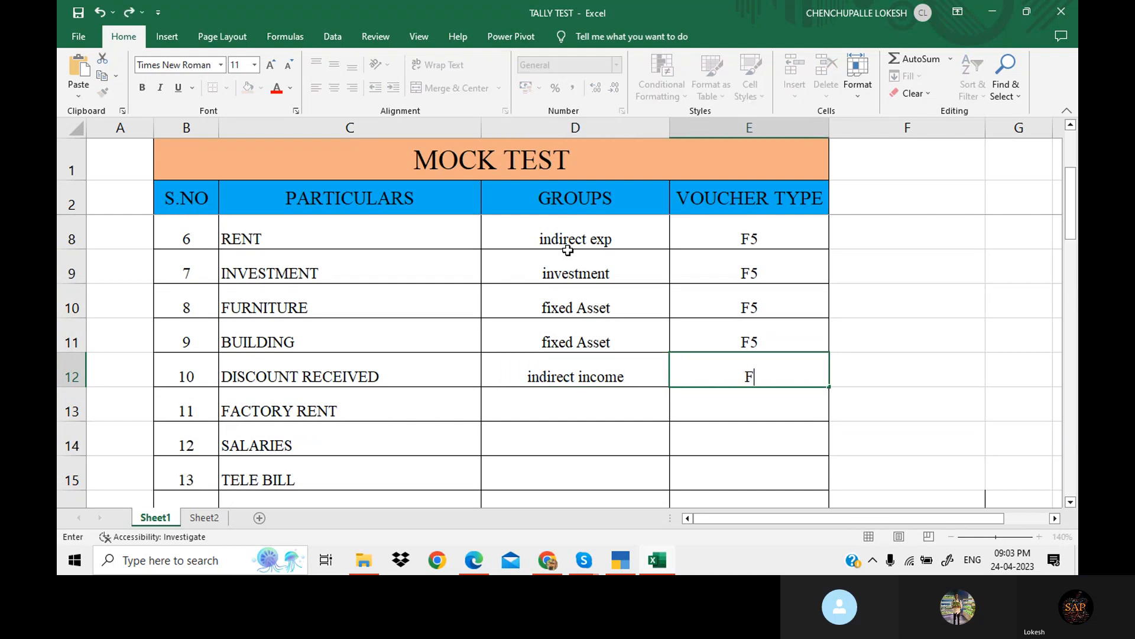
pyautogui.write('6')
pyautogui.press('Return')
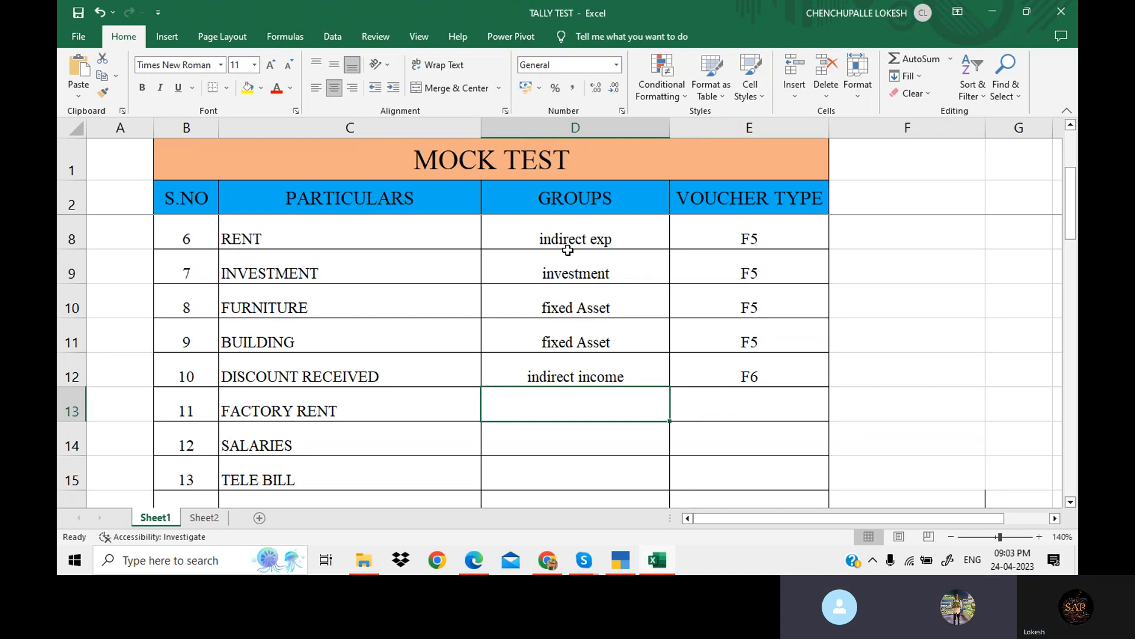
# Fill the FACTORY RENT row with group "direct exp" and voucher type "F5".
pyautogui.write('DIRE')
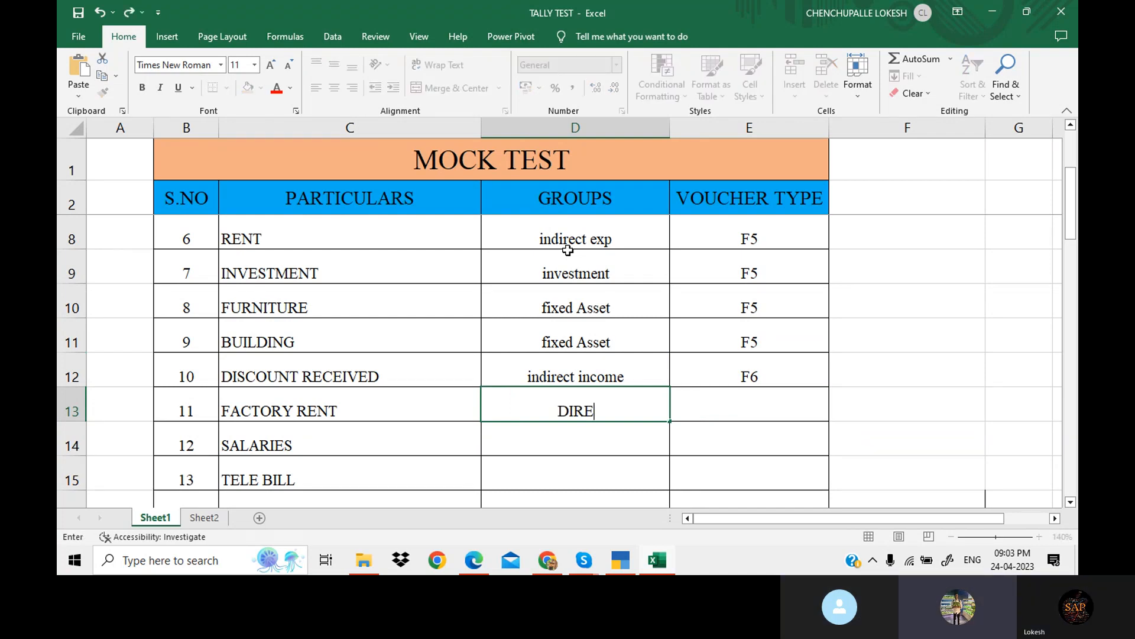
pyautogui.press('BackSpace')
pyautogui.press('BackSpace')
pyautogui.press('BackSpace')
pyautogui.press('BackSpace')
pyautogui.write('direct ex')
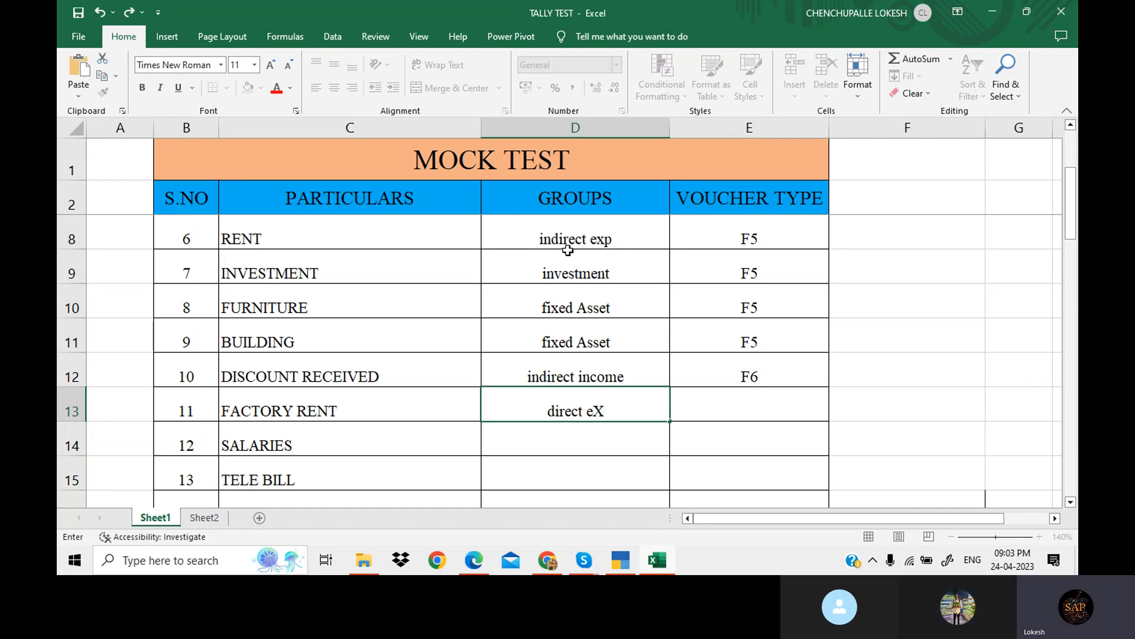
pyautogui.press('BackSpace')
pyautogui.write('xp')
pyautogui.press('Tab')
pyautogui.write('f')
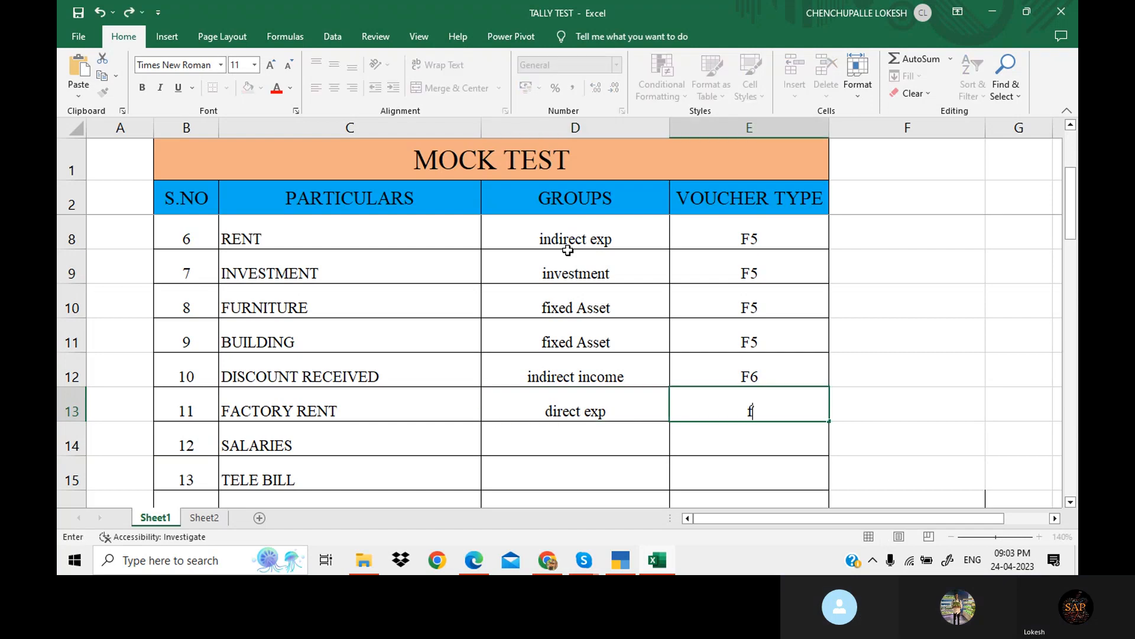
pyautogui.write('5')
pyautogui.press('Return')
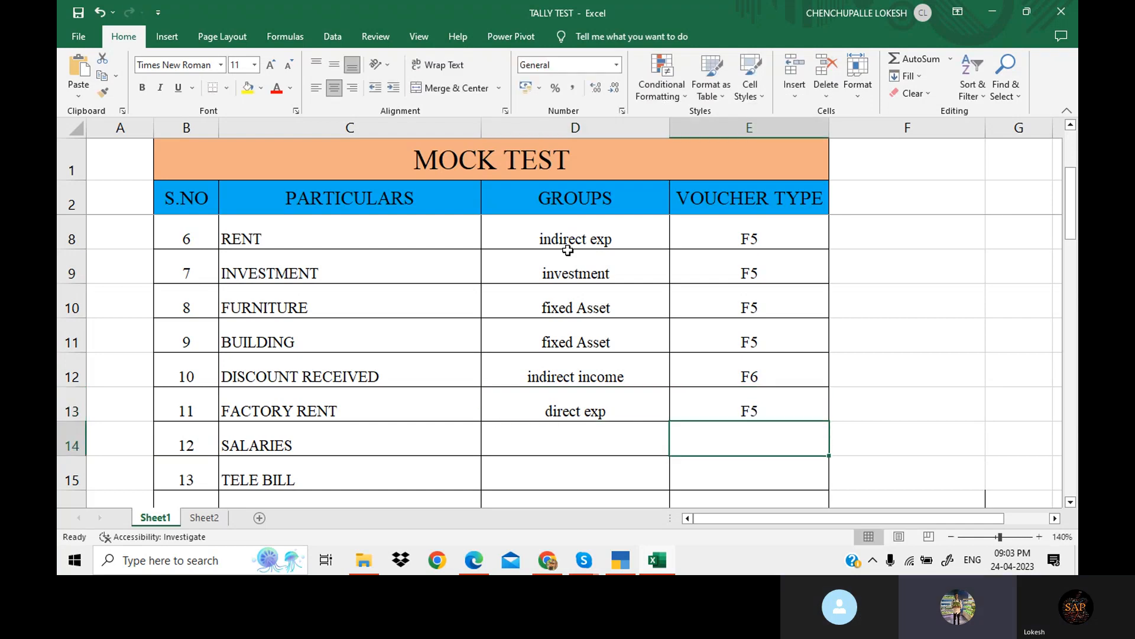
# Fill the SALARIES row with group "indirect exp" and voucher type "F5".
pyautogui.press('Left')
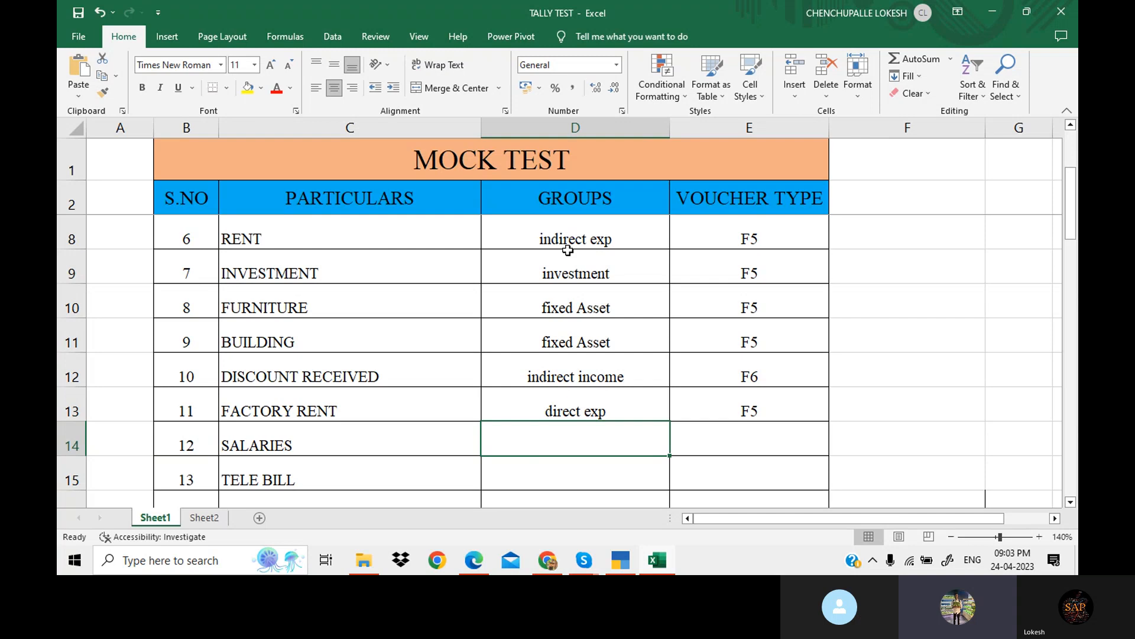
pyautogui.press('Down')
pyautogui.scroll(-1, 568, 250)
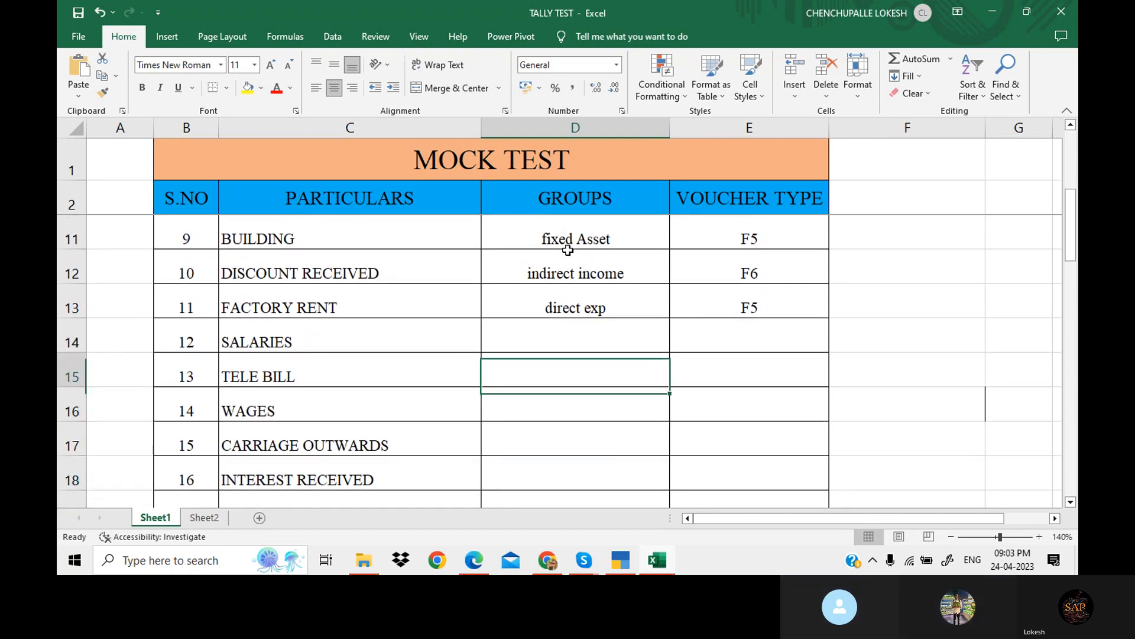
pyautogui.press('Up')
pyautogui.write('INDI')
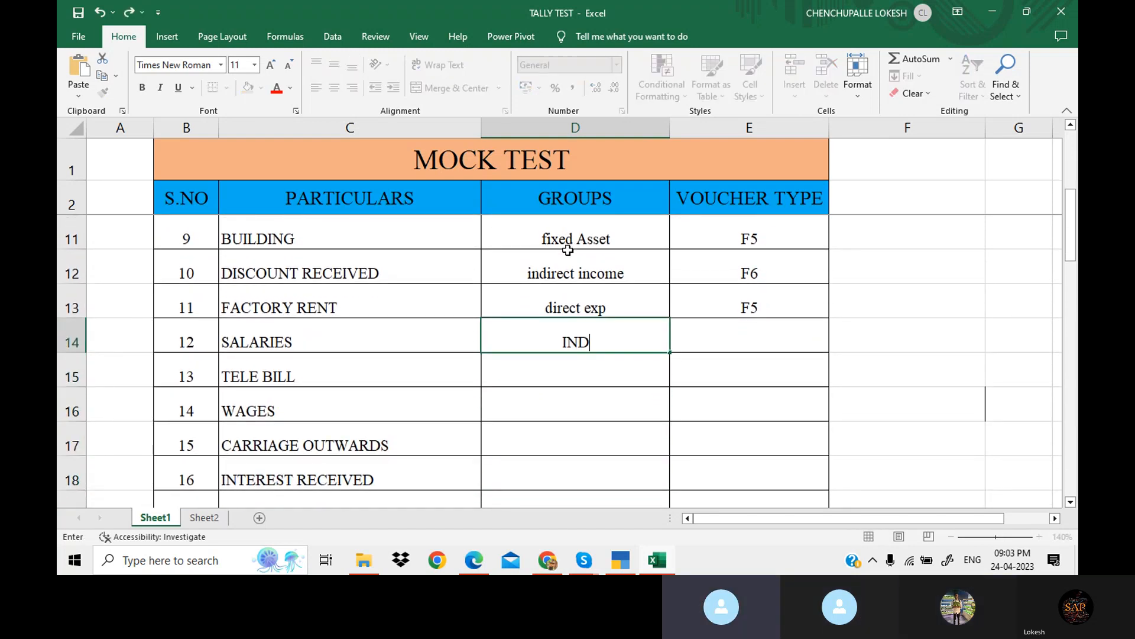
pyautogui.press('BackSpace')
pyautogui.press('BackSpace')
pyautogui.press('BackSpace')
pyautogui.press('BackSpace')
pyautogui.write('ind')
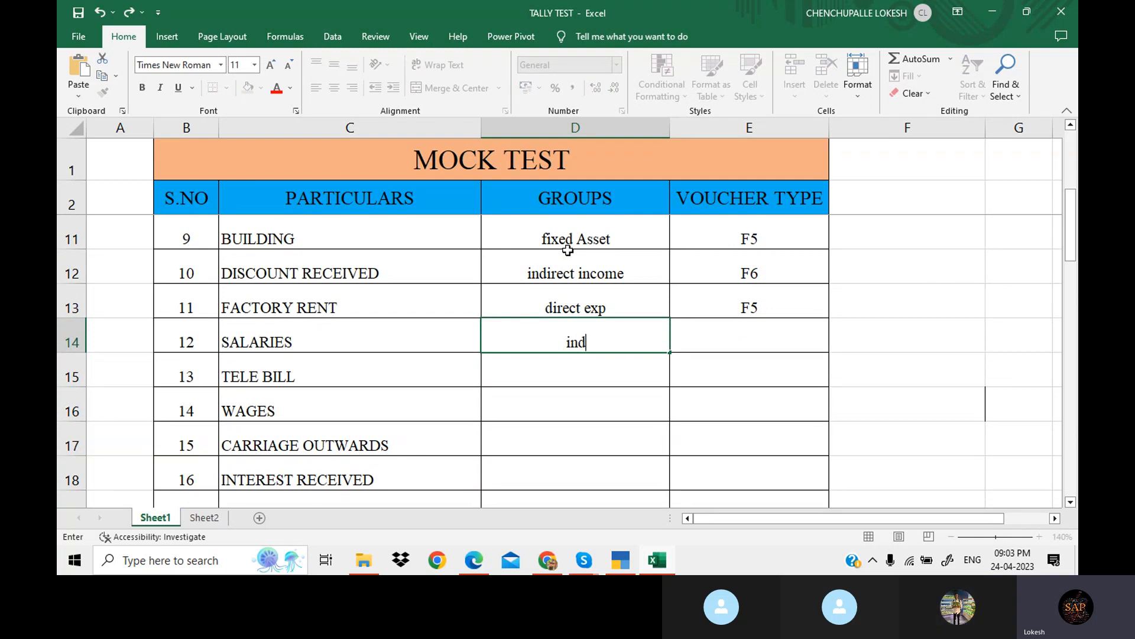
pyautogui.write('irect e')
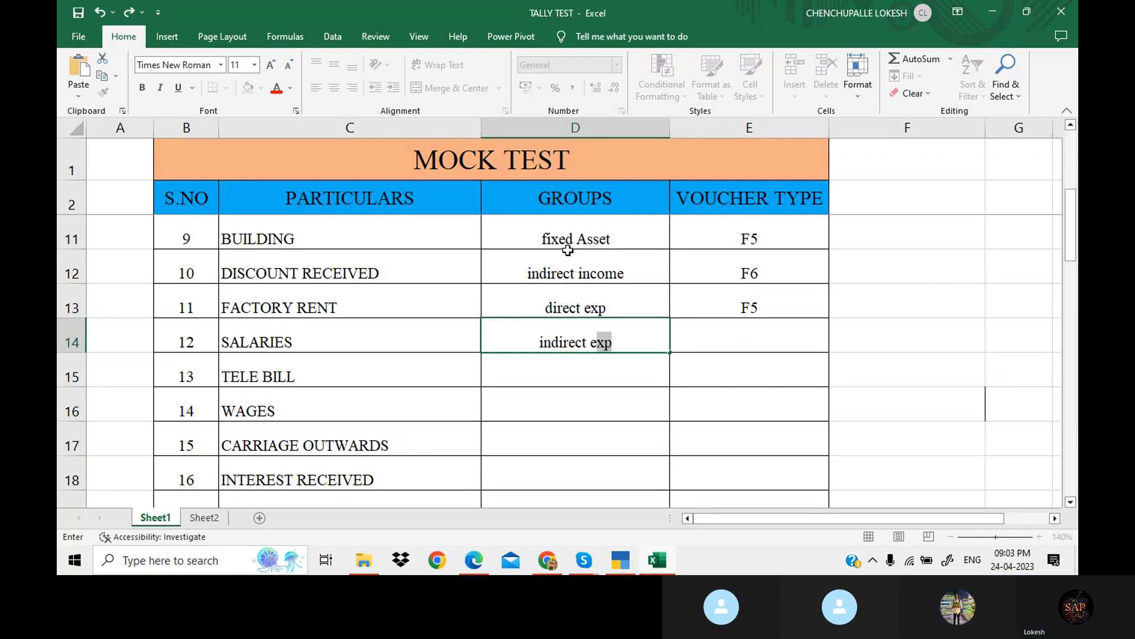
pyautogui.press('Tab')
pyautogui.write('D')
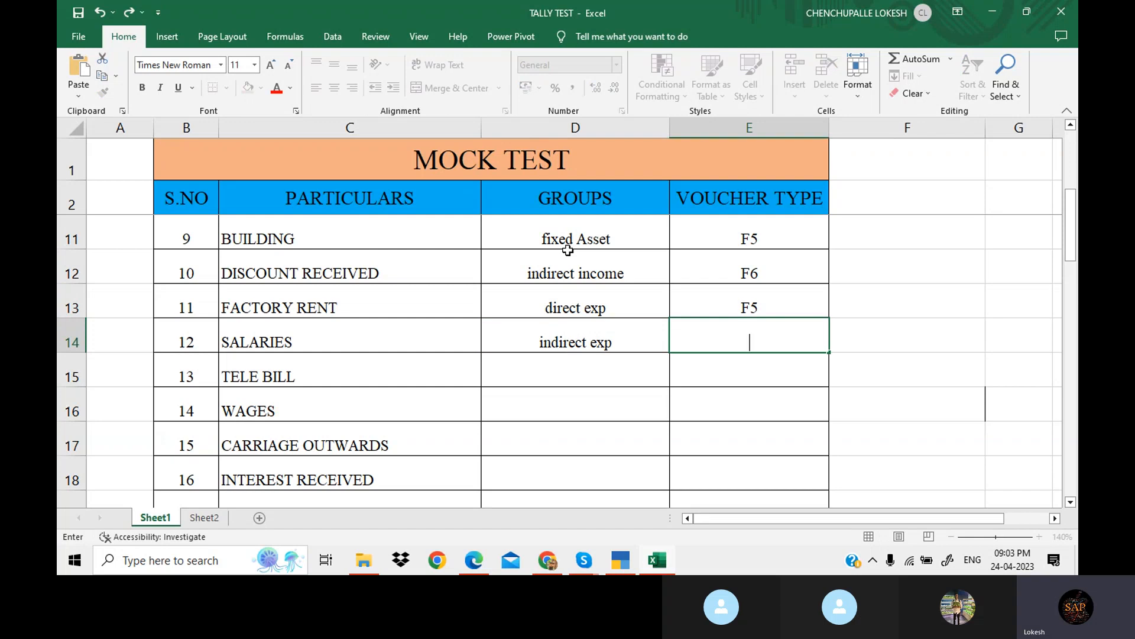
pyautogui.write('F5')
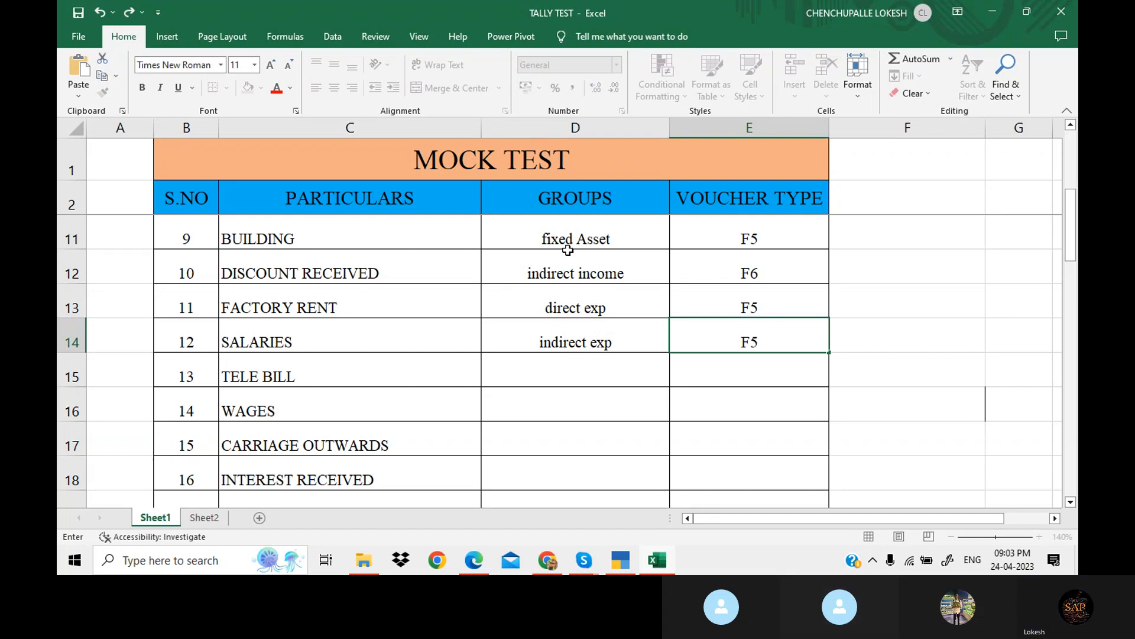
# Fill the TELE BILL row with group "indirect exp" and voucher type "F5".
pyautogui.press('Return')
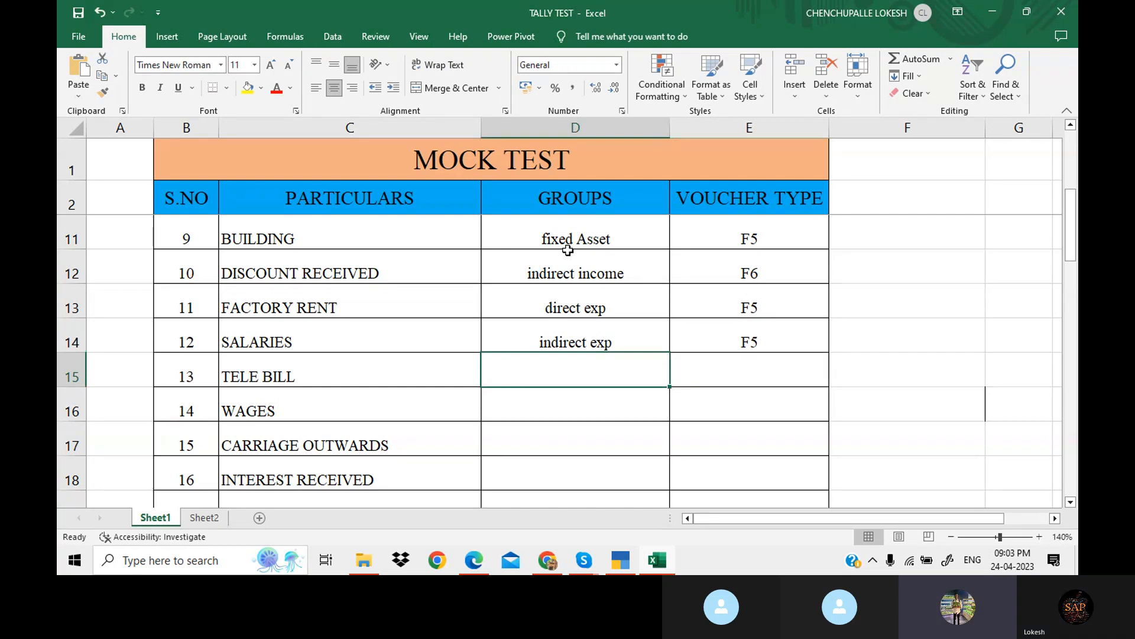
pyautogui.write('I')
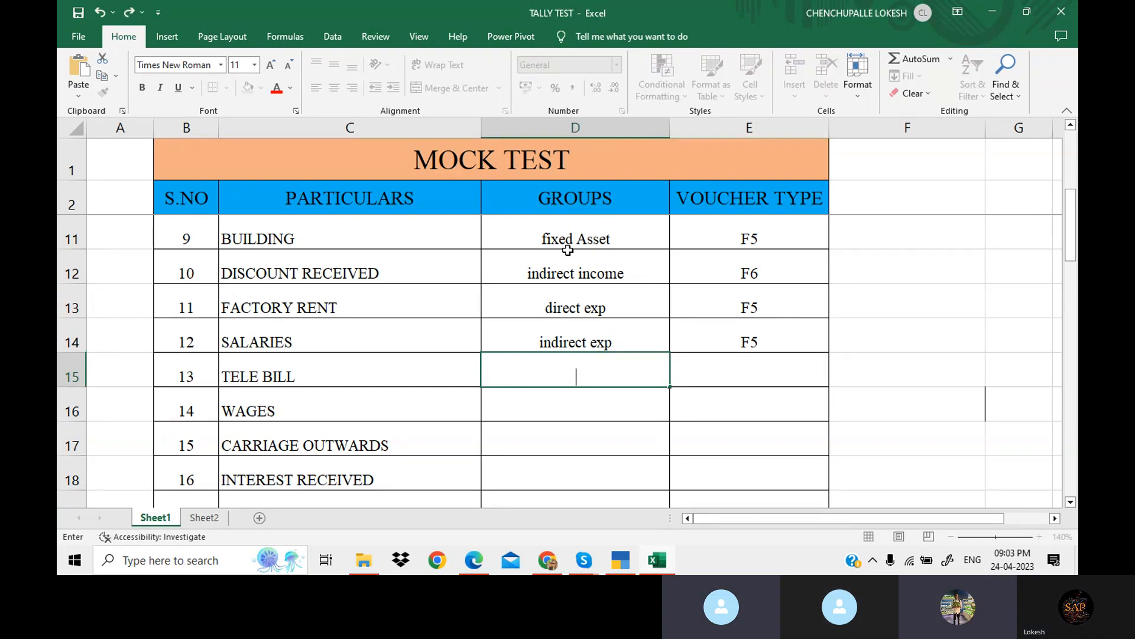
pyautogui.write('Ni')
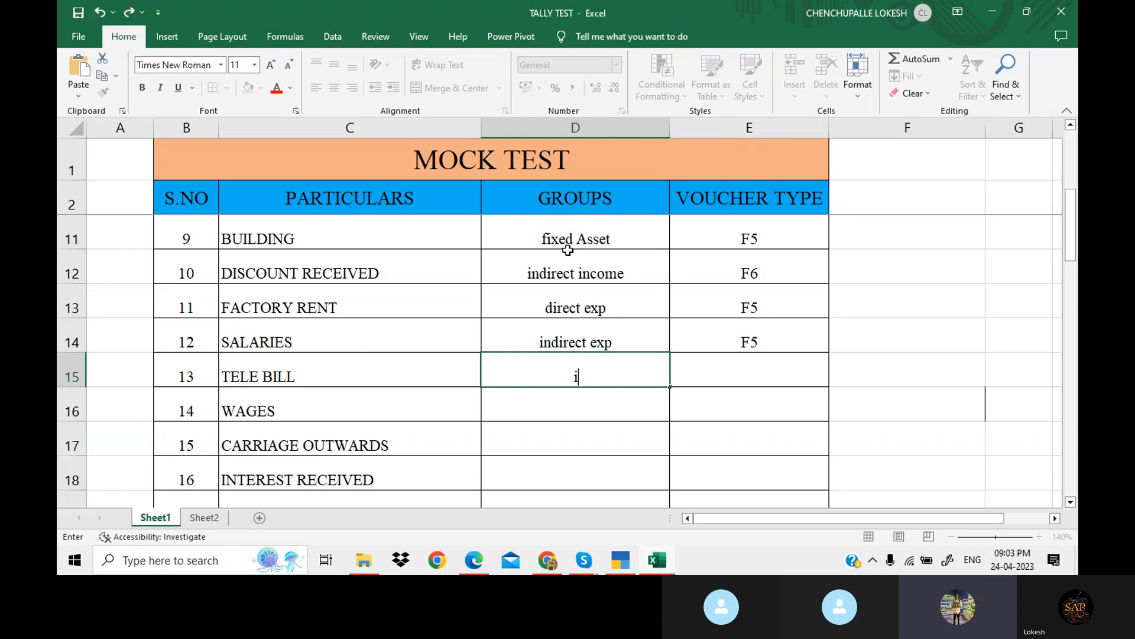
pyautogui.write('ndirect exp')
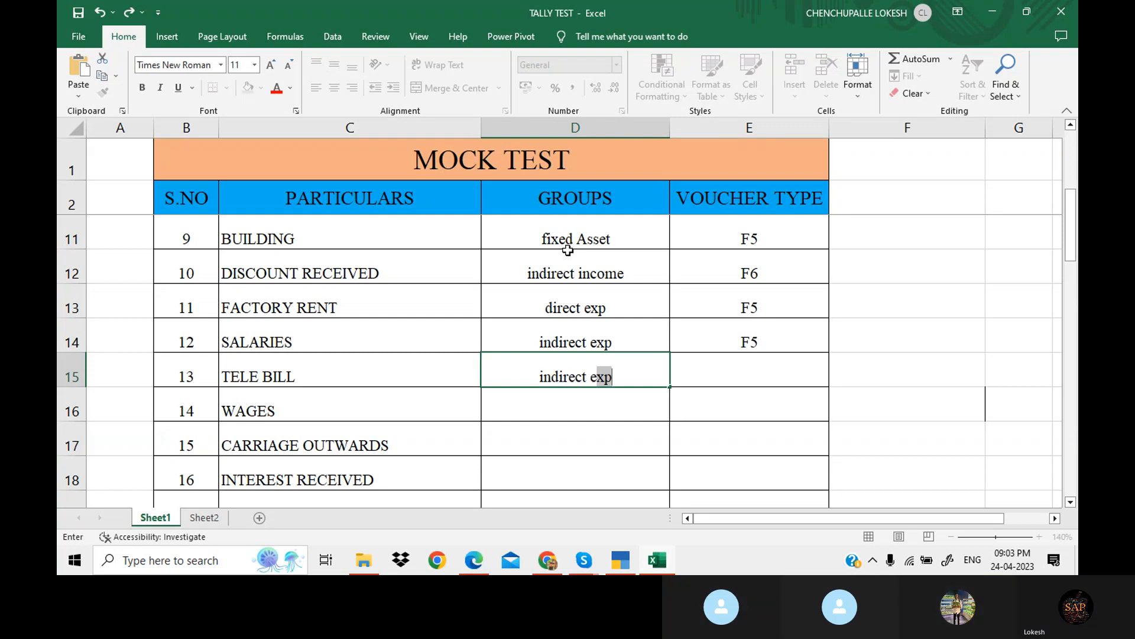
pyautogui.press('Tab')
pyautogui.write('D')
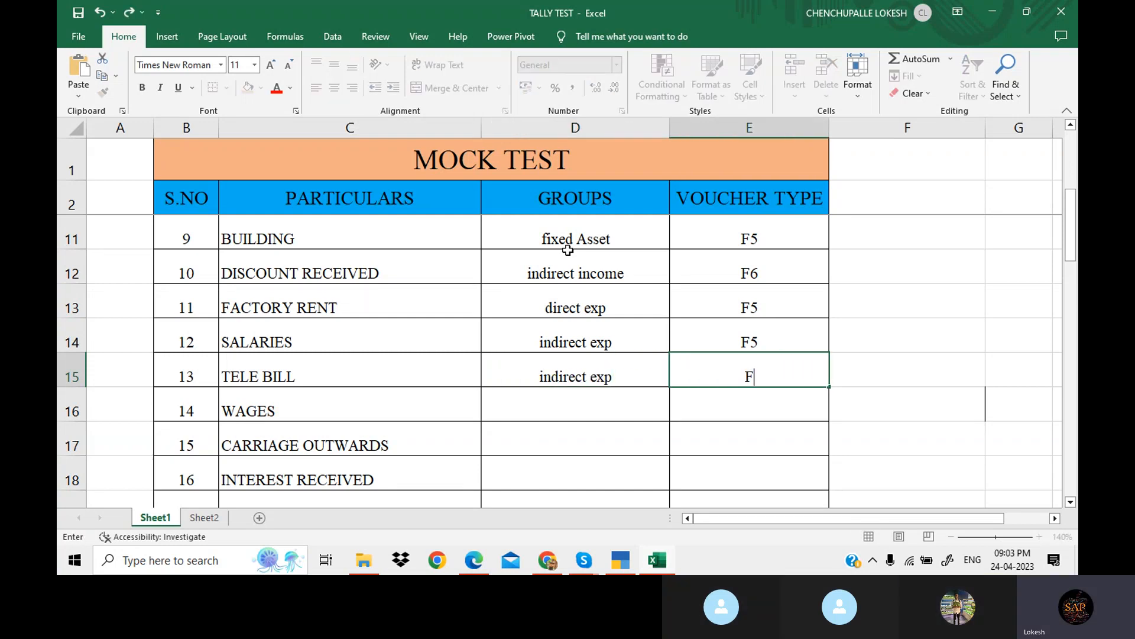
pyautogui.write('5')
pyautogui.press('Return')
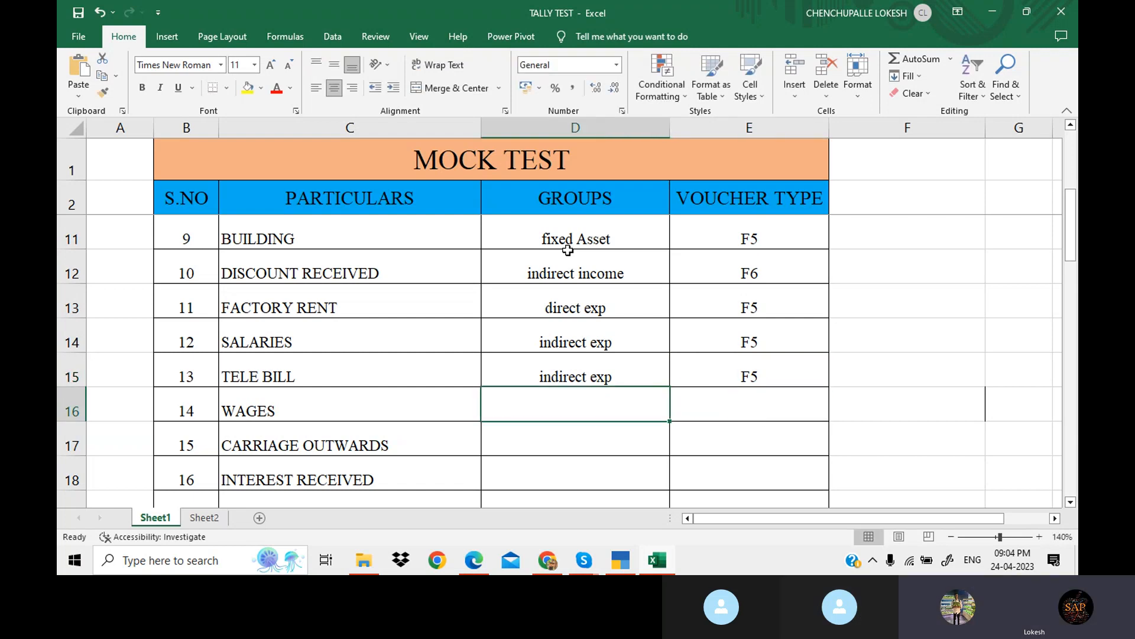
# Fill the WAGES row with group "direct exp" and voucher type "F5".
pyautogui.write('d')
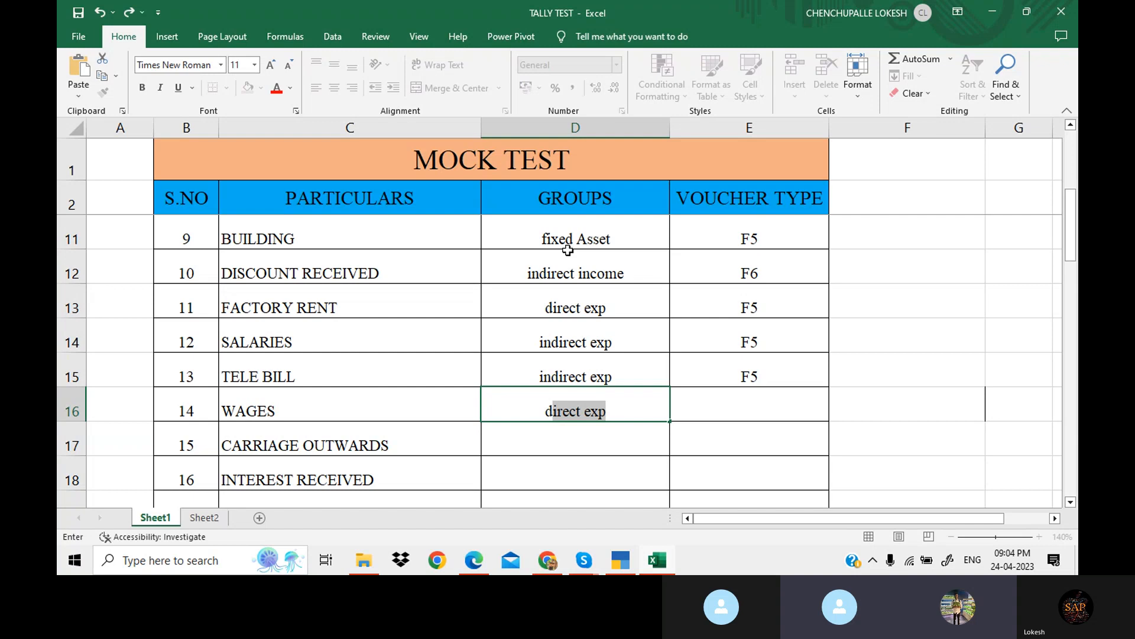
pyautogui.press('Tab')
pyautogui.write('f')
pyautogui.press('BackSpace')
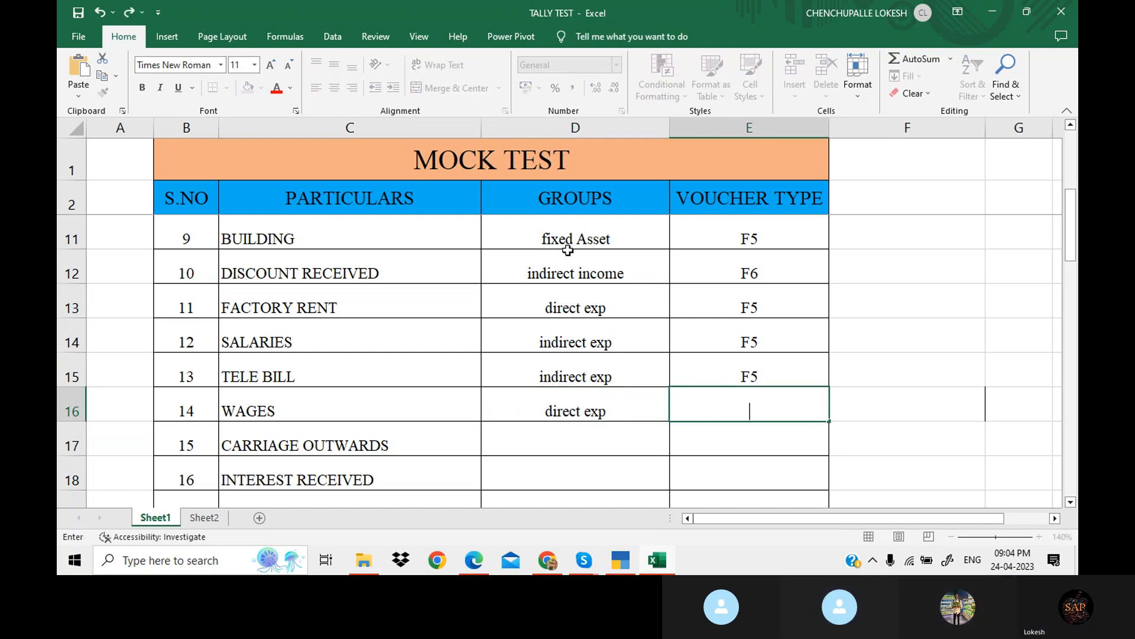
pyautogui.write('F5')
pyautogui.press('Return')
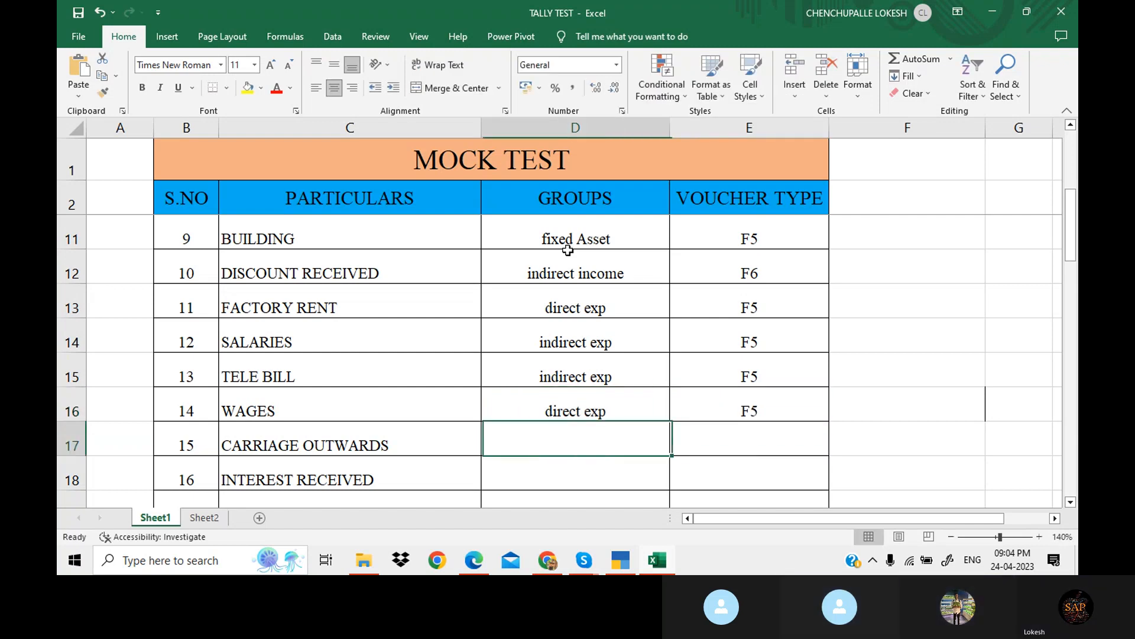
# Fill the CARRIAGE OUTWARDS row with group "indirect exp" and voucher type "F5".
pyautogui.press('Down')
pyautogui.press('Down')
pyautogui.press('Down')
pyautogui.press('Down')
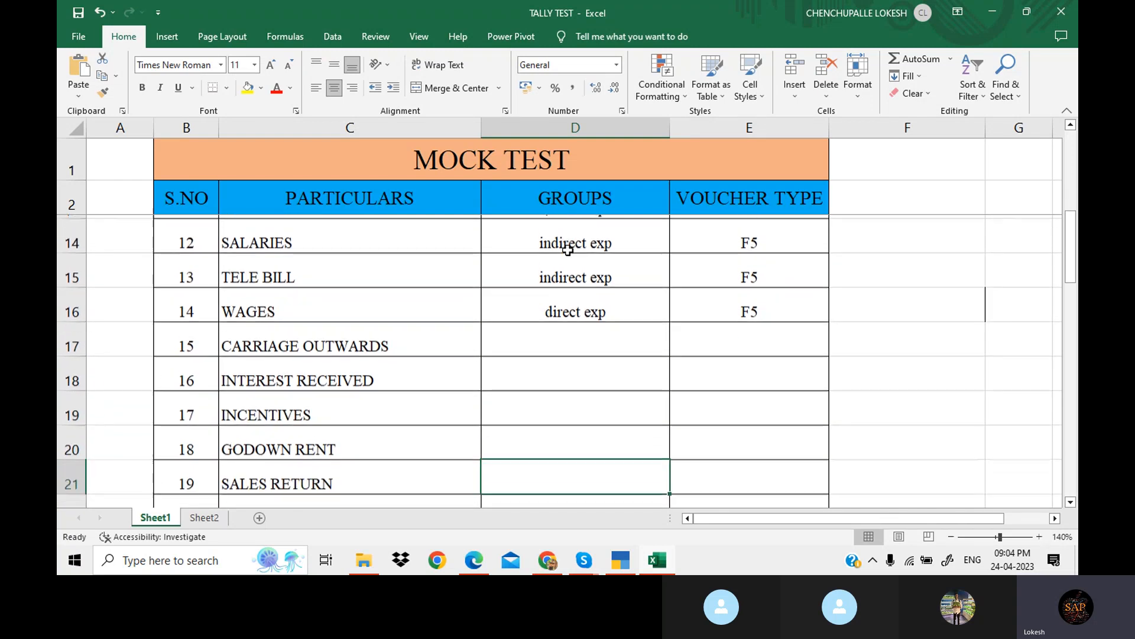
pyautogui.press('Up')
pyautogui.press('Up')
pyautogui.press('Up')
pyautogui.press('Up')
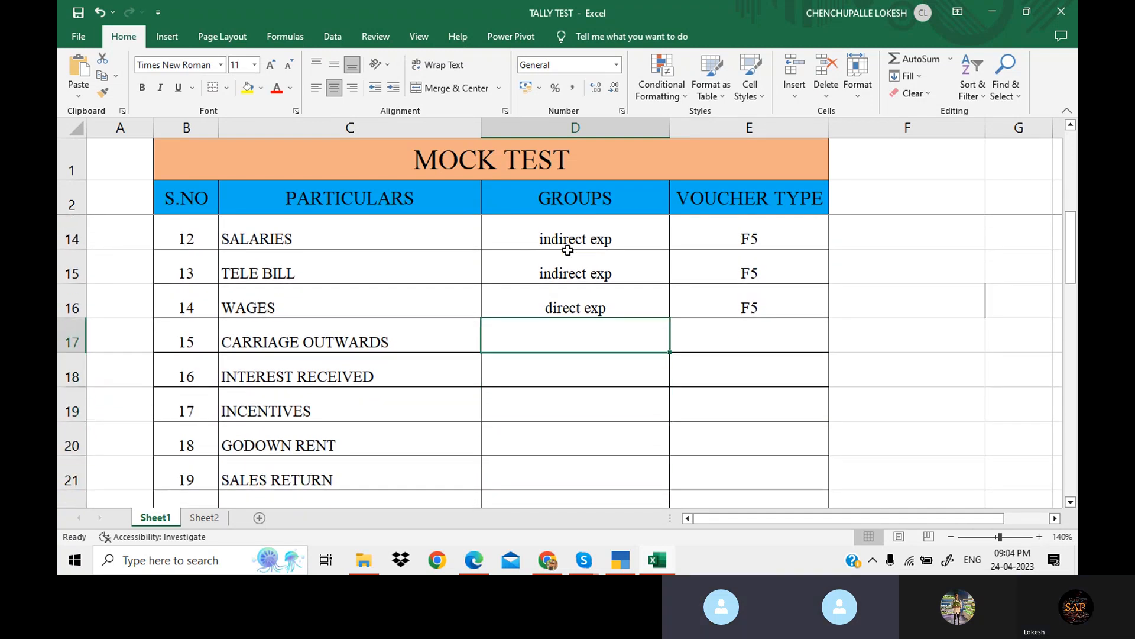
pyautogui.write('IN')
pyautogui.press('BackSpace')
pyautogui.press('BackSpace')
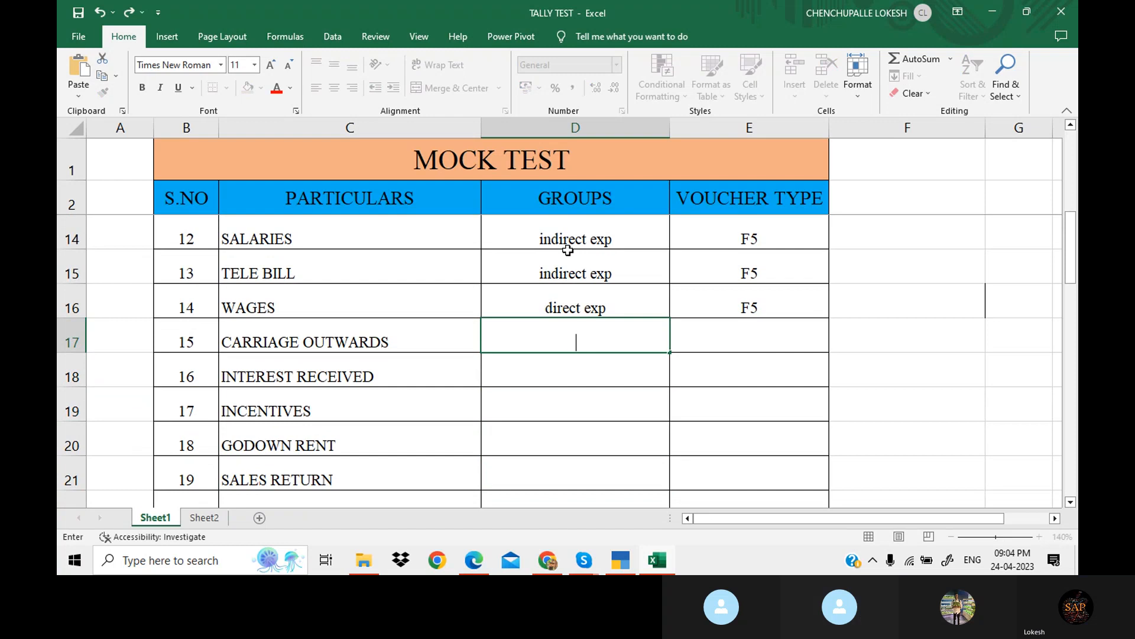
pyautogui.write('indirect exp')
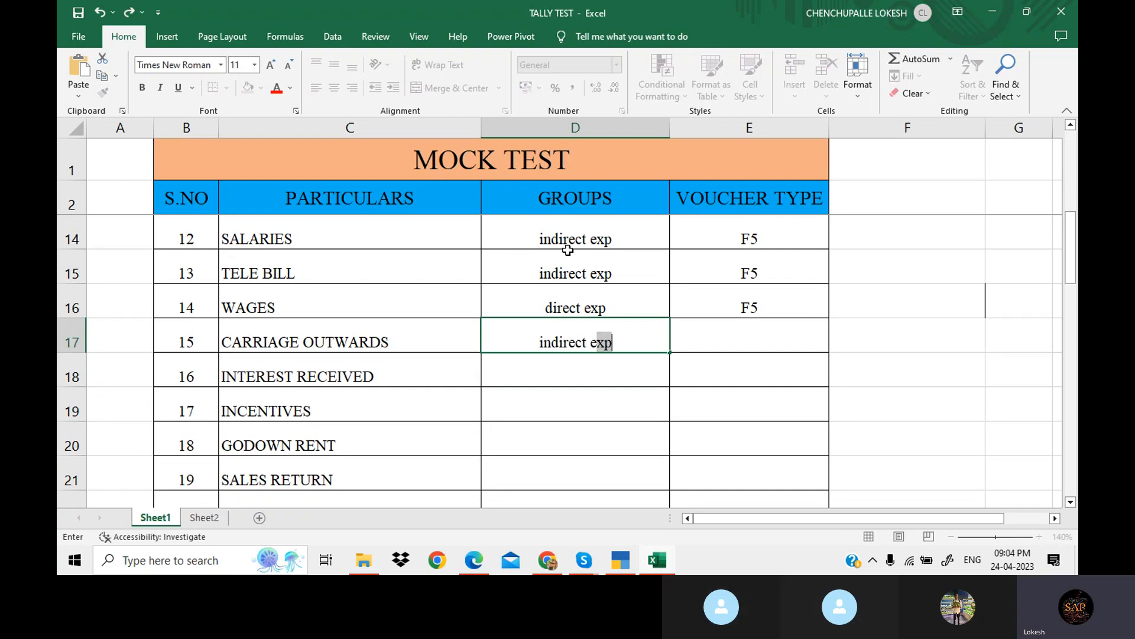
pyautogui.press('Tab')
pyautogui.write('F5')
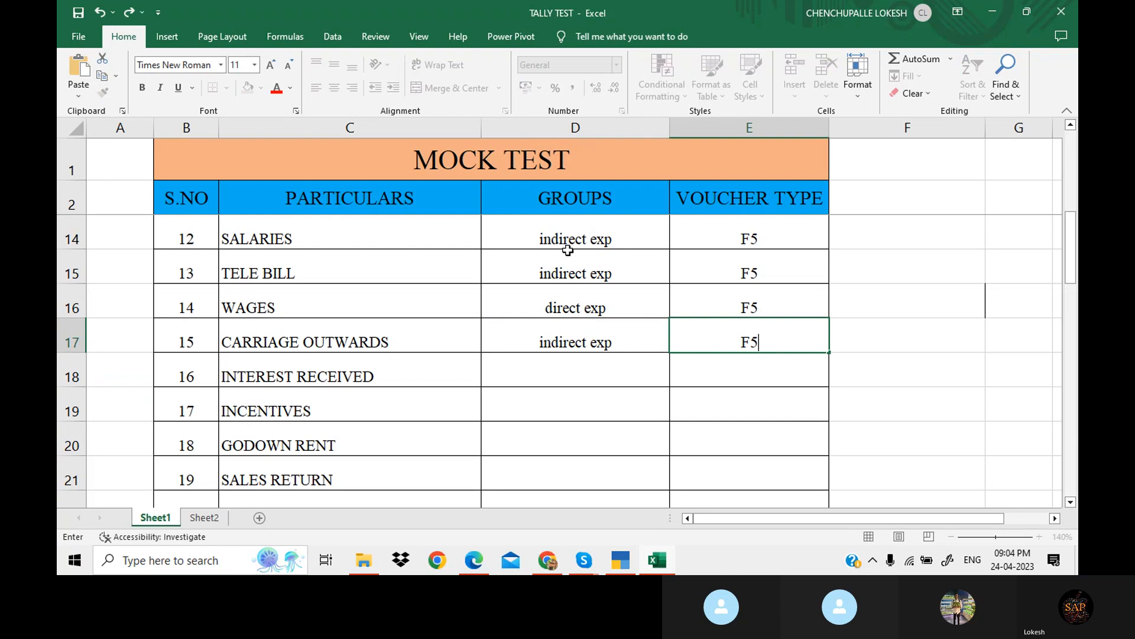
pyautogui.press('Return')
pyautogui.press('Left')
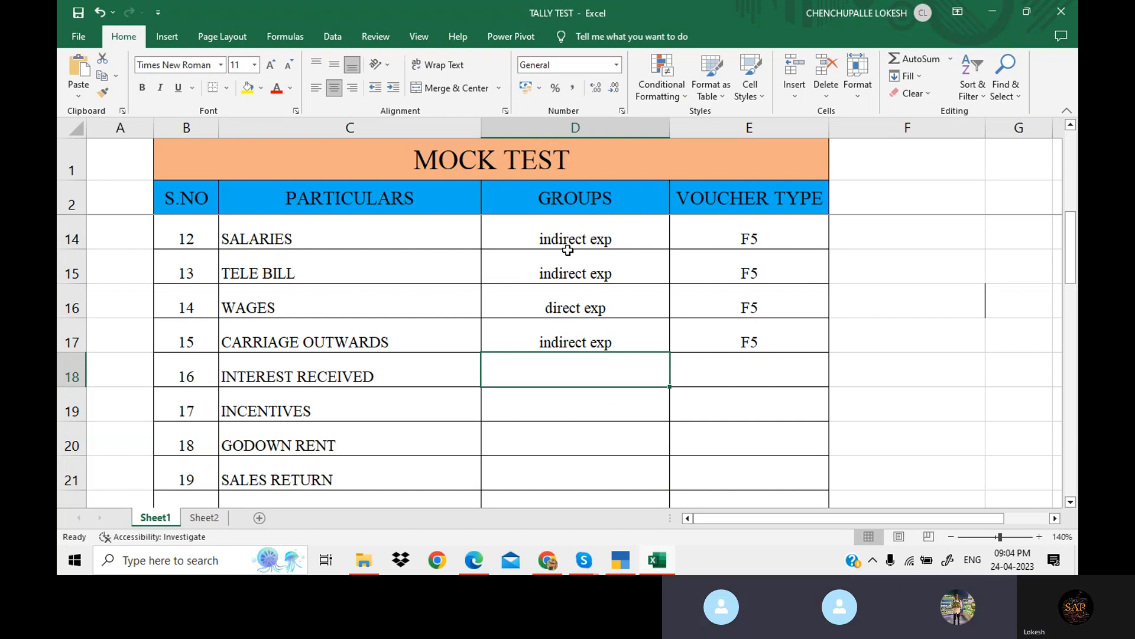
# Fill the INTEREST RECEIVED row with group "indirect income" and voucher type "F6".
pyautogui.write('IND')
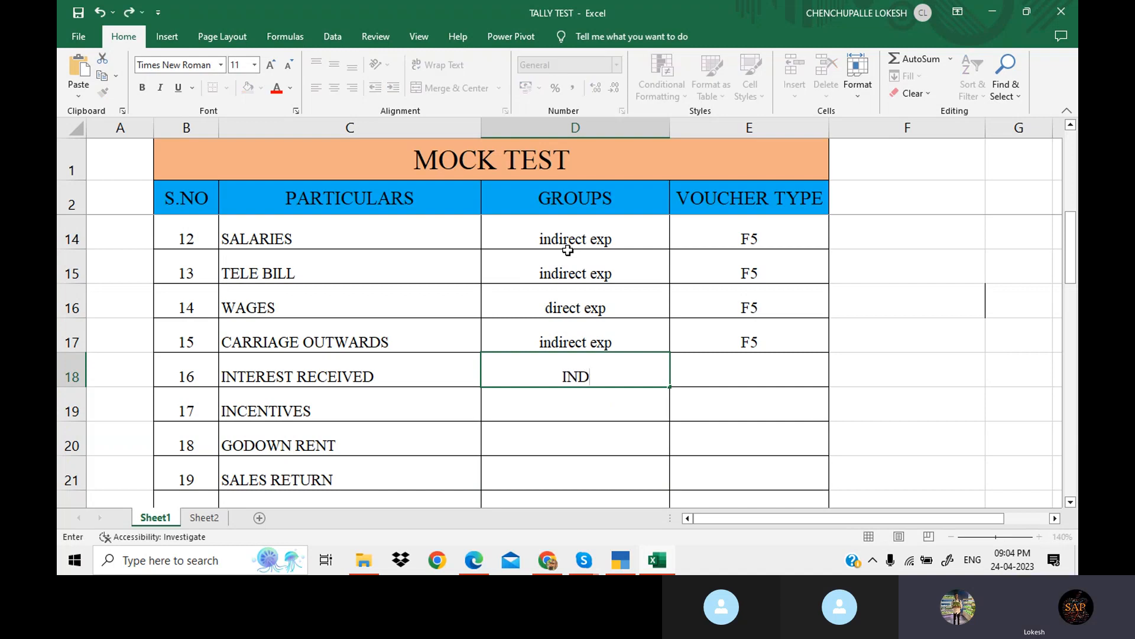
pyautogui.press('BackSpace')
pyautogui.press('BackSpace')
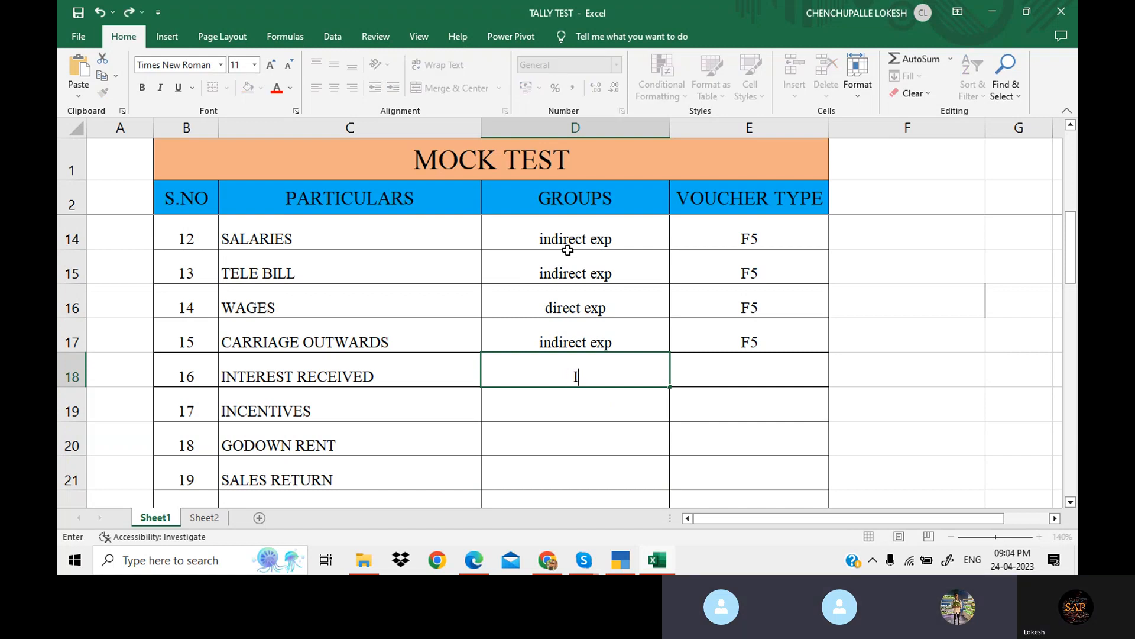
pyautogui.write('indirect income')
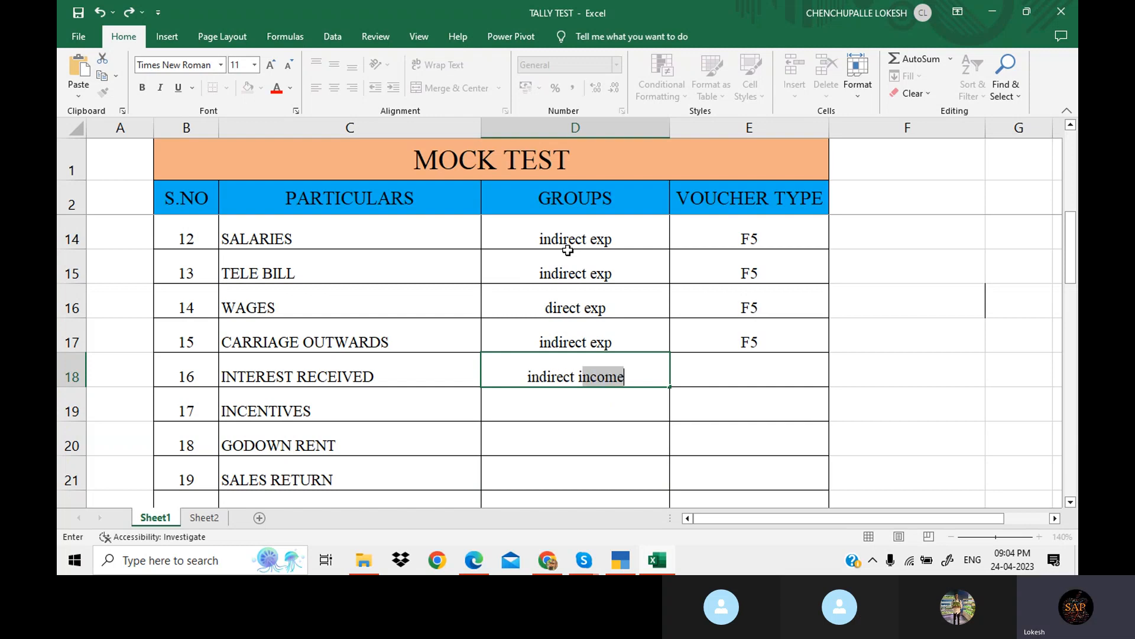
pyautogui.press('Tab')
pyautogui.write('f')
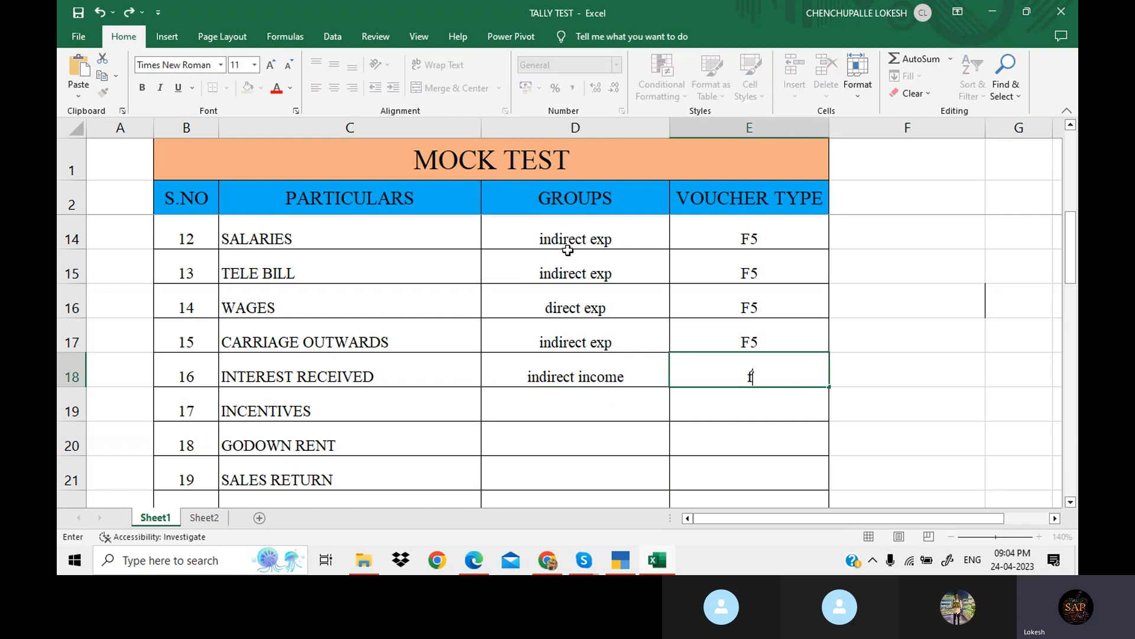
pyautogui.press('BackSpace')
pyautogui.write('F')
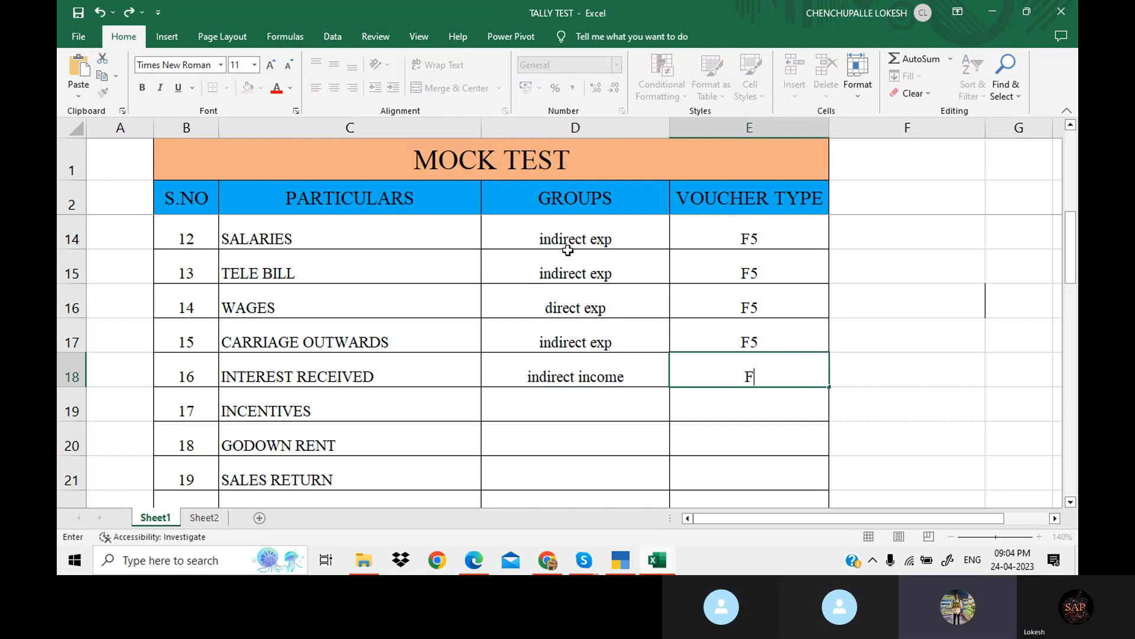
pyautogui.write('6')
pyautogui.press('Return')
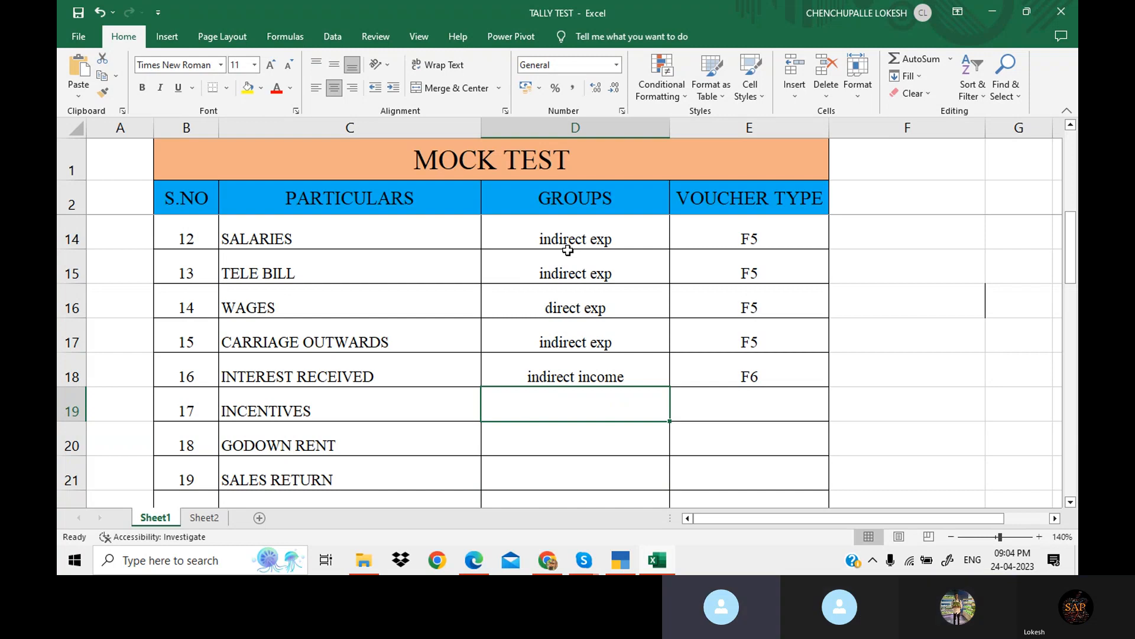
# Fill the INCENTIVES row with group "indirect exp" and voucher type "F5".
pyautogui.write('IN')
pyautogui.press('BackSpace')
pyautogui.press('BackSpace')
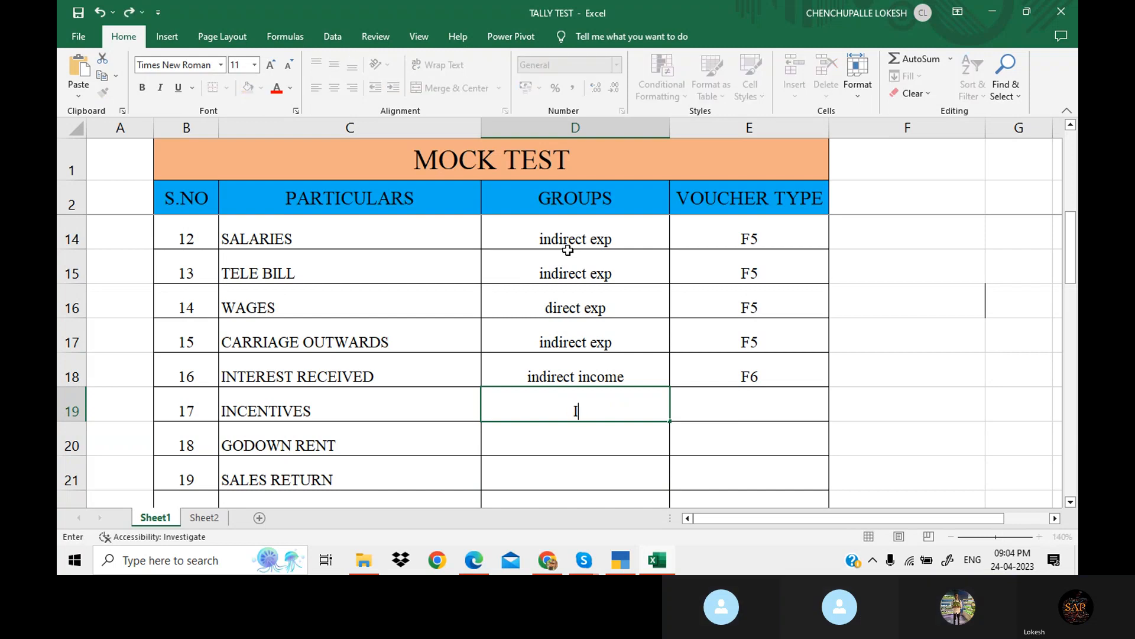
pyautogui.write('indirect exp')
pyautogui.press('Tab')
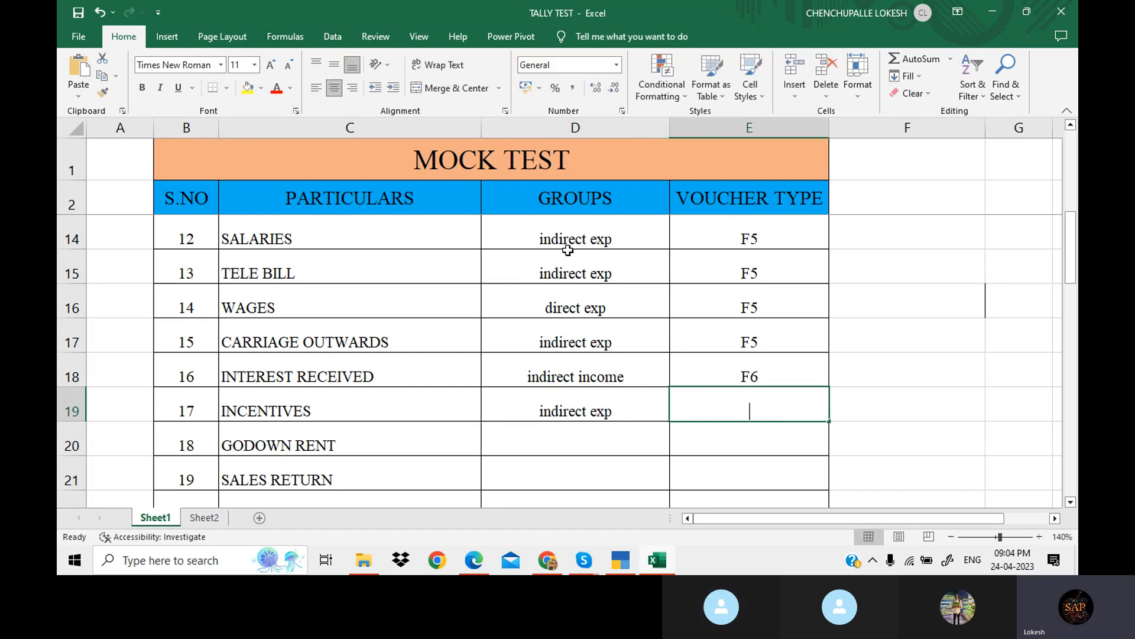
pyautogui.write('F5')
pyautogui.press('Return')
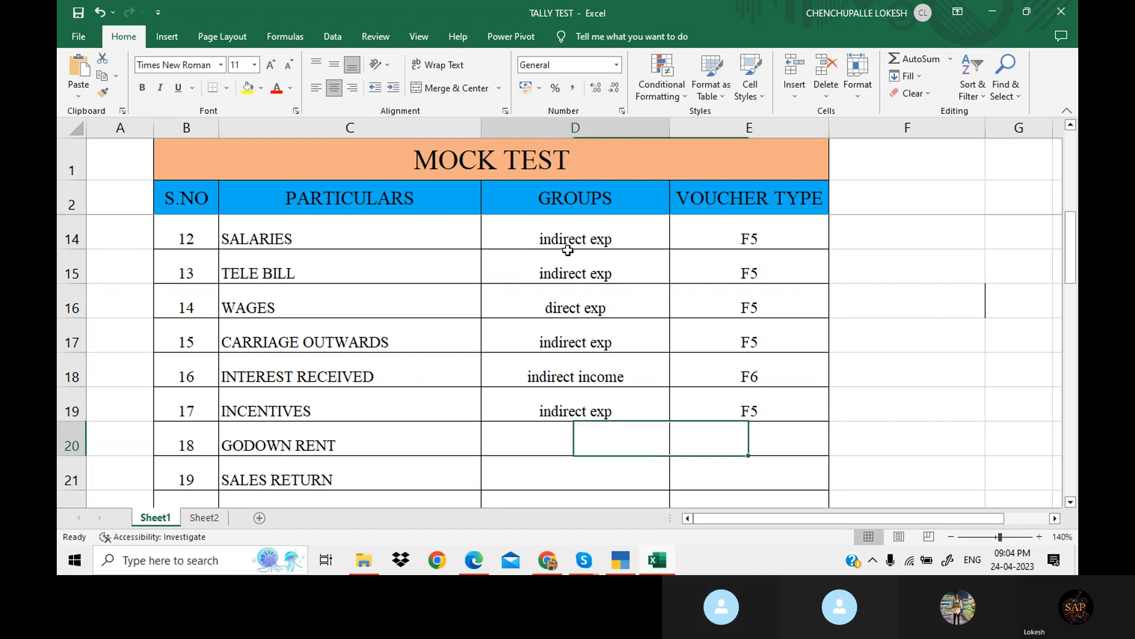
# Fill the GODOWN RENT row with group "direct exp" and voucher type "F5".
pyautogui.press('Down')
pyautogui.press('Down')
pyautogui.press('Down')
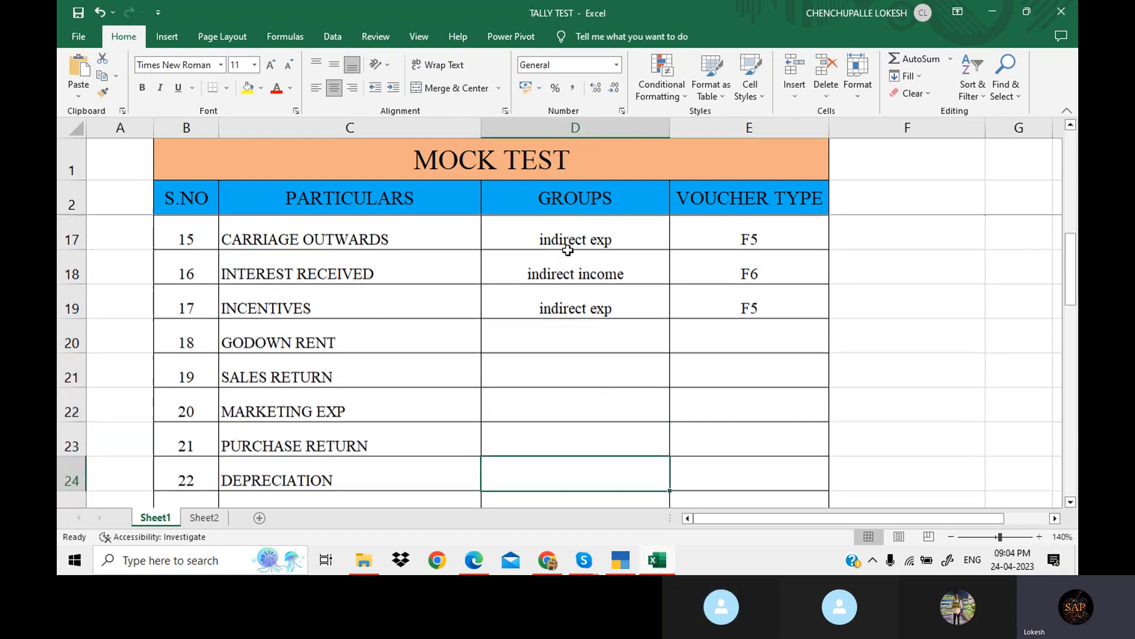
pyautogui.press('Up')
pyautogui.press('Up')
pyautogui.press('Up')
pyautogui.press('Up')
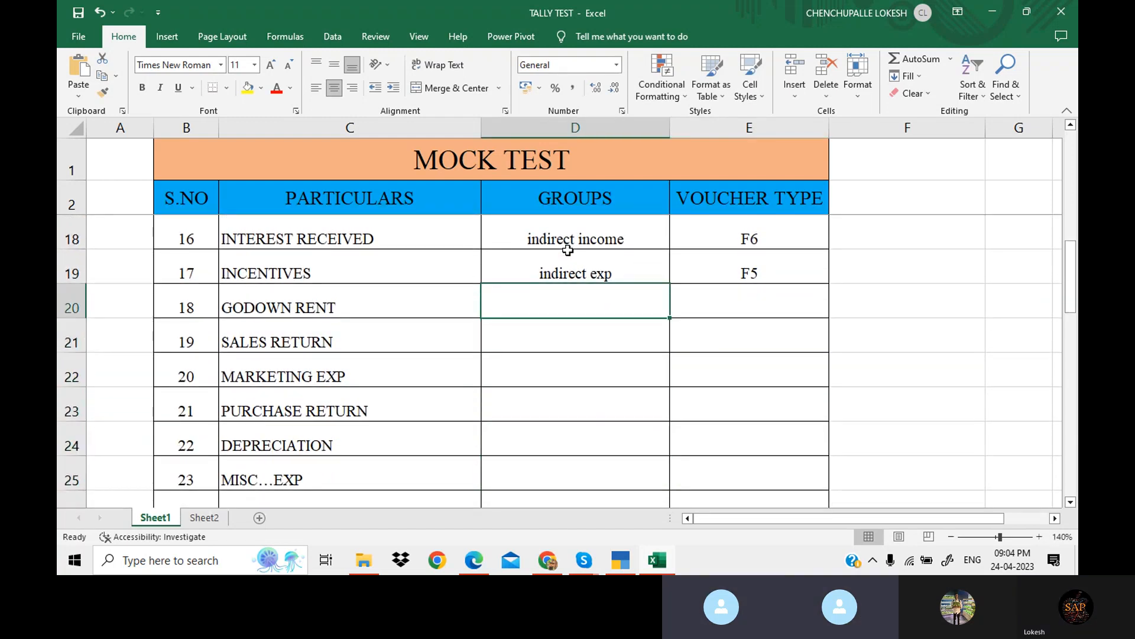
pyautogui.write('direct exp')
pyautogui.press('Tab')
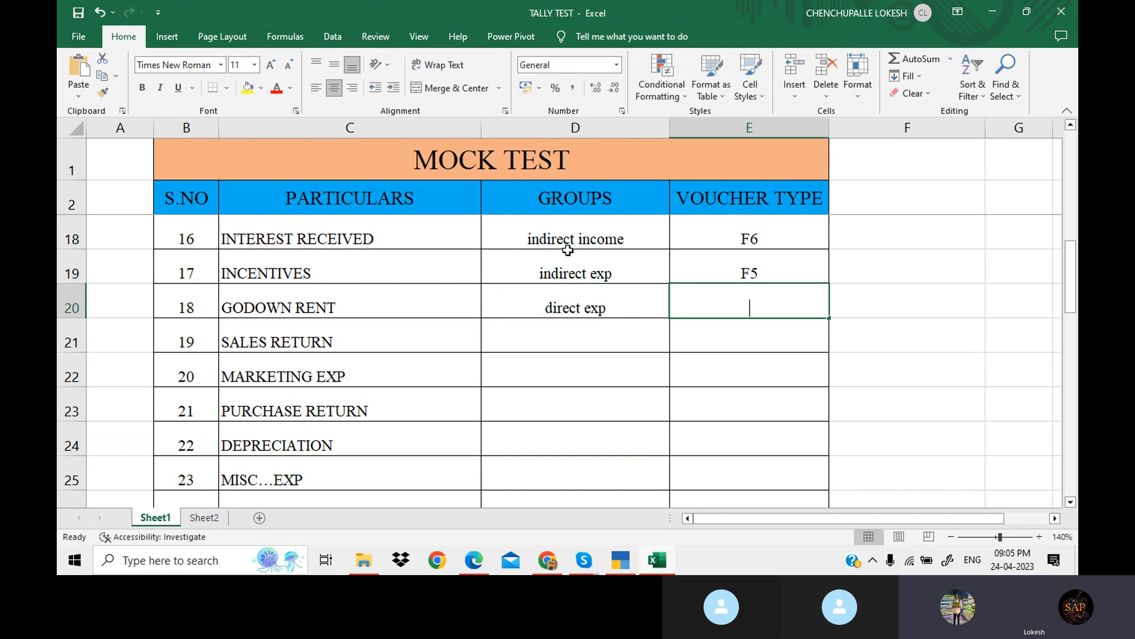
pyautogui.write('ff5')
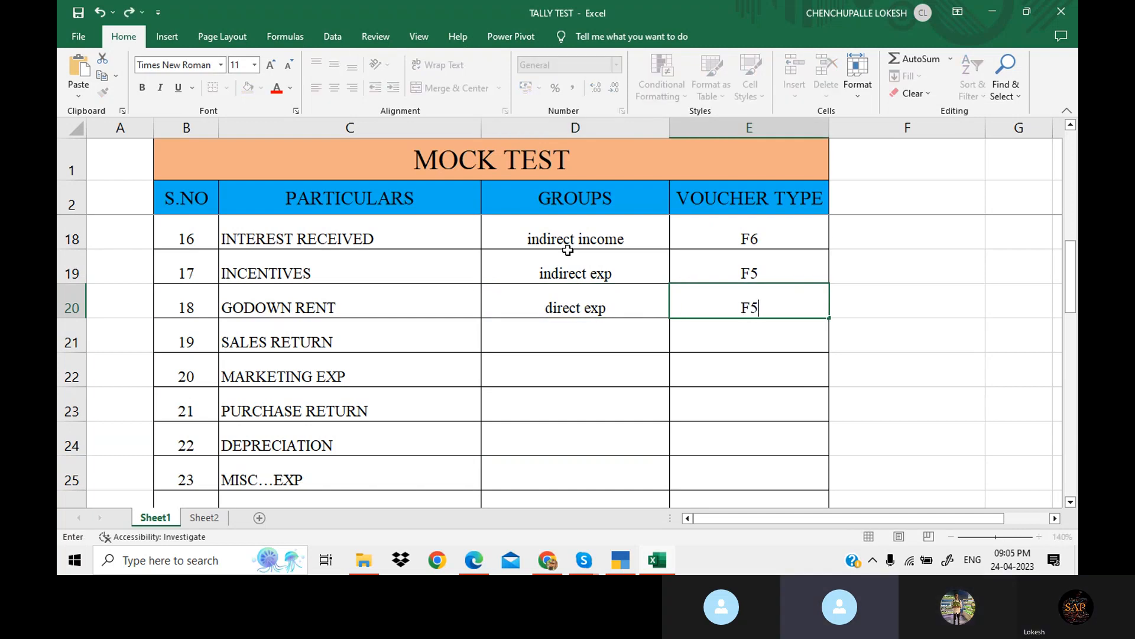
pyautogui.press('Down')
pyautogui.press('Left')
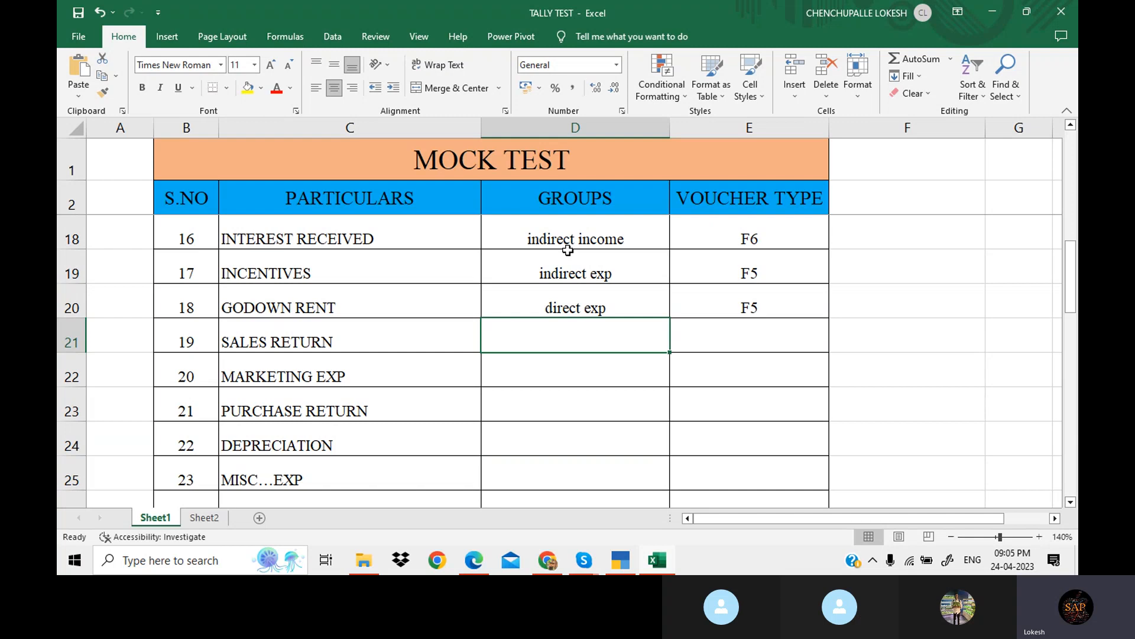
# Fill the SALES RETURN row with group "sales" and voucher type "F7".
pyautogui.write('S')
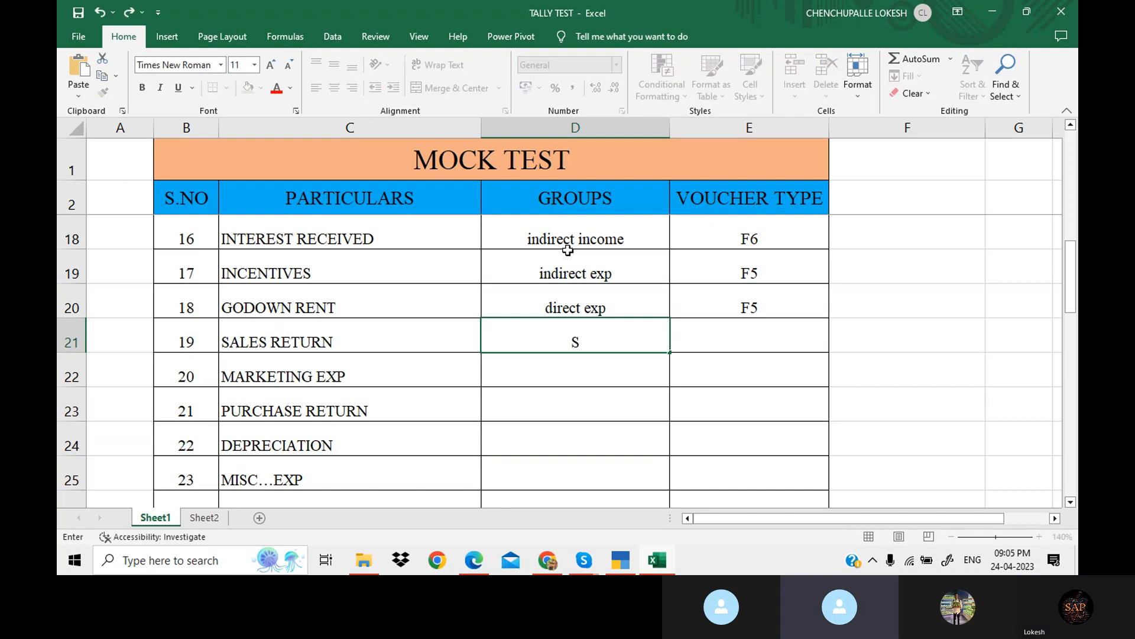
pyautogui.press('BackSpace')
pyautogui.write('d')
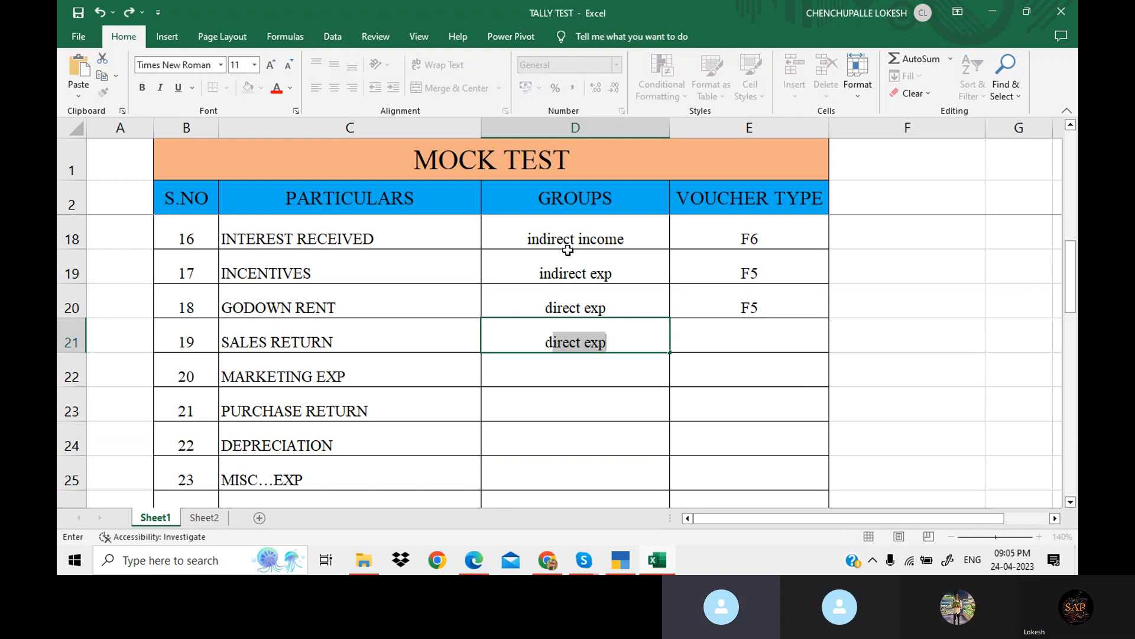
pyautogui.press('BackSpace')
pyautogui.press('BackSpace')
pyautogui.write('sales')
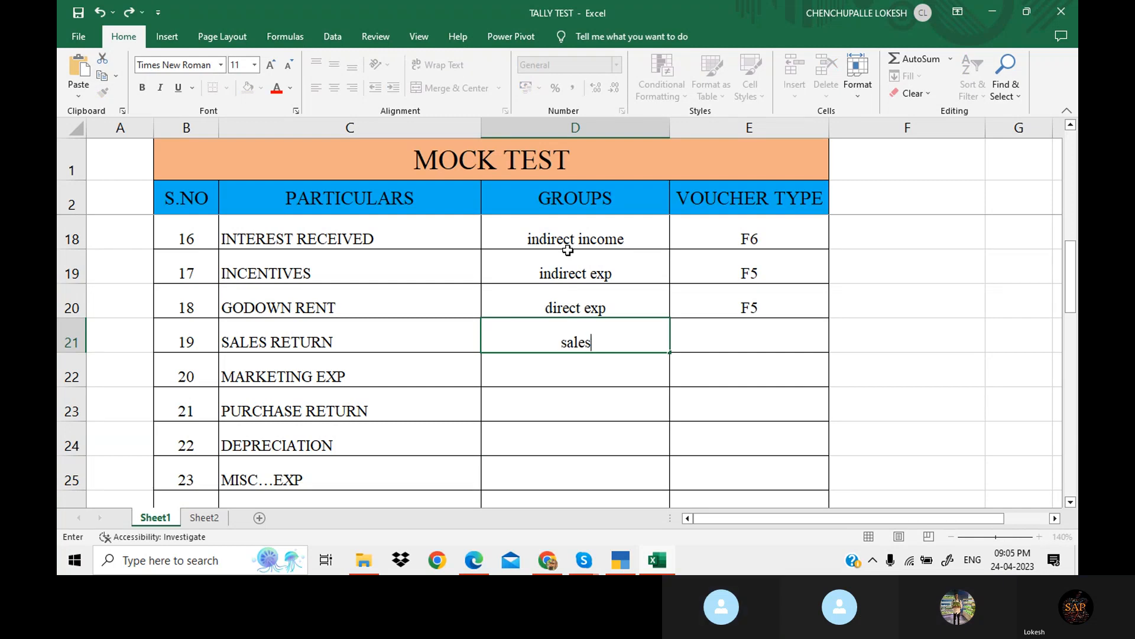
pyautogui.press('Tab')
pyautogui.write('F')
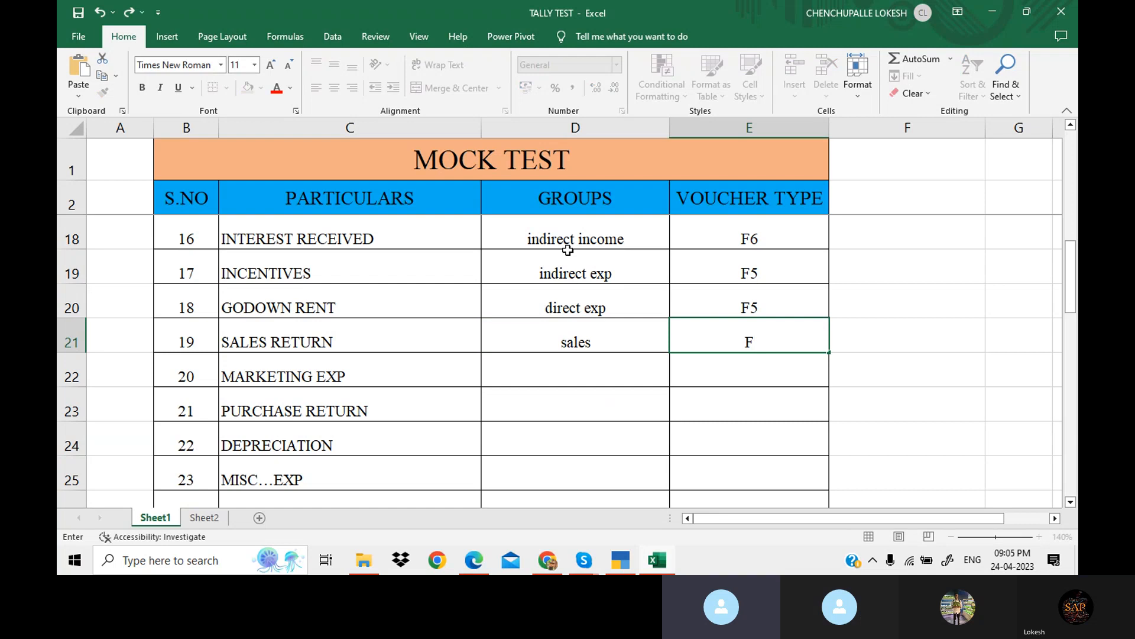
pyautogui.write('7')
pyautogui.press('Down')
pyautogui.press('Left')
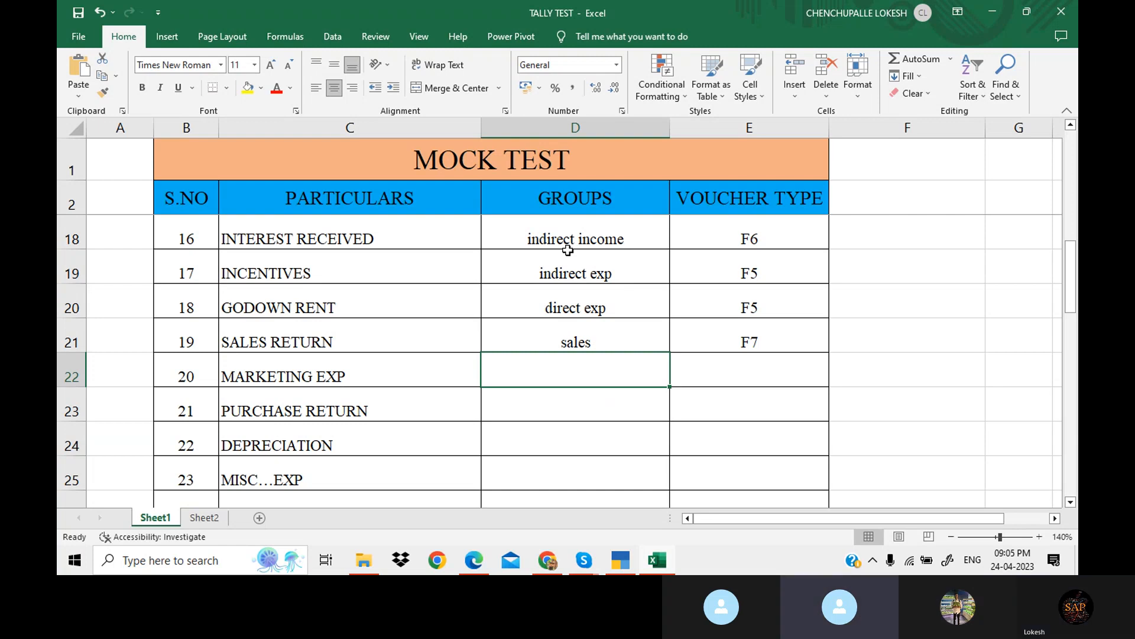
# Fill the MARKETING EXP row with group "indirect exp" and voucher type "F5".
pyautogui.write('IN')
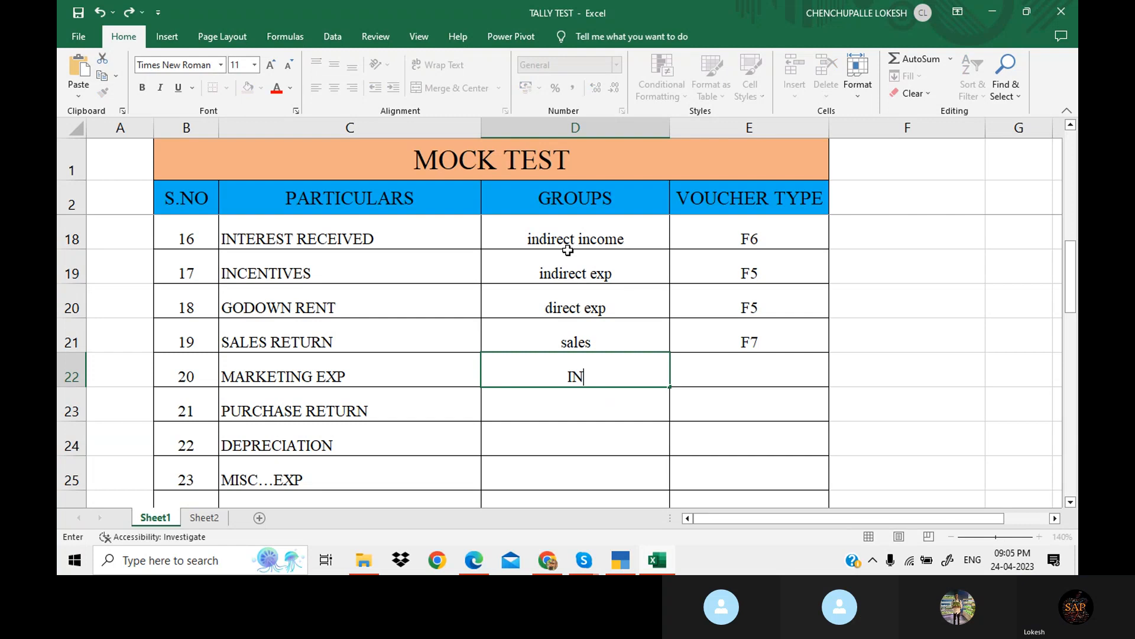
pyautogui.write('direct e')
pyautogui.press('Tab')
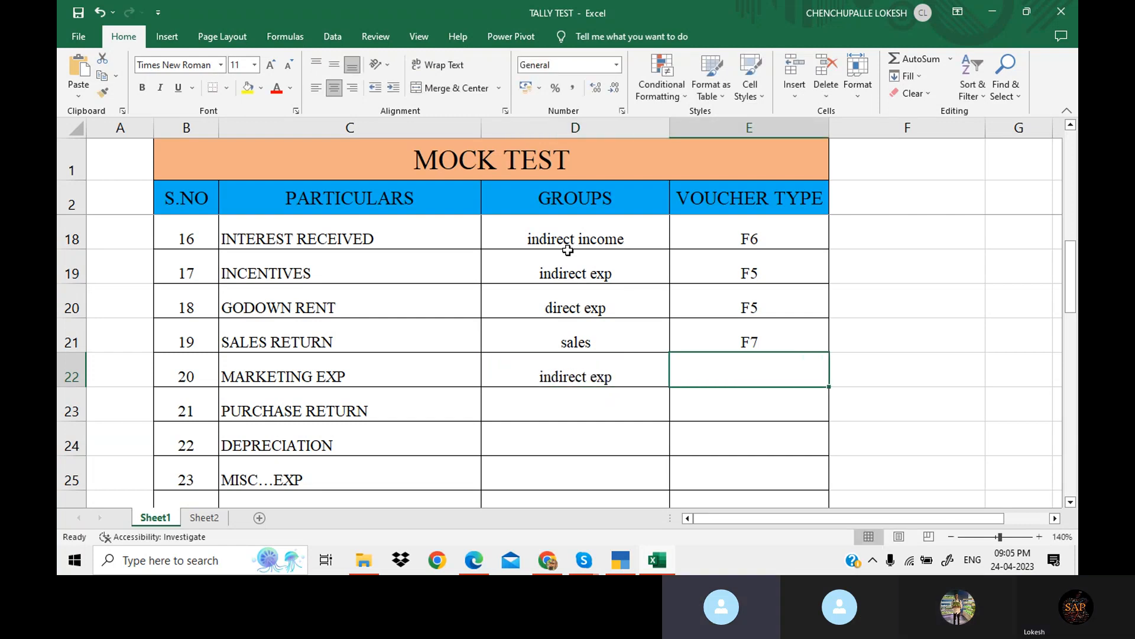
pyautogui.write('F')
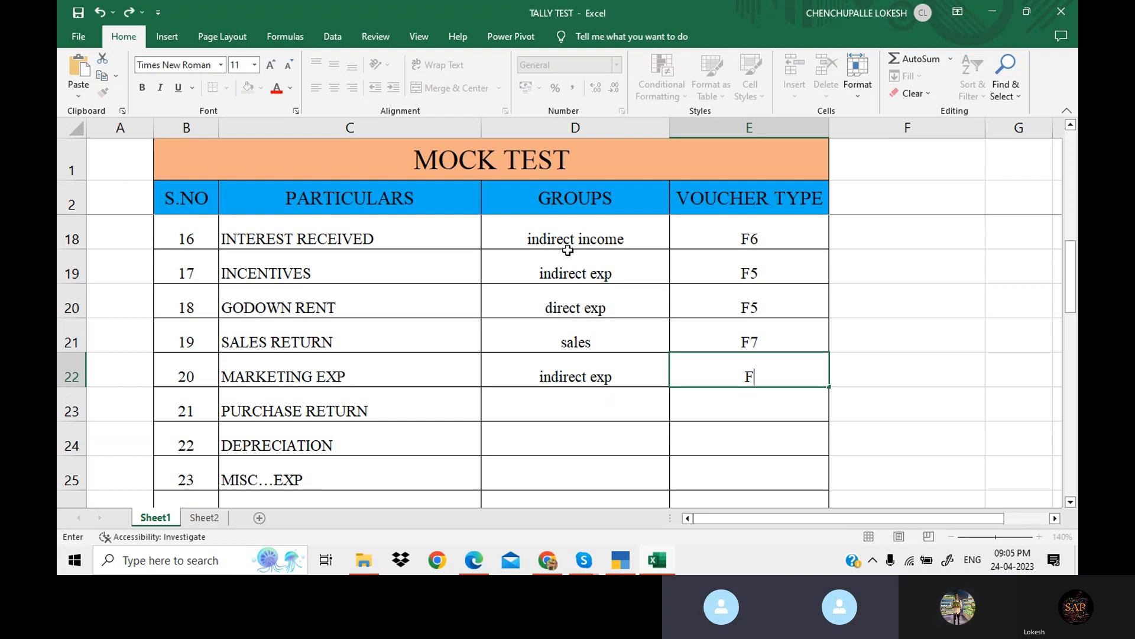
pyautogui.write('5')
pyautogui.press('Return')
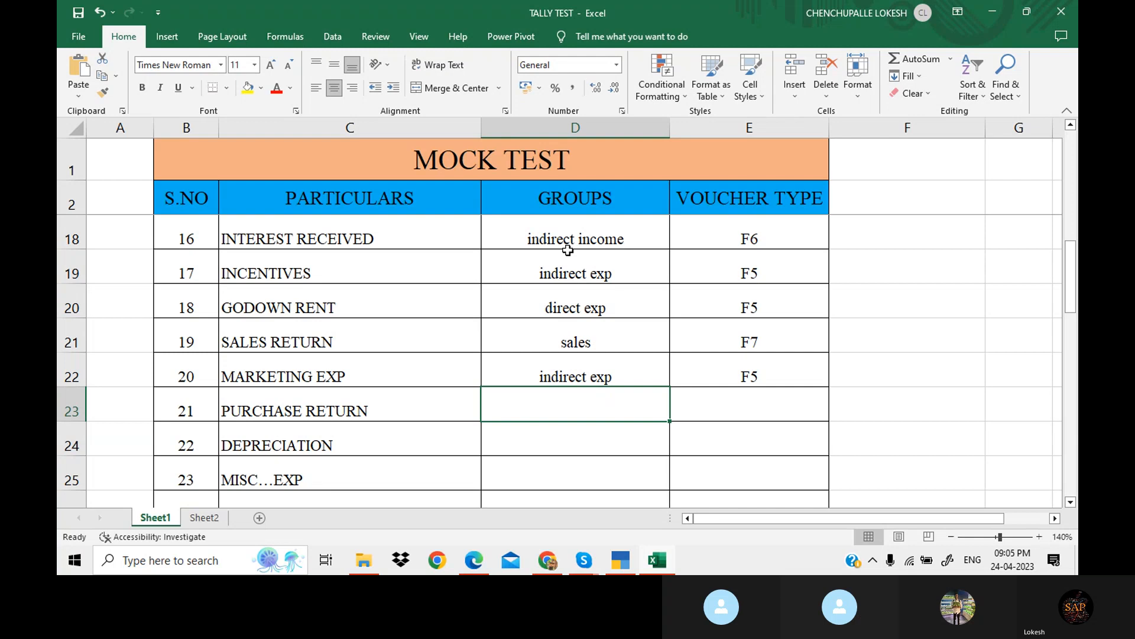
# Fill the PURCHASE RETURN row with group "purchase" and voucher type "F7".
pyautogui.write('purchase')
pyautogui.press('Tab')
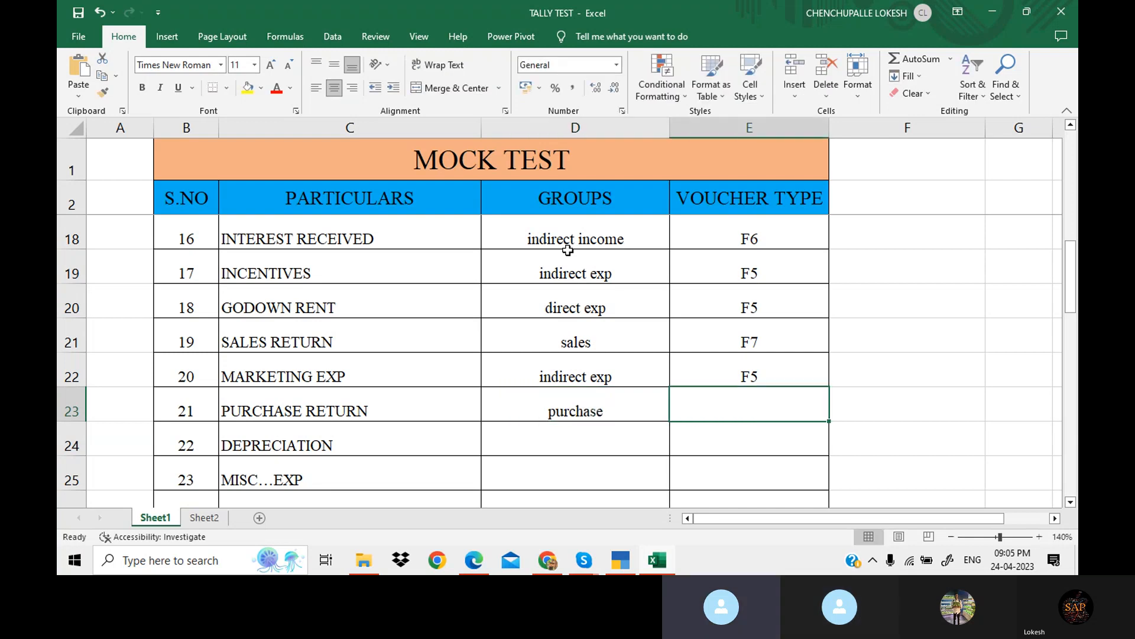
pyautogui.write('D')
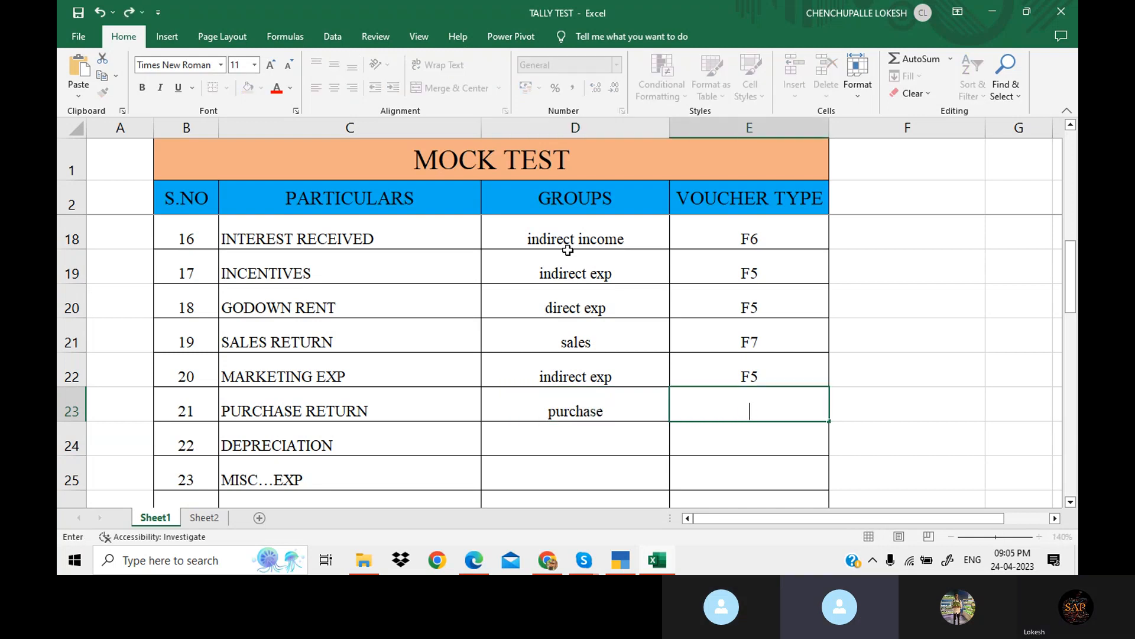
pyautogui.write('F7')
pyautogui.press('Return')
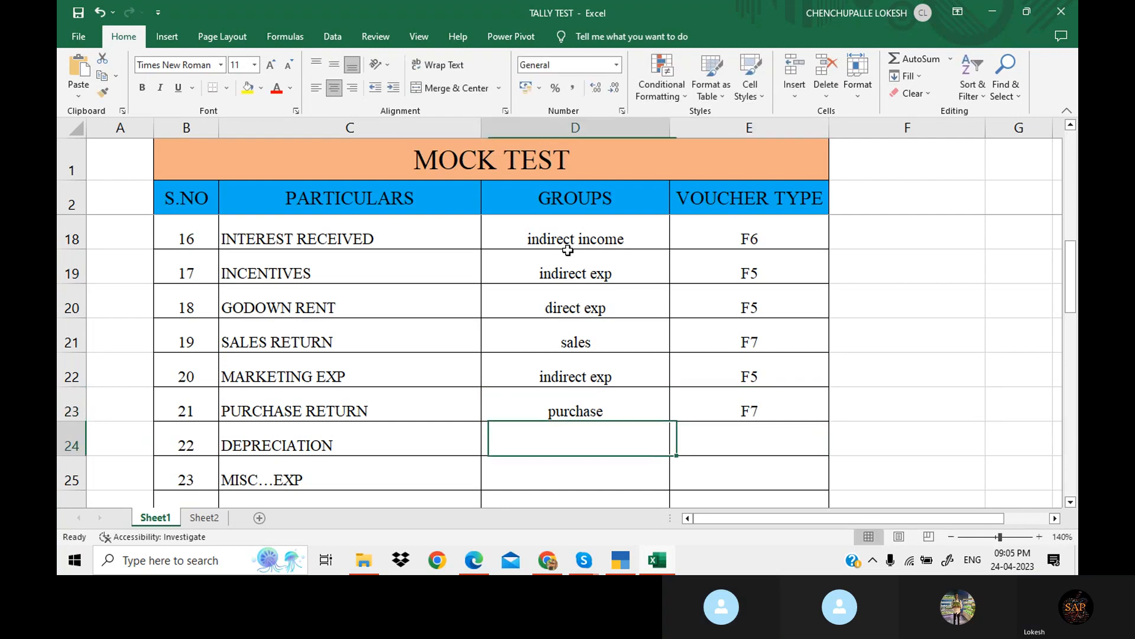
# Fill the DEPRECIATION row with group "indirect exp" and voucher type "F7".
pyautogui.press('Down')
pyautogui.press('Down')
pyautogui.press('Down')
pyautogui.press('Down')
pyautogui.press('Down')
pyautogui.press('Down')
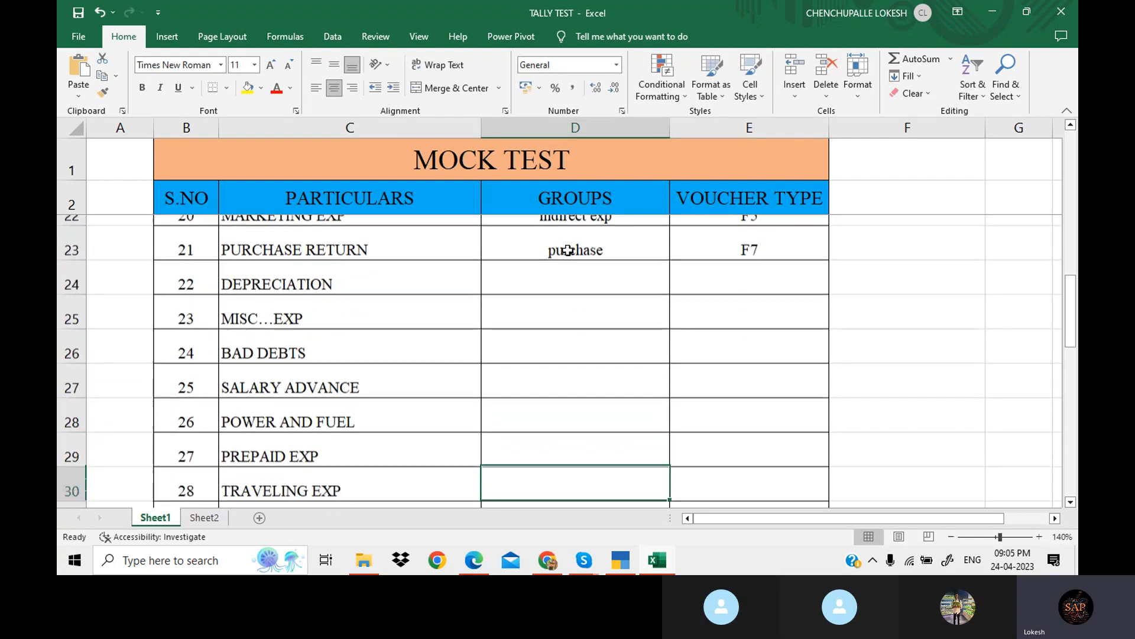
pyautogui.press('Up')
pyautogui.press('Up')
pyautogui.press('Up')
pyautogui.press('Up')
pyautogui.press('Up')
pyautogui.click(568, 251)
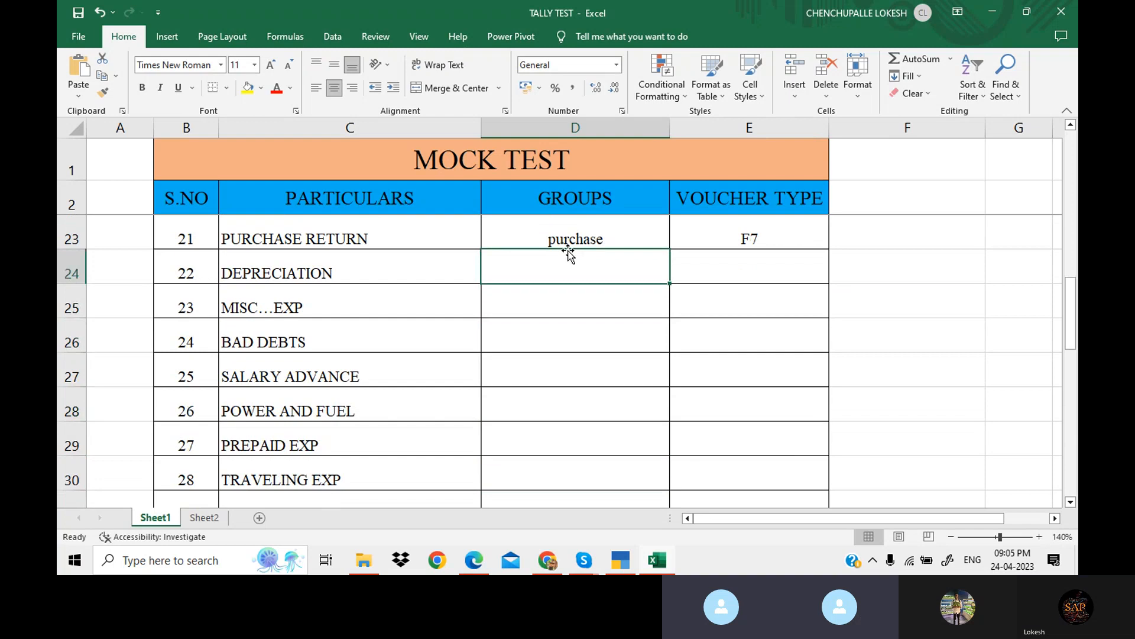
pyautogui.write('i')
pyautogui.press('BackSpace')
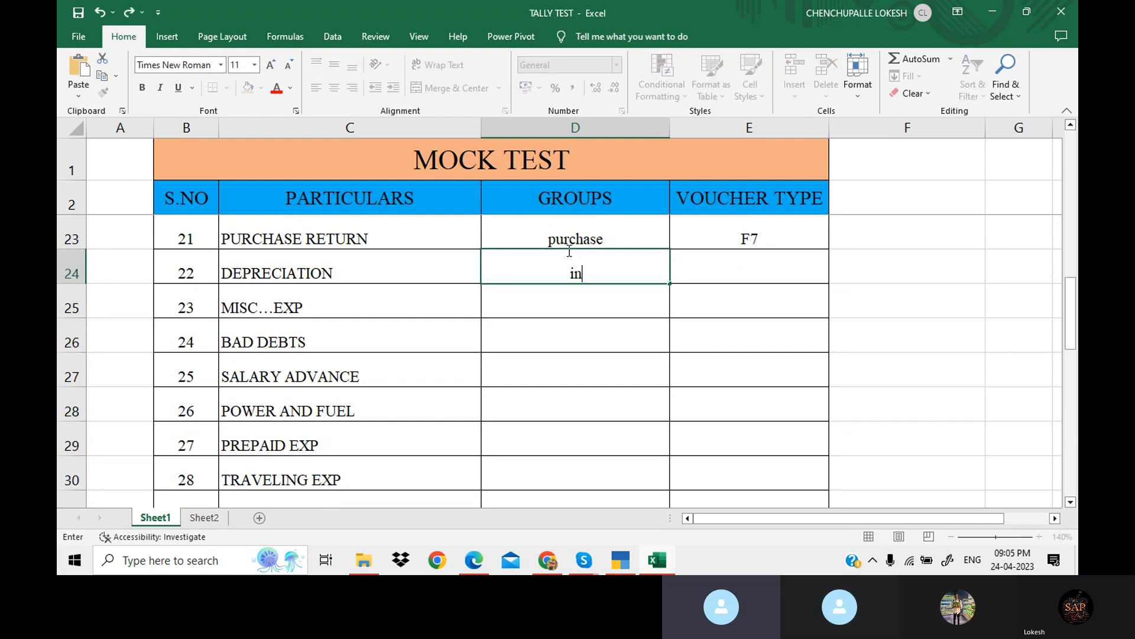
pyautogui.write('indirect exp')
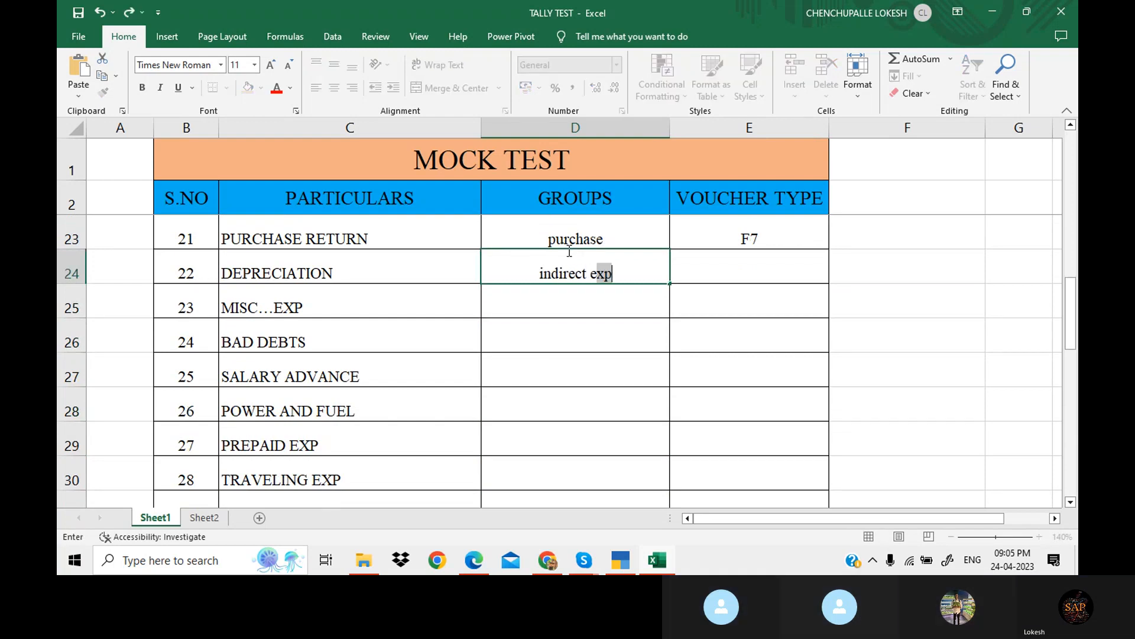
pyautogui.press('Tab')
pyautogui.write('D')
pyautogui.press('BackSpace')
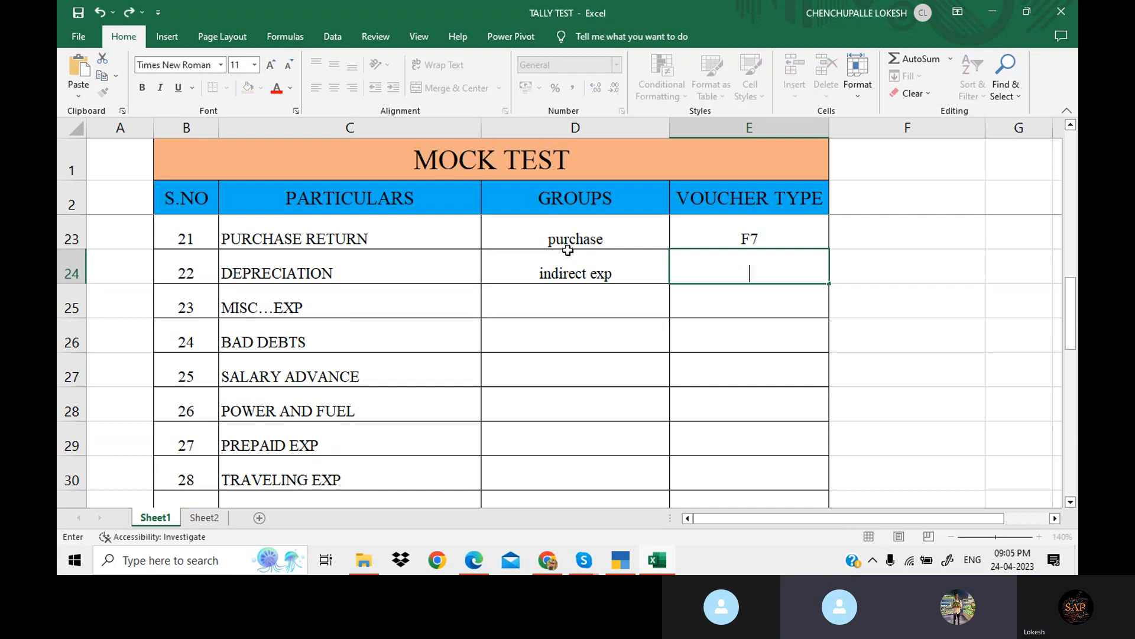
pyautogui.write('F7')
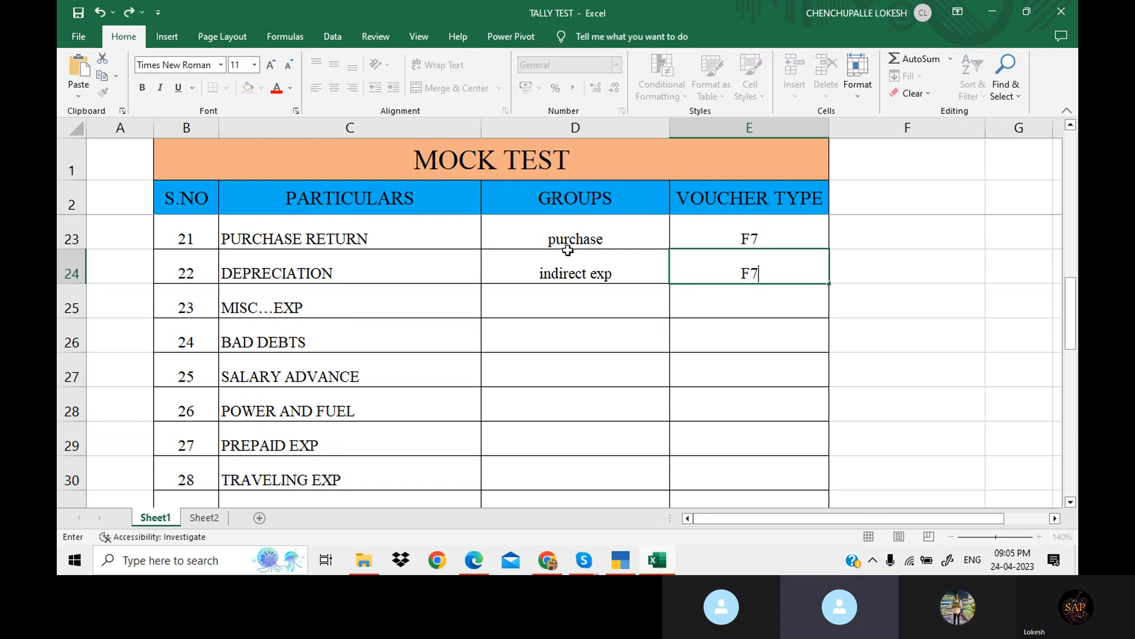
pyautogui.press('Return')
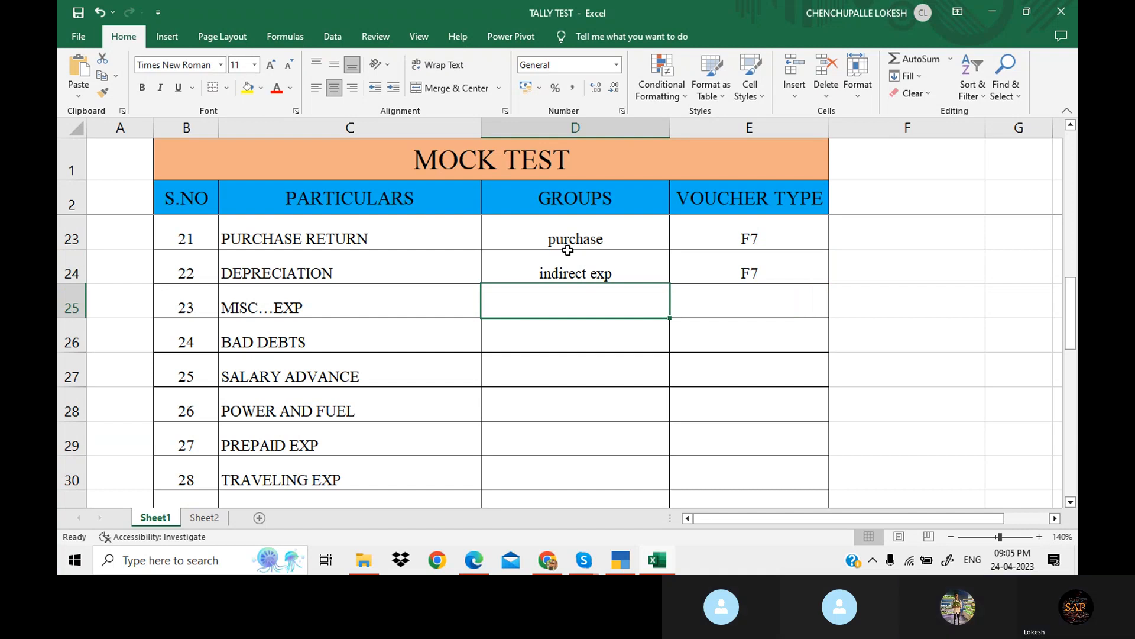
# Fill the MISC…EXP row with group "indirect exp" and voucher type "F5".
pyautogui.write('IN')
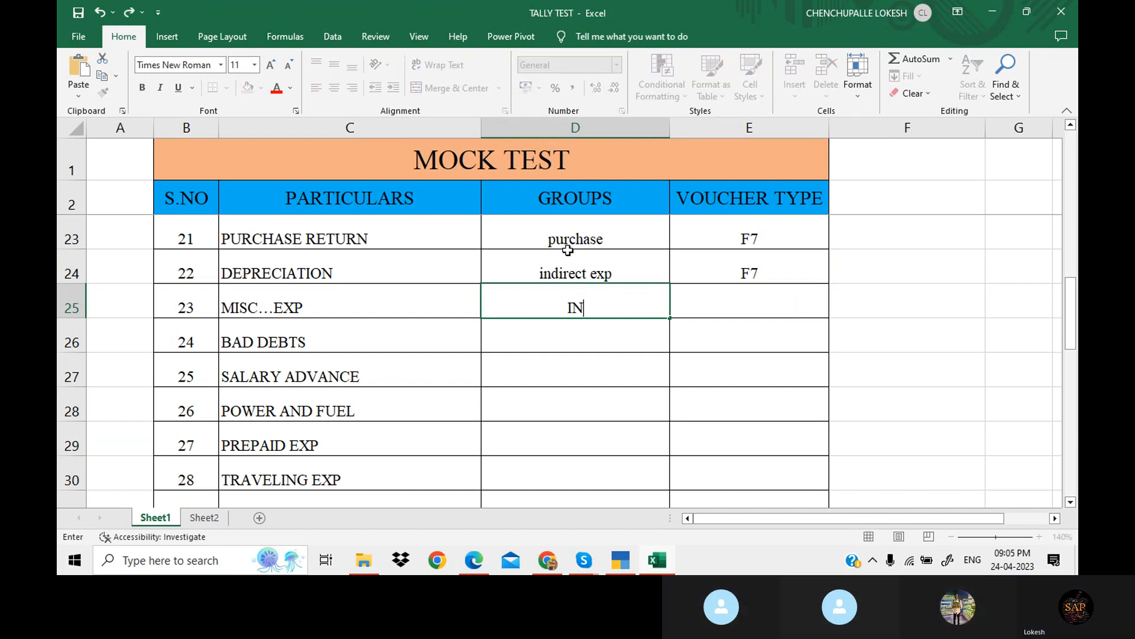
pyautogui.write('direct exp')
pyautogui.press('Tab')
pyautogui.write('D')
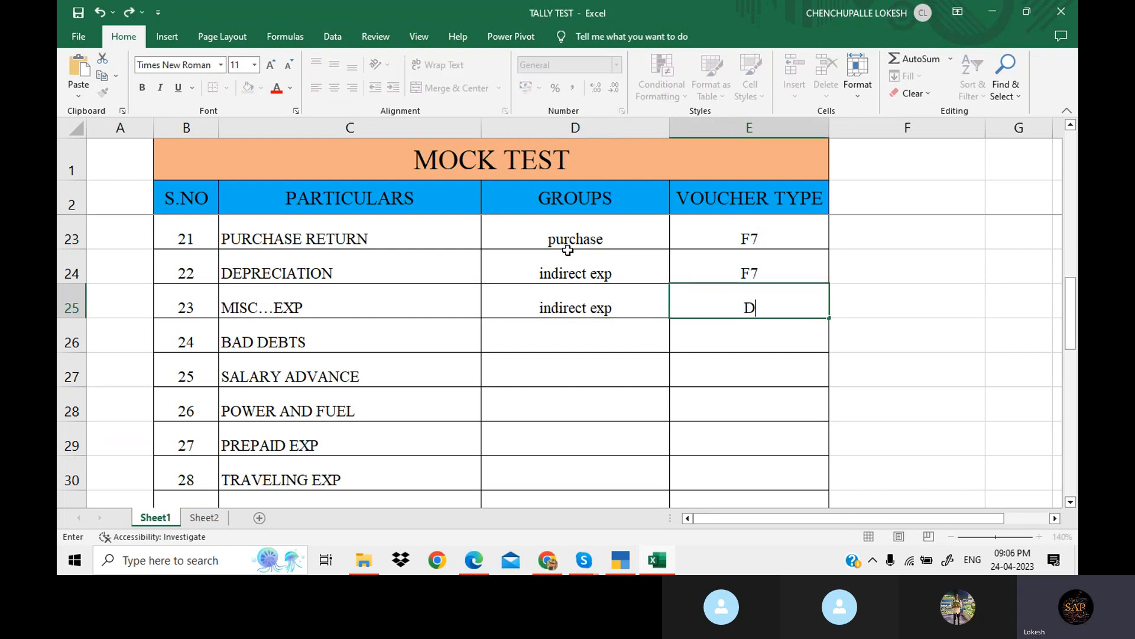
pyautogui.write('F5')
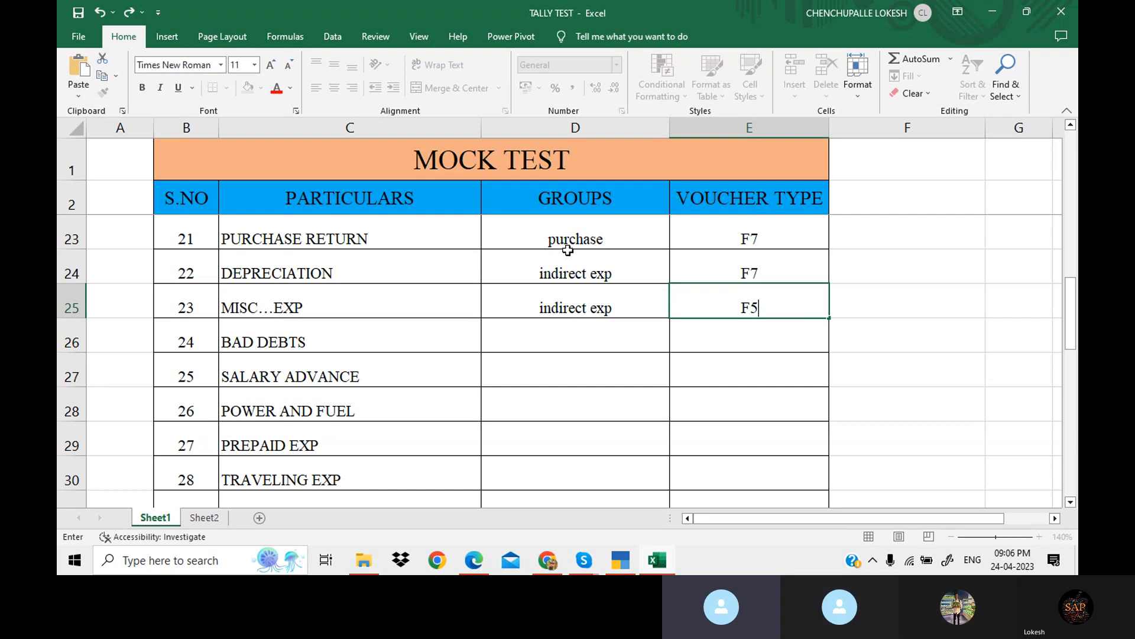
pyautogui.press('Return')
pyautogui.press('Left')
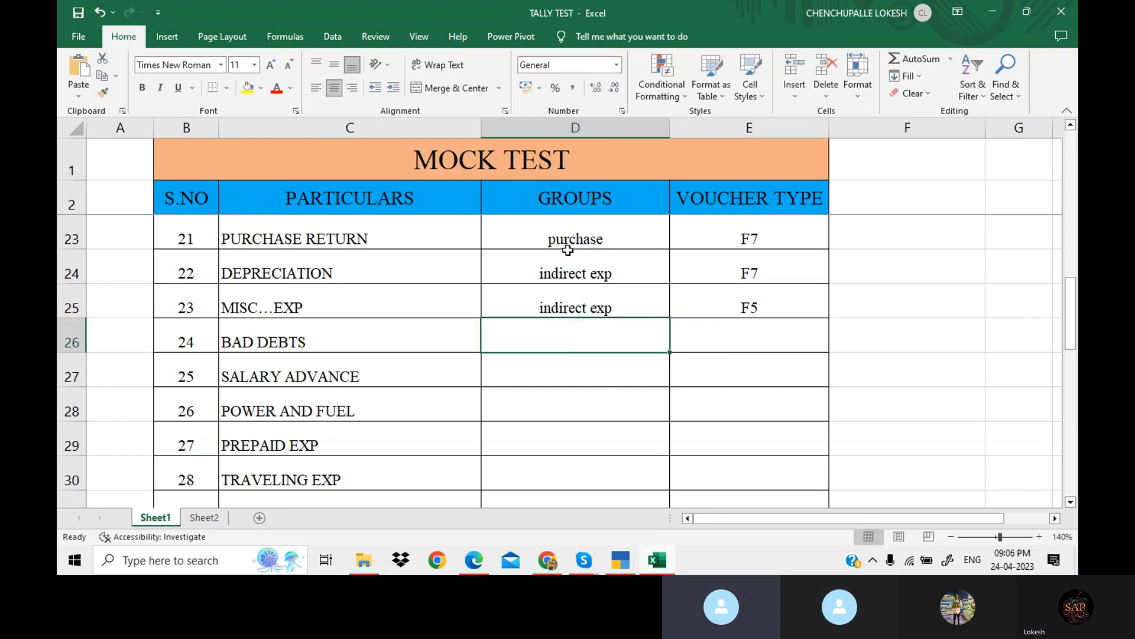
# Fill the BAD DEBTS row with group "indirect exp" and voucher type "F5".
pyautogui.write('I')
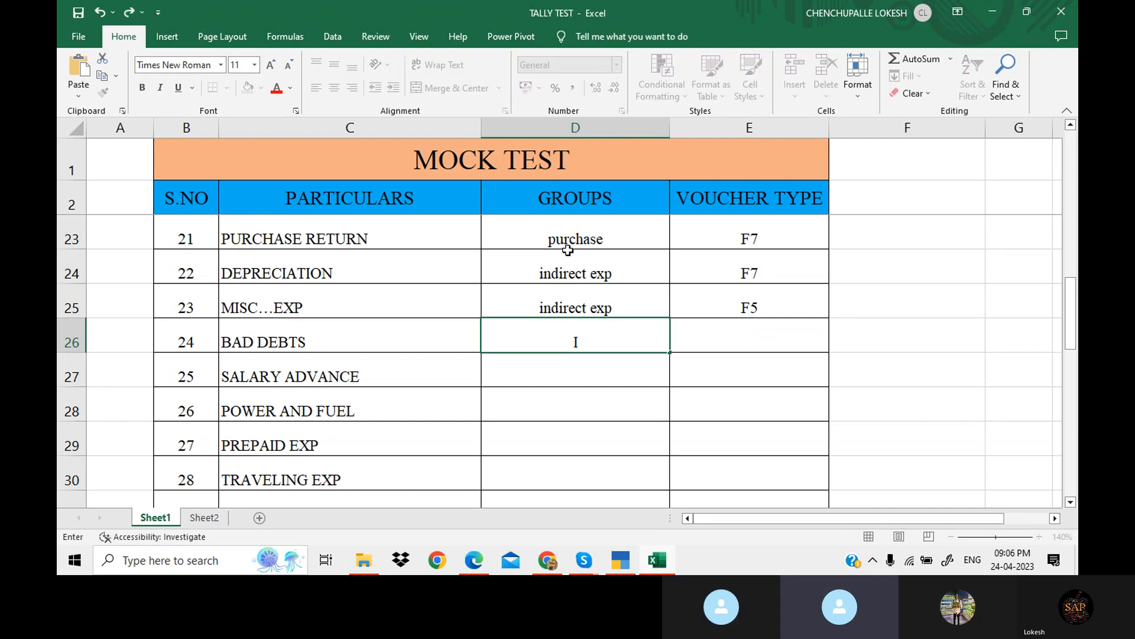
pyautogui.write('indi')
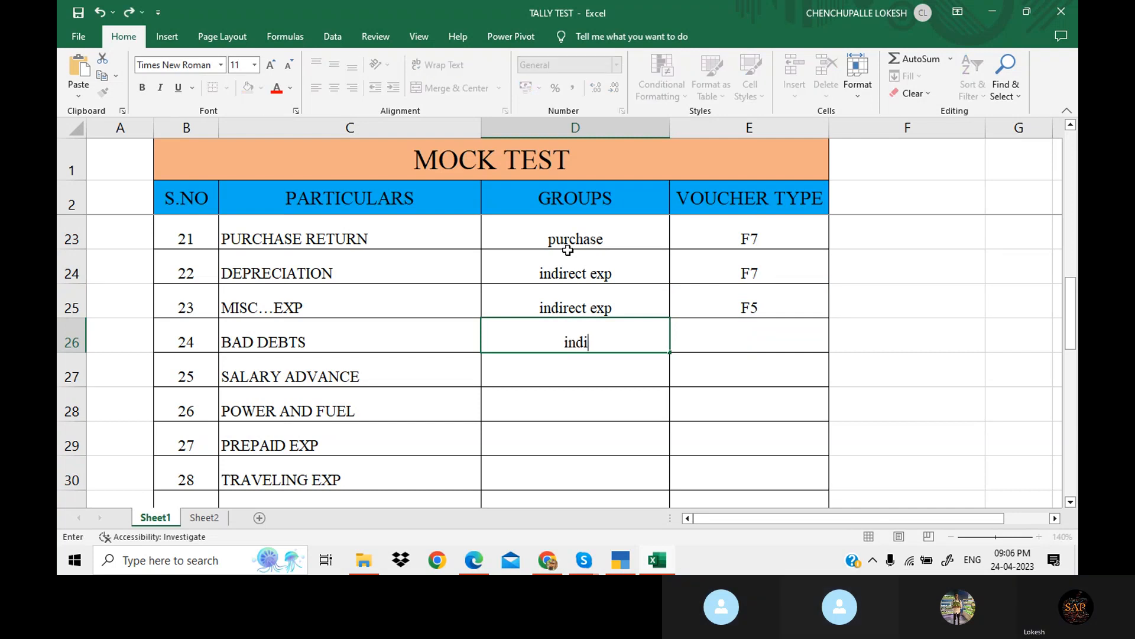
pyautogui.write('rect exp')
pyautogui.press('Tab')
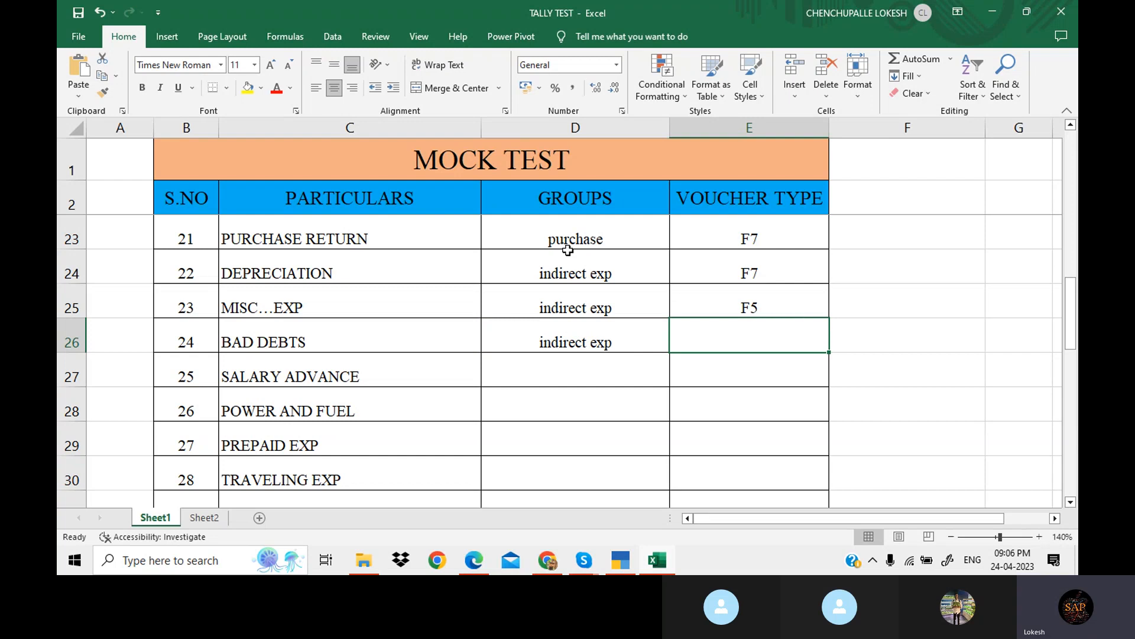
pyautogui.write('F')
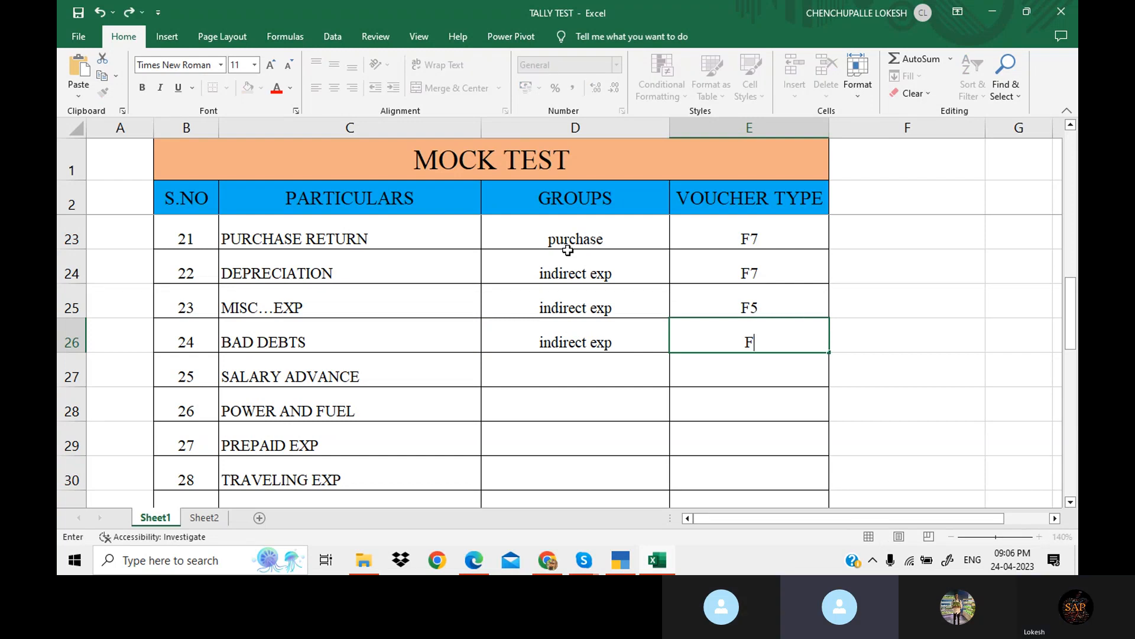
pyautogui.write('5')
pyautogui.press('Return')
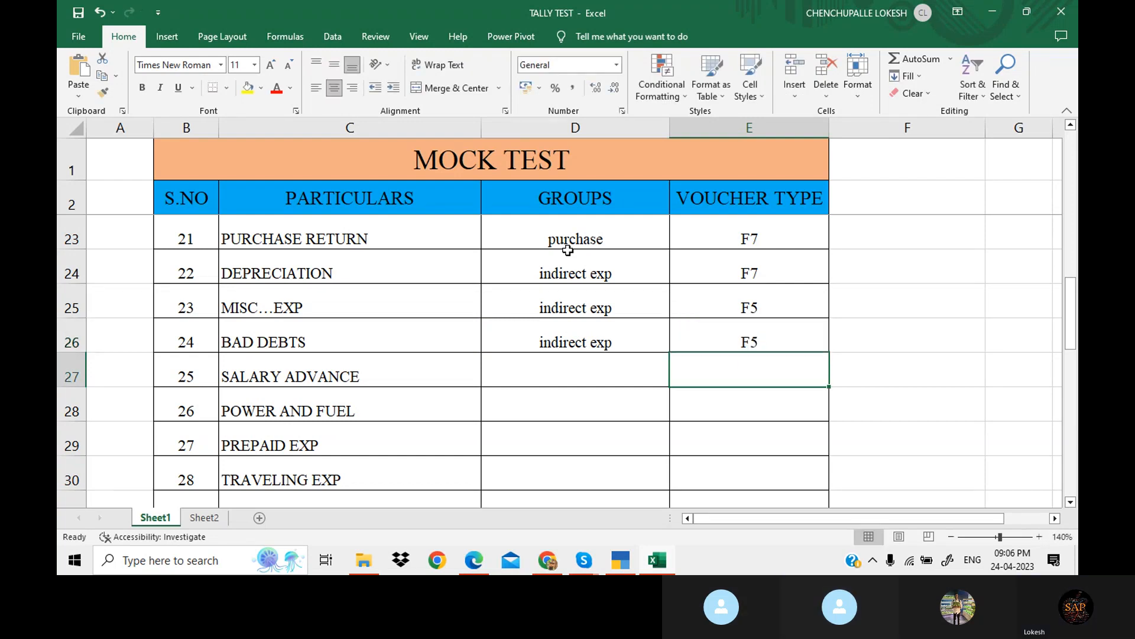
# Fill the SALARY ADVANCE row with group "Current Asset" and voucher type "F5".
pyautogui.press('Down')
pyautogui.press('Down')
pyautogui.press('Down')
pyautogui.press('Down')
pyautogui.press('Down')
pyautogui.press('Down')
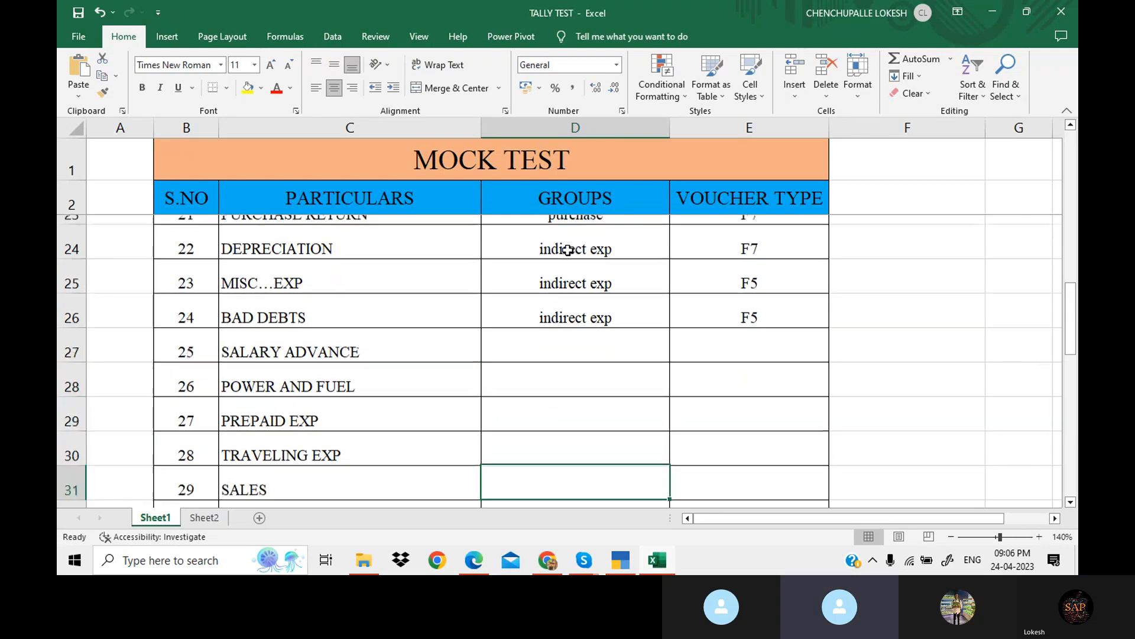
pyautogui.press('Up')
pyautogui.press('Up')
pyautogui.press('Up')
pyautogui.press('Up')
pyautogui.press('Up')
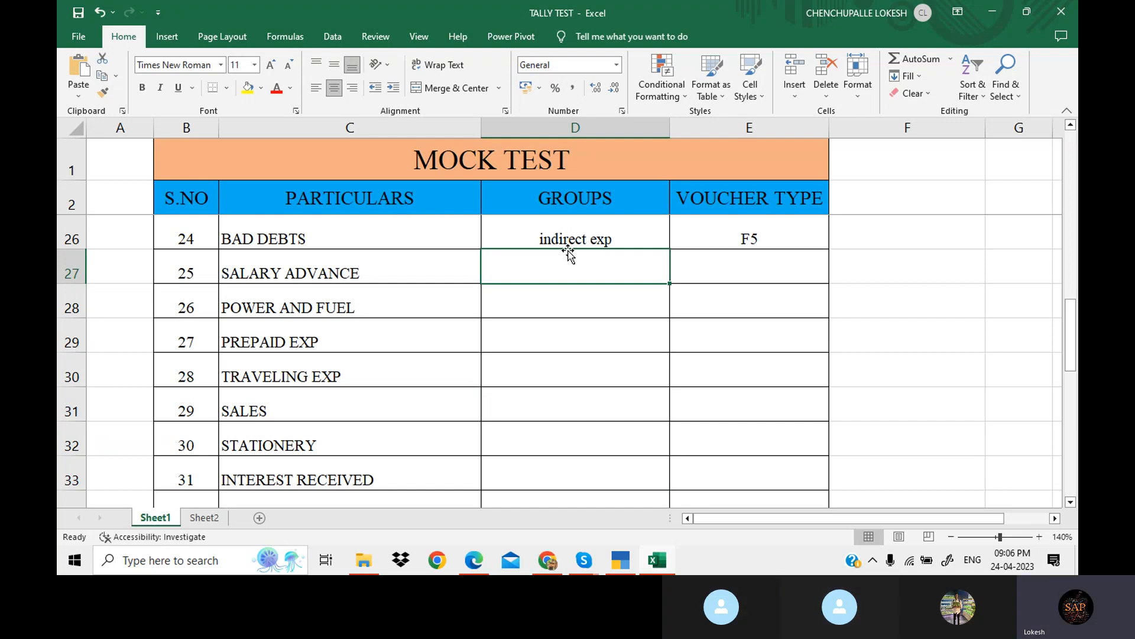
pyautogui.write('CU')
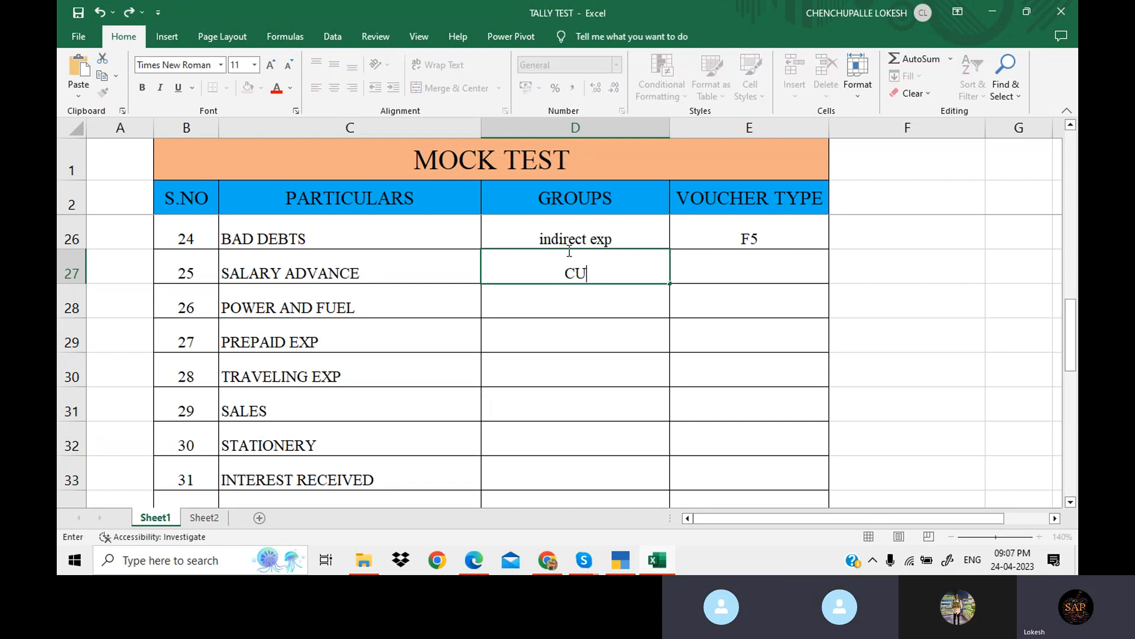
pyautogui.press('BackSpace')
pyautogui.write('u')
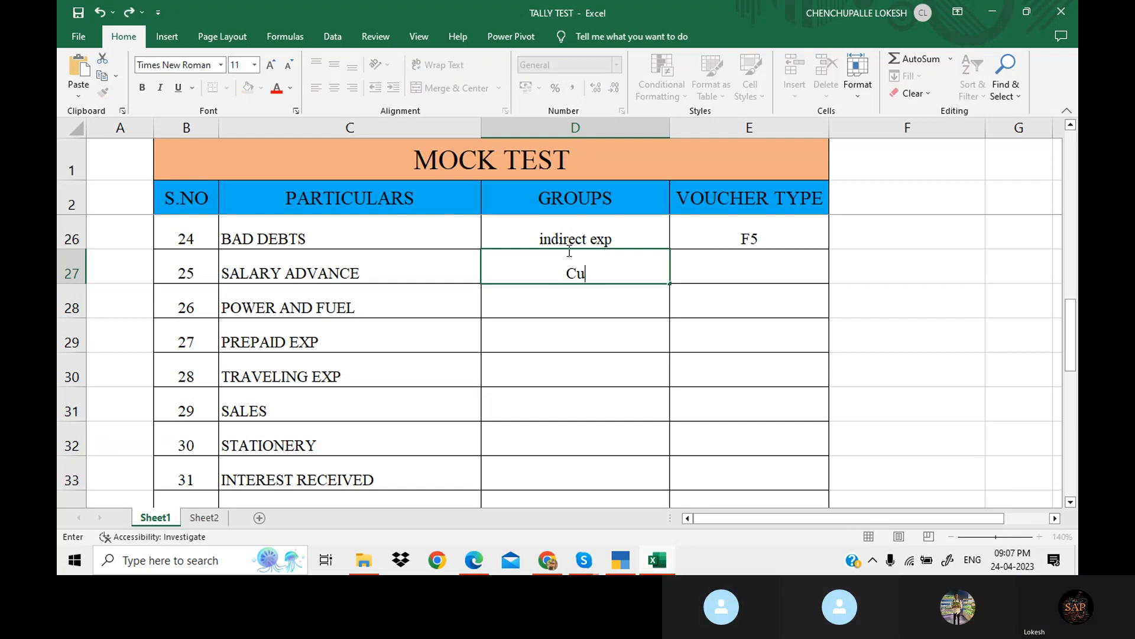
pyautogui.write('rrent Ase')
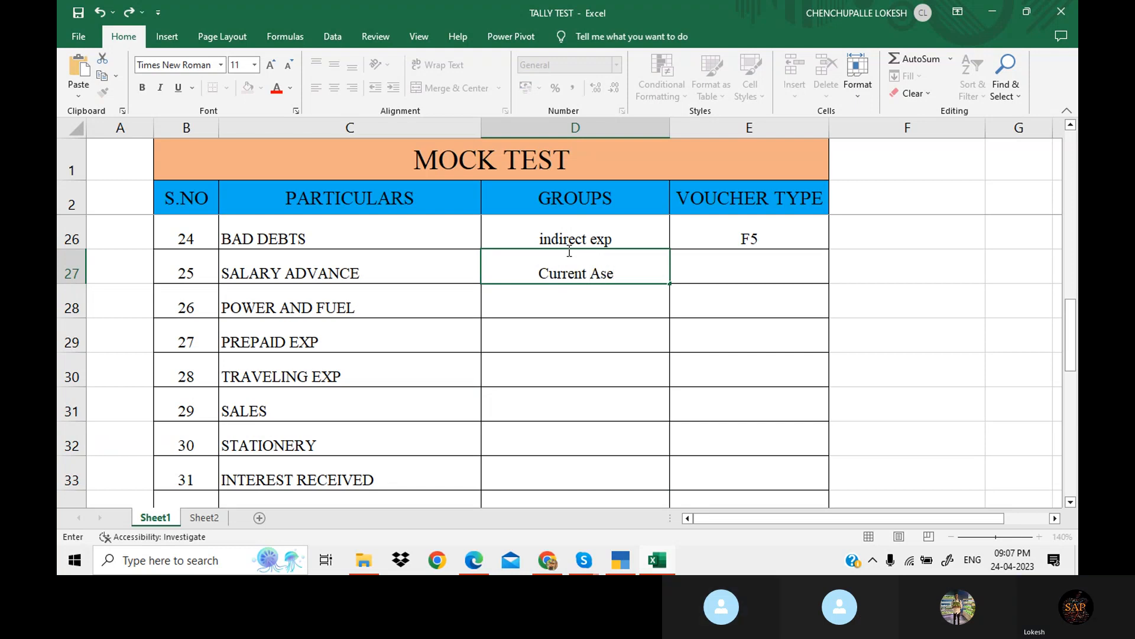
pyautogui.press('BackSpace')
pyautogui.write('set')
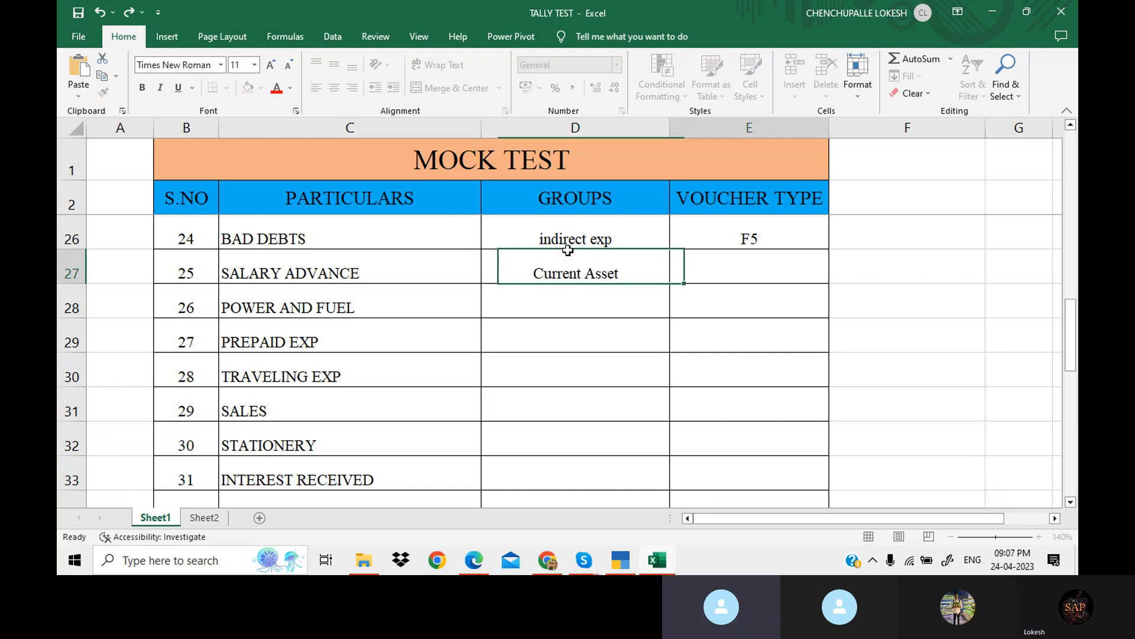
pyautogui.press('Tab')
pyautogui.write('F5')
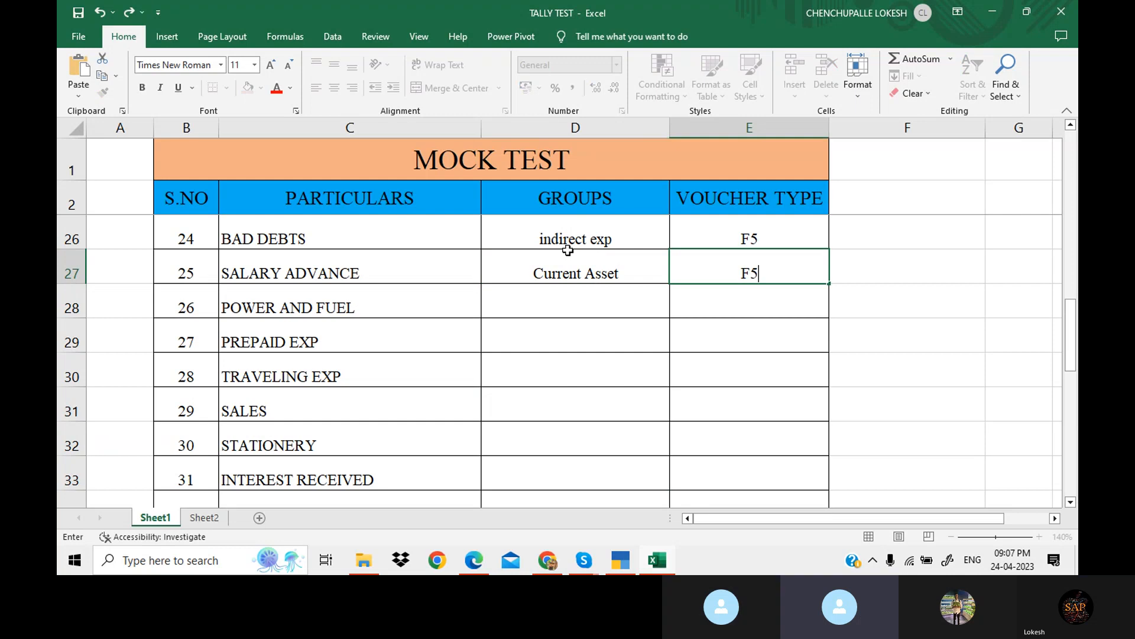
pyautogui.press('Return')
pyautogui.press('Left')
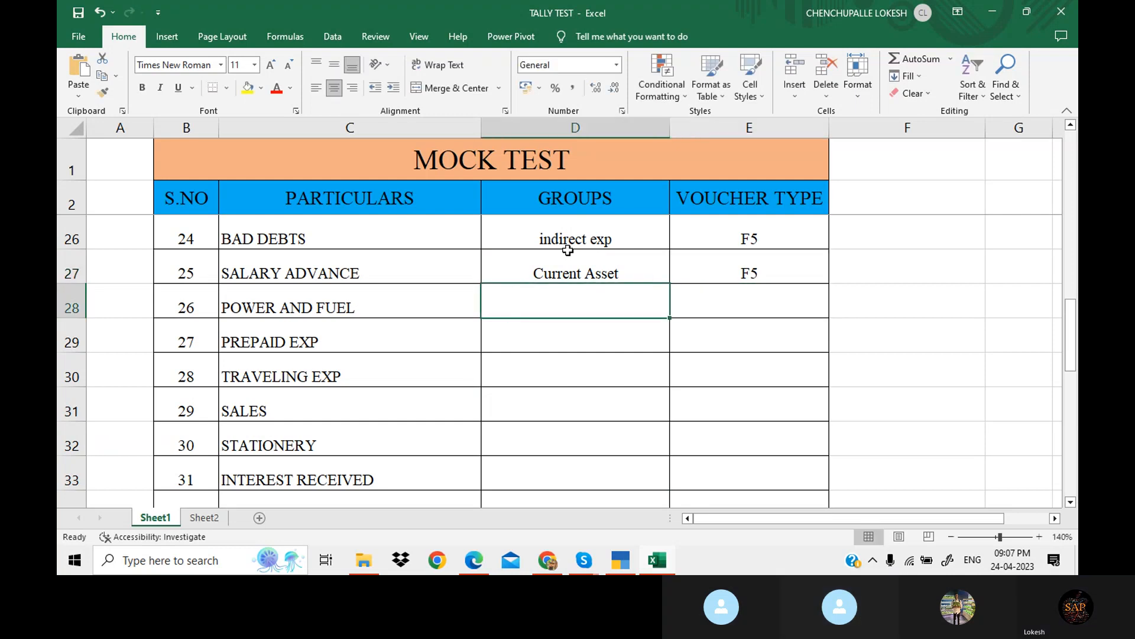
# Fill the POWER AND FUEL row with group "direct exp" and voucher type "F5".
pyautogui.write('direct exp')
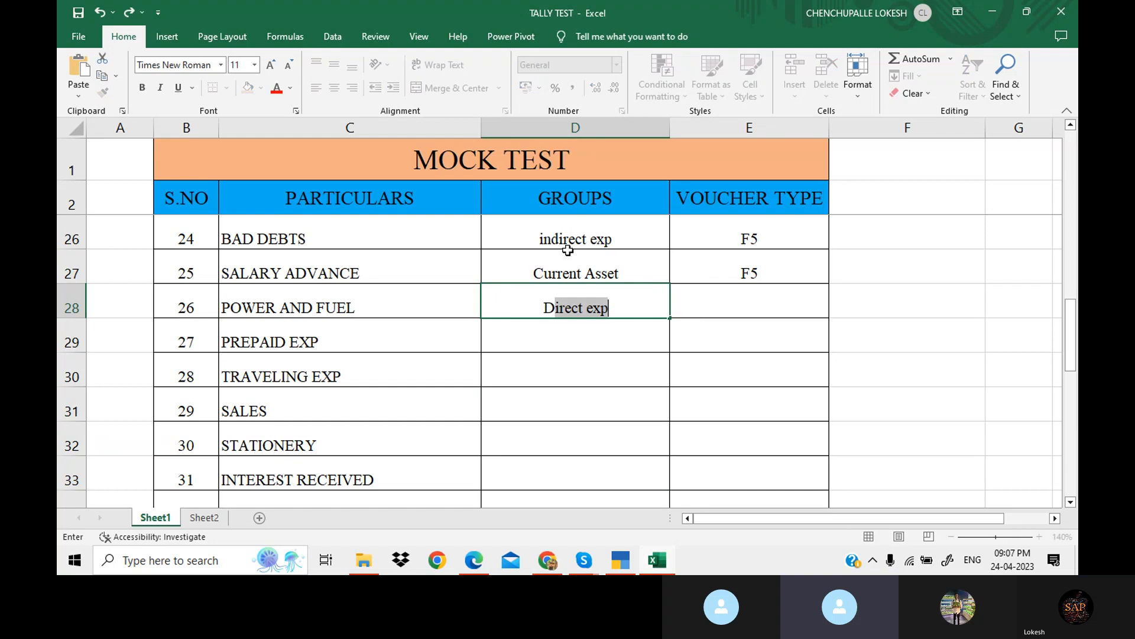
pyautogui.press('Tab')
pyautogui.write('f')
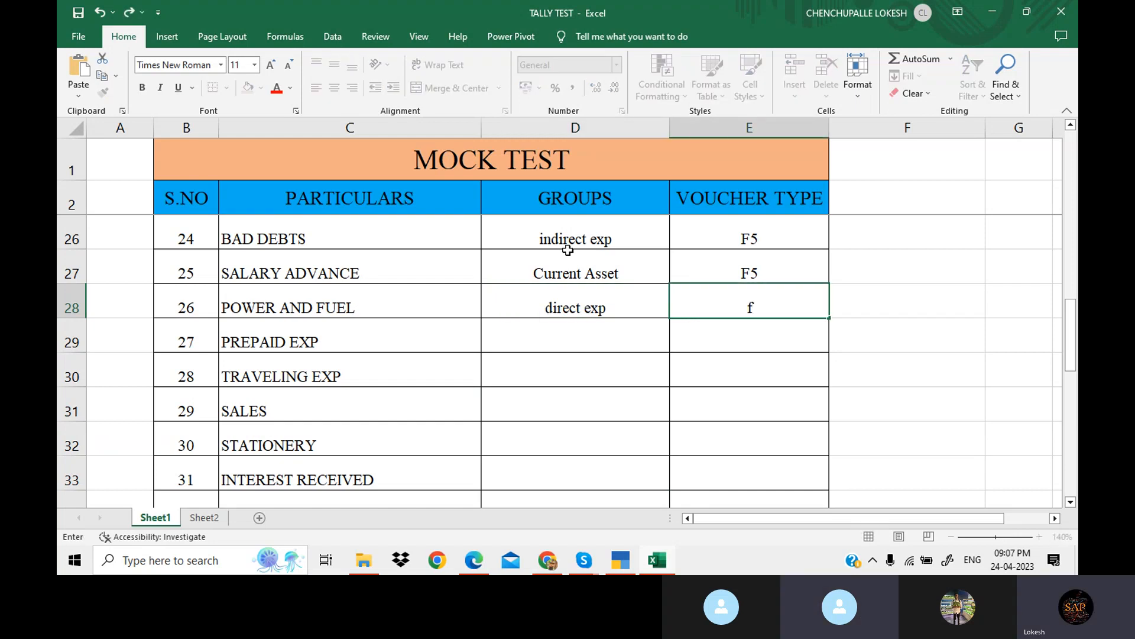
pyautogui.press('BackSpace')
pyautogui.write('F5')
pyautogui.press('Return')
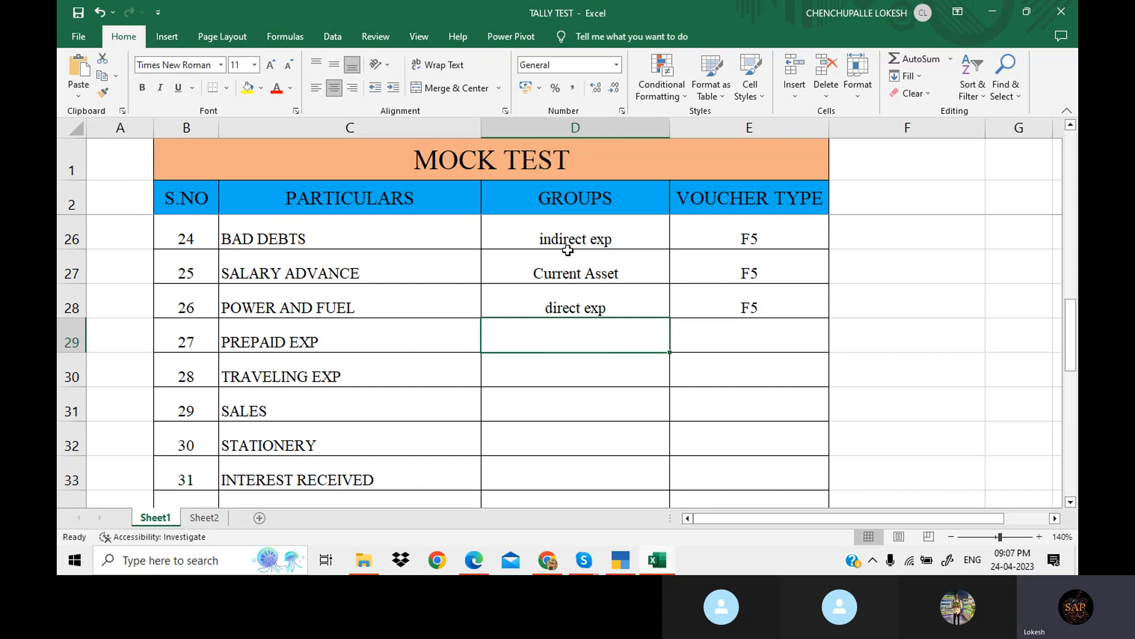
# Fill the PREPAID EXP row with group "Current Asset" and voucher type "F5".
pyautogui.write('c')
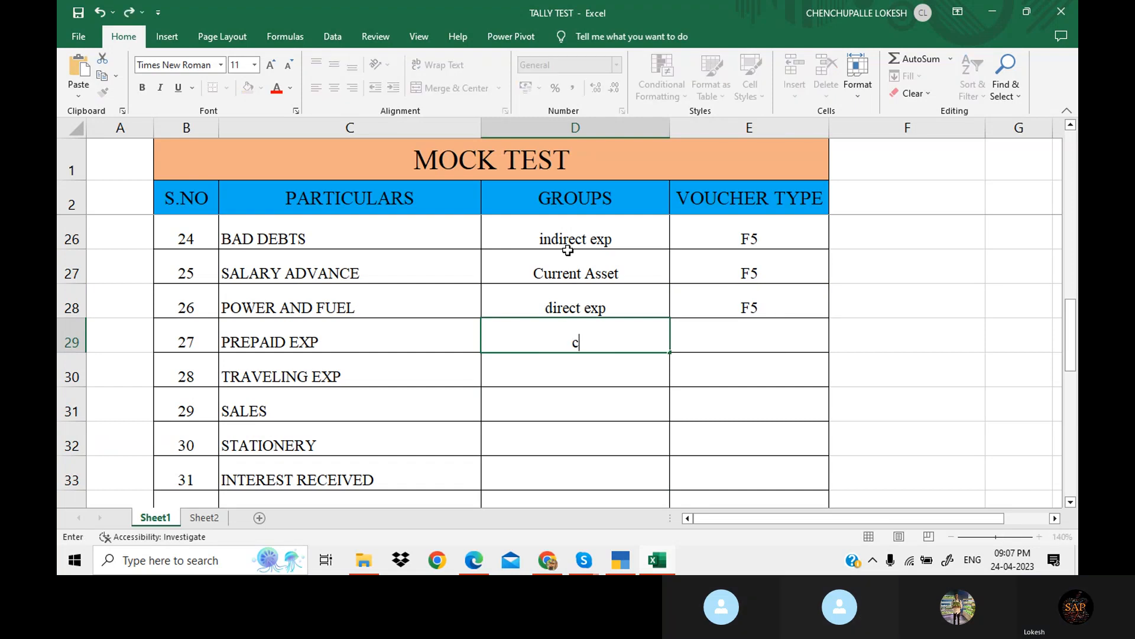
pyautogui.write('u')
pyautogui.press('Tab')
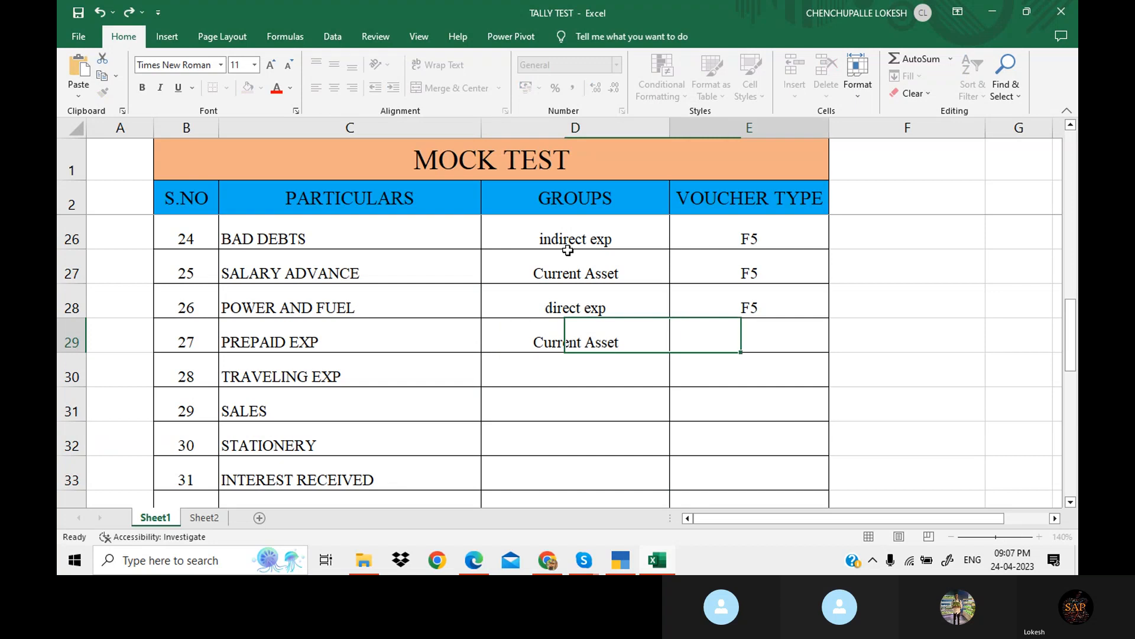
pyautogui.write('F5')
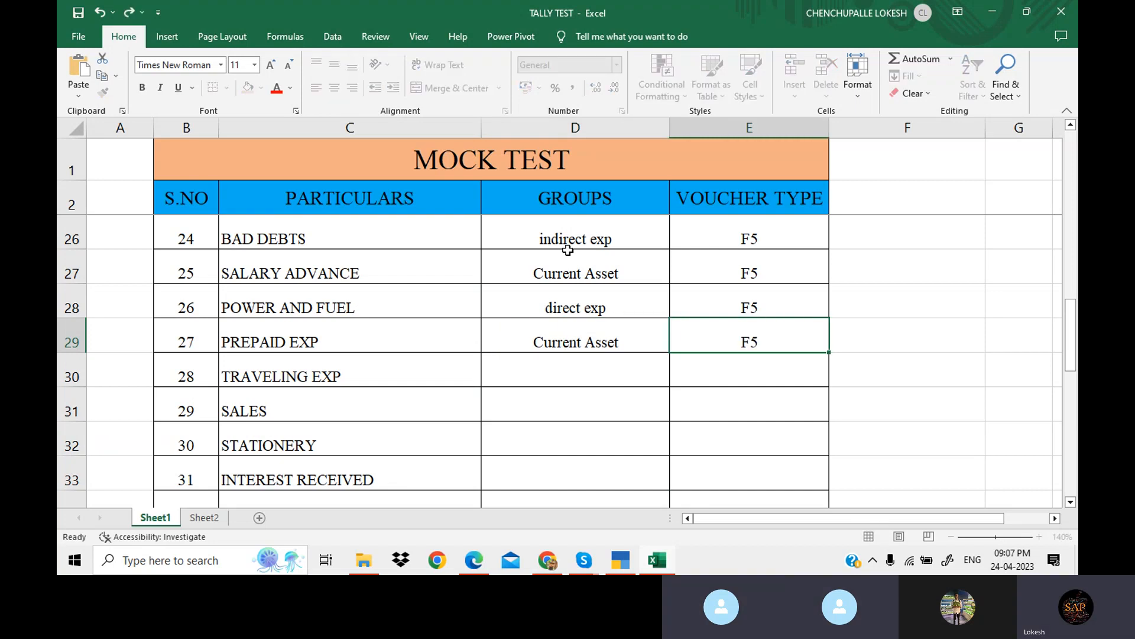
pyautogui.press('Return')
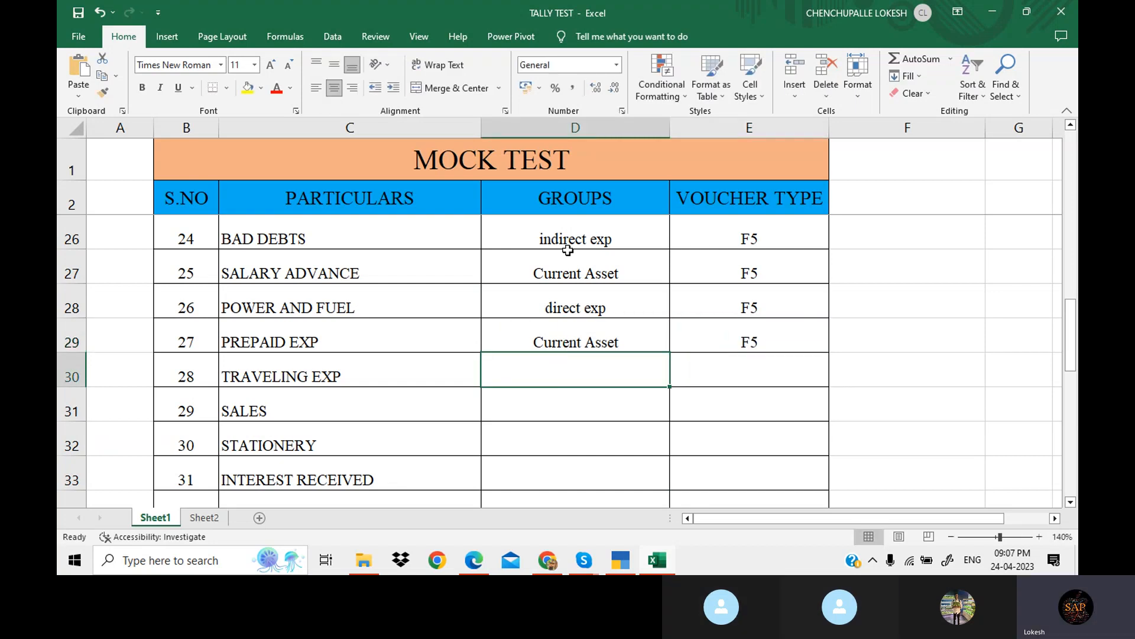
# Fill the TRAVELING EXP row with group "indirect exp" and voucher type "F5".
pyautogui.press('Down')
pyautogui.press('Down')
pyautogui.press('Down')
pyautogui.press('Down')
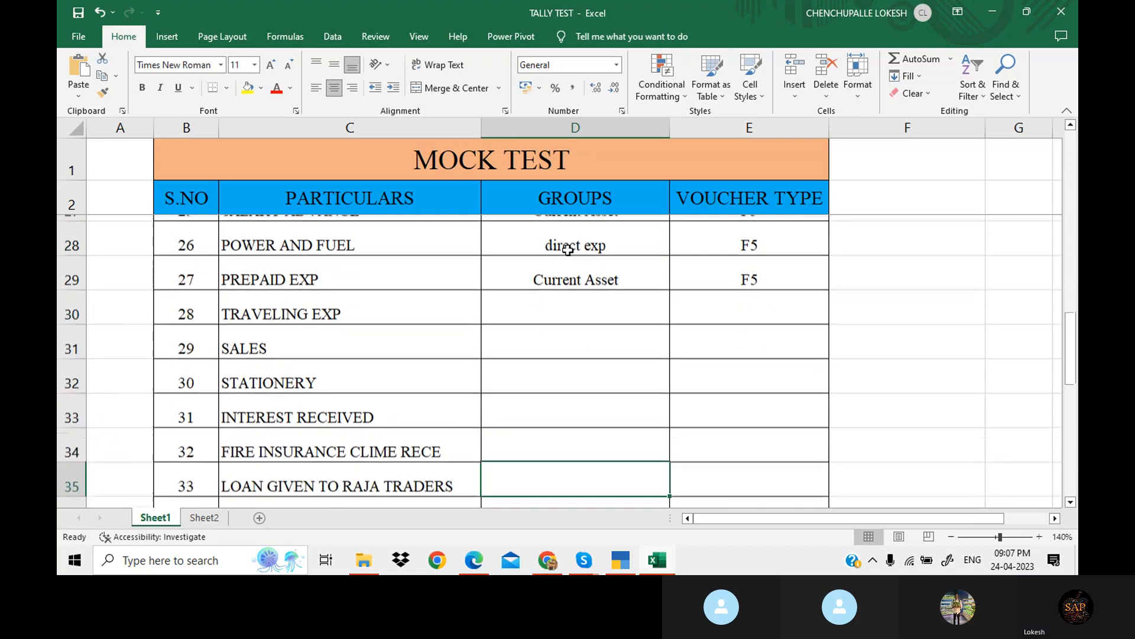
pyautogui.press('Up')
pyautogui.press('Up')
pyautogui.press('Up')
pyautogui.press('Up')
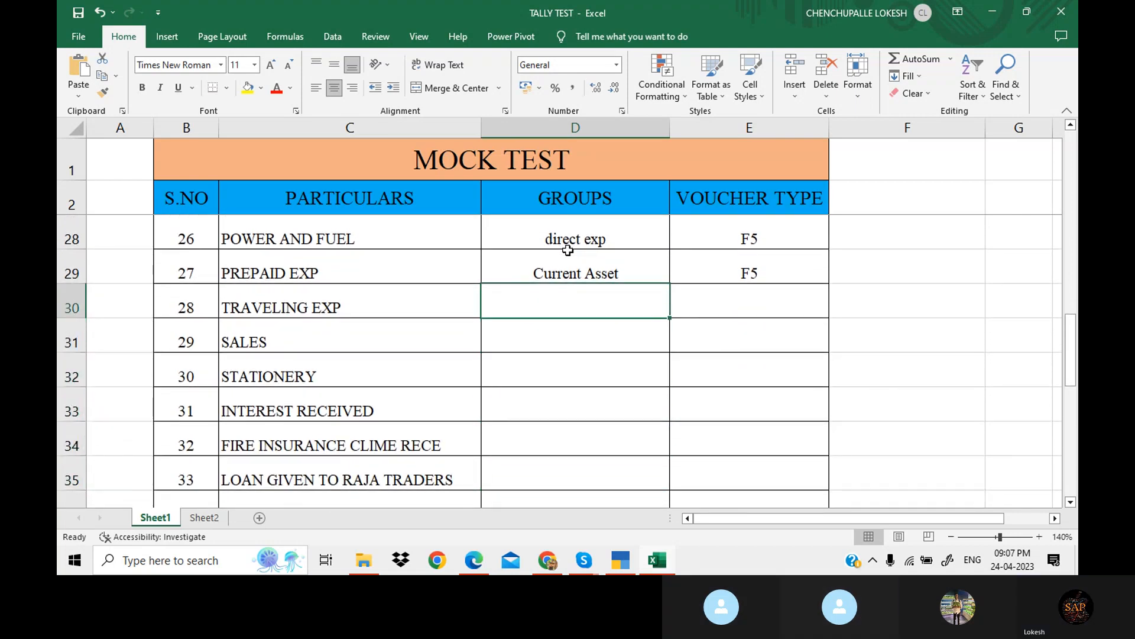
pyautogui.write('IN')
pyautogui.press('BackSpace')
pyautogui.press('BackSpace')
pyautogui.write('in')
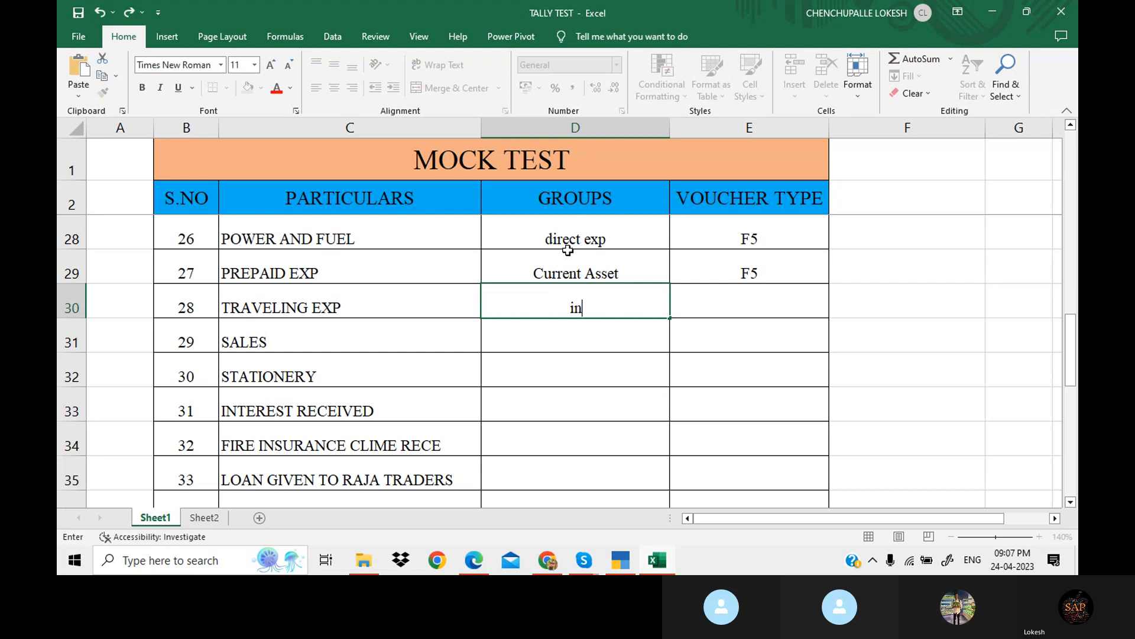
pyautogui.write('direct exp')
pyautogui.press('Tab')
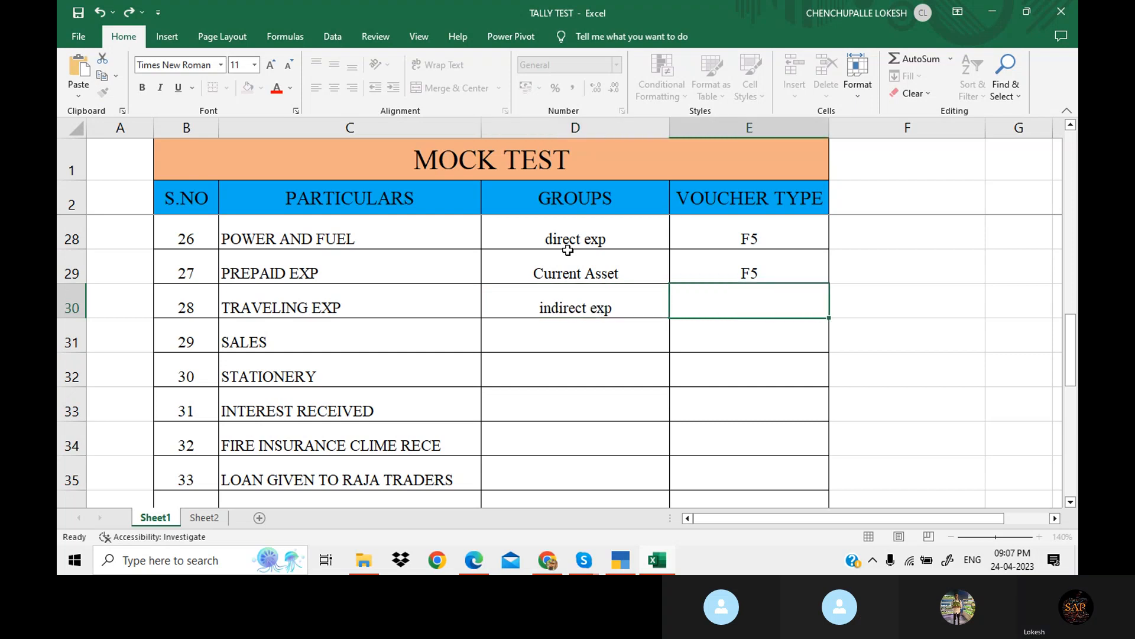
pyautogui.write('F5')
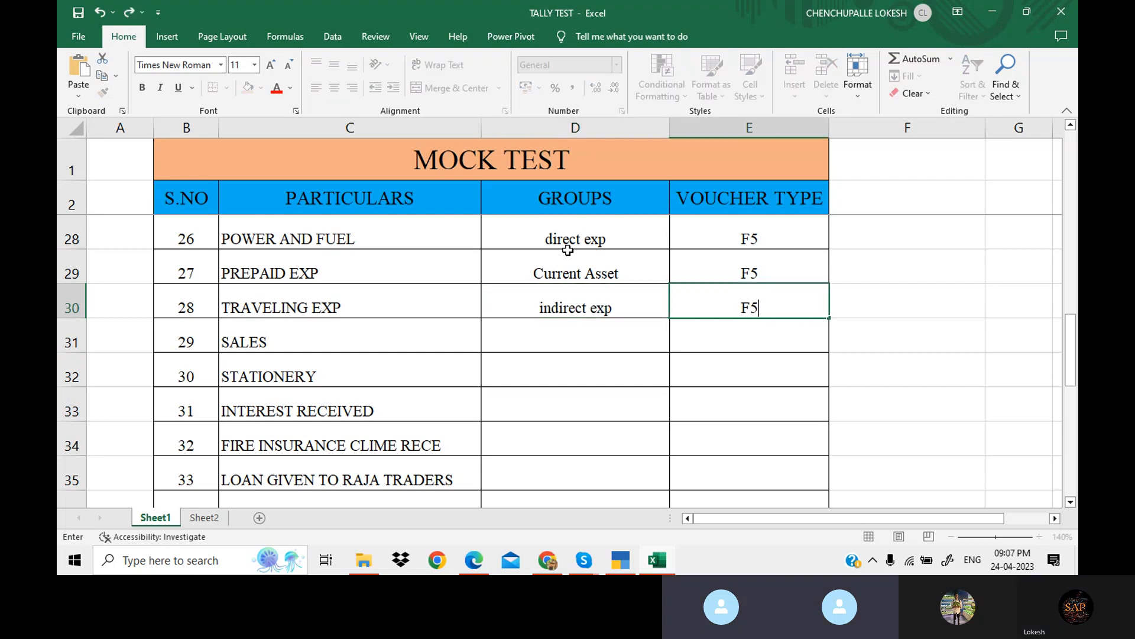
pyautogui.press('Down')
pyautogui.press('Left')
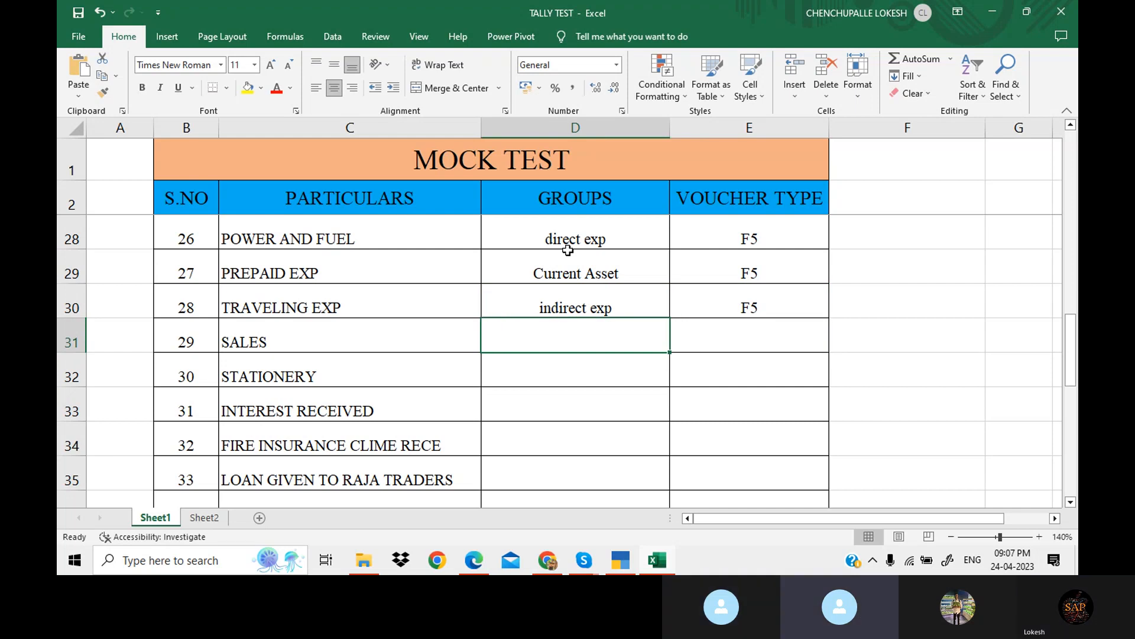
# Fill the SALES row with group "sales" and voucher type "F8".
pyautogui.write('sales')
pyautogui.press('Right')
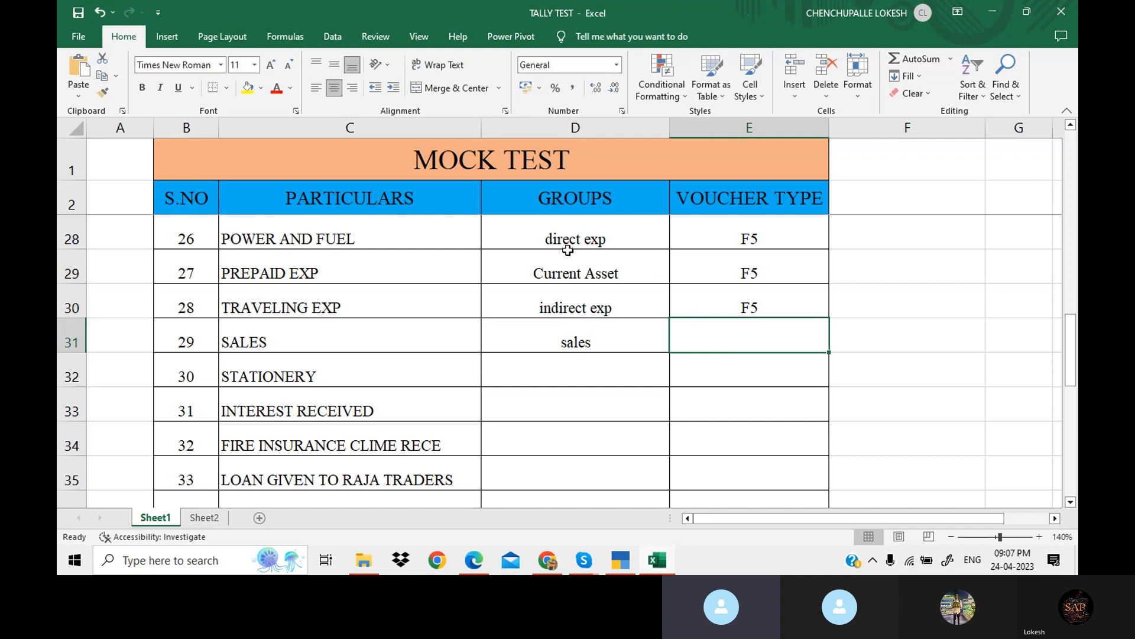
pyautogui.write('d')
pyautogui.press('BackSpace')
pyautogui.write('f8')
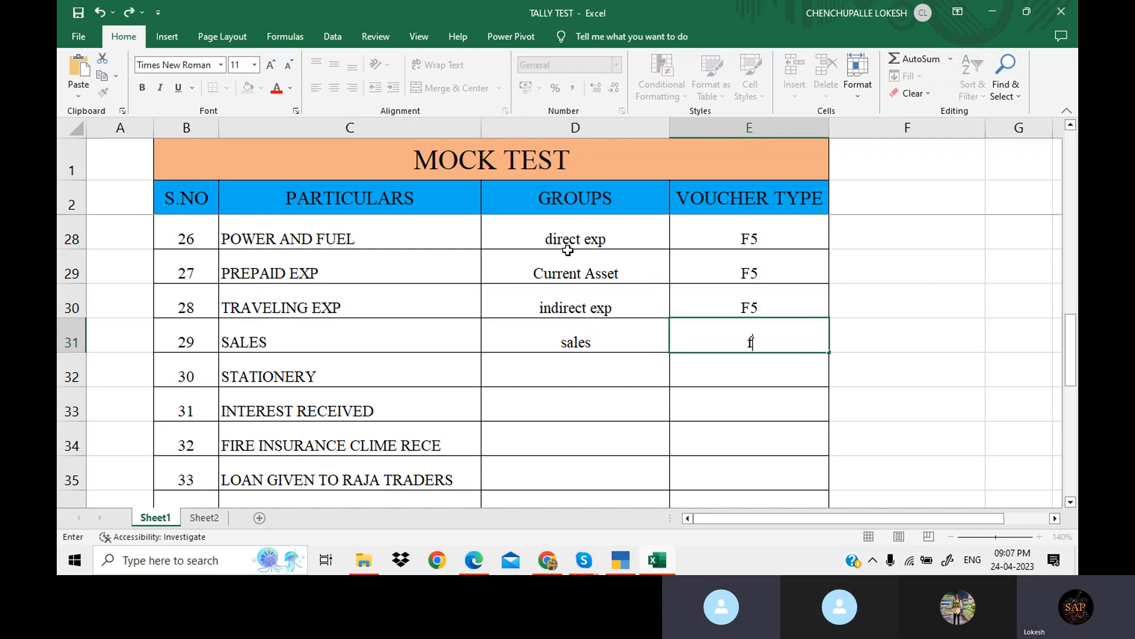
pyautogui.press('BackSpace')
pyautogui.press('BackSpace')
pyautogui.write('F8')
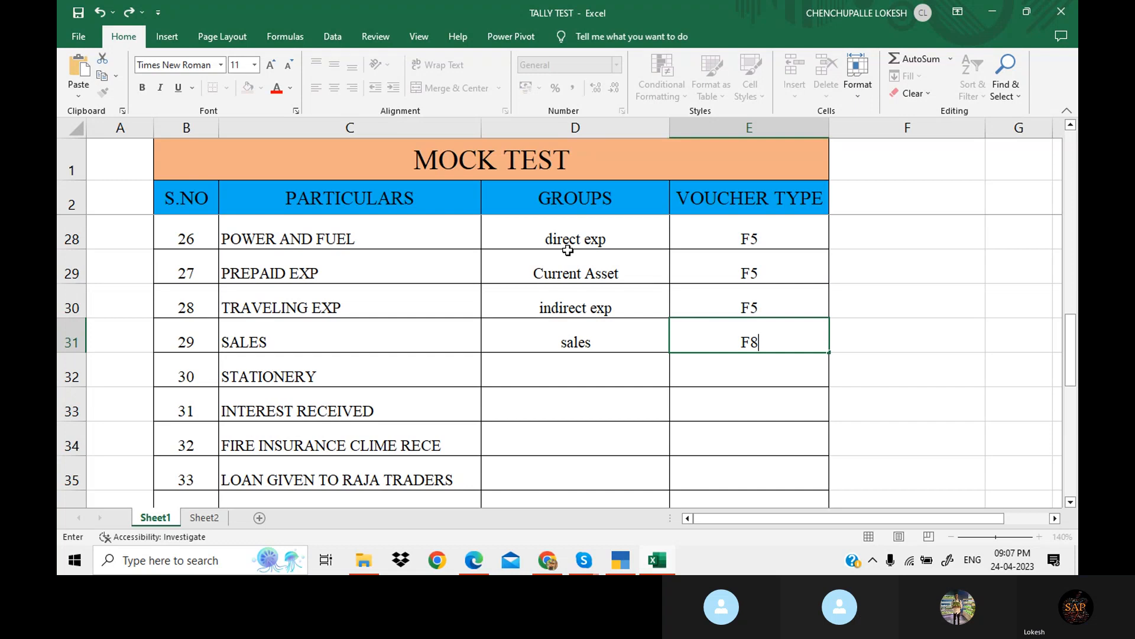
pyautogui.press('Return')
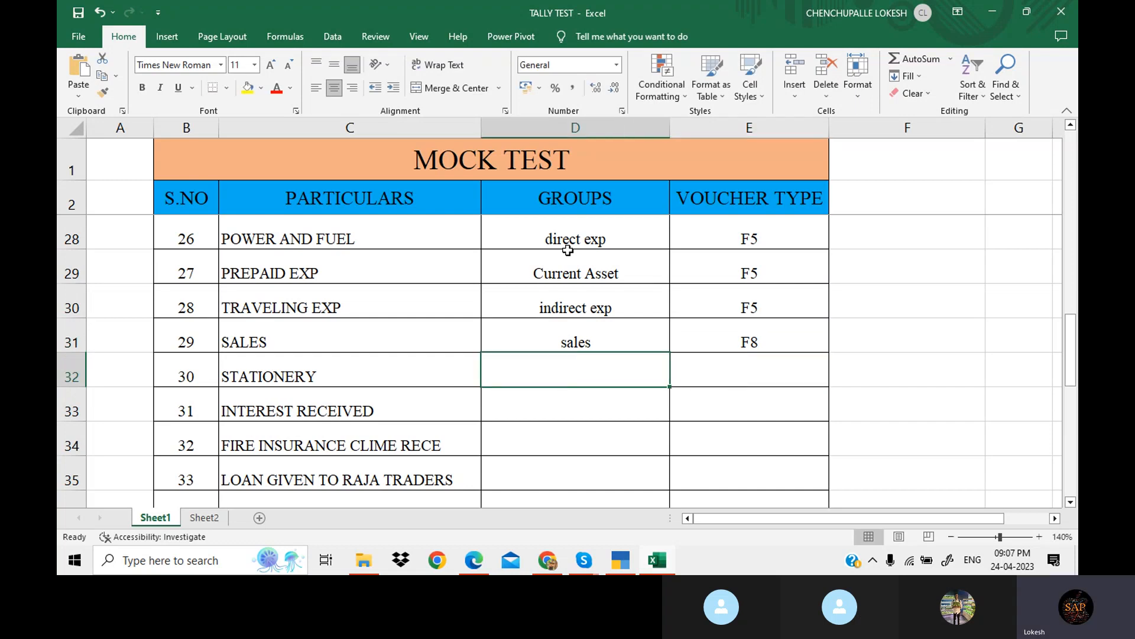
# Fill the STATIONERY row with group "indirect exp" and voucher type "F5".
pyautogui.write('indire')
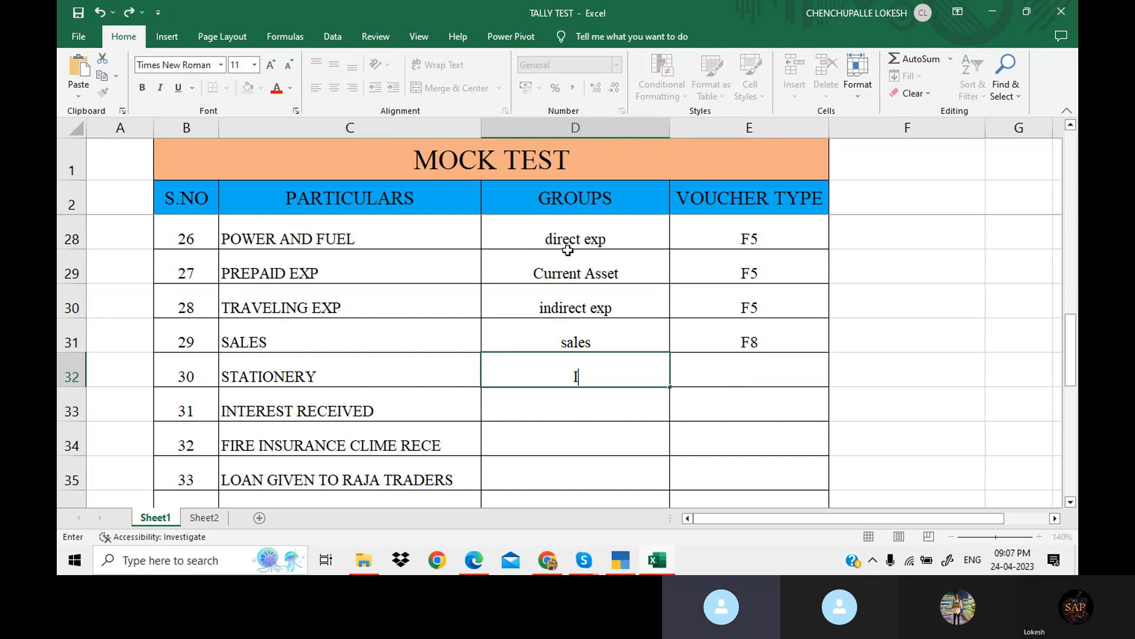
pyautogui.write('c')
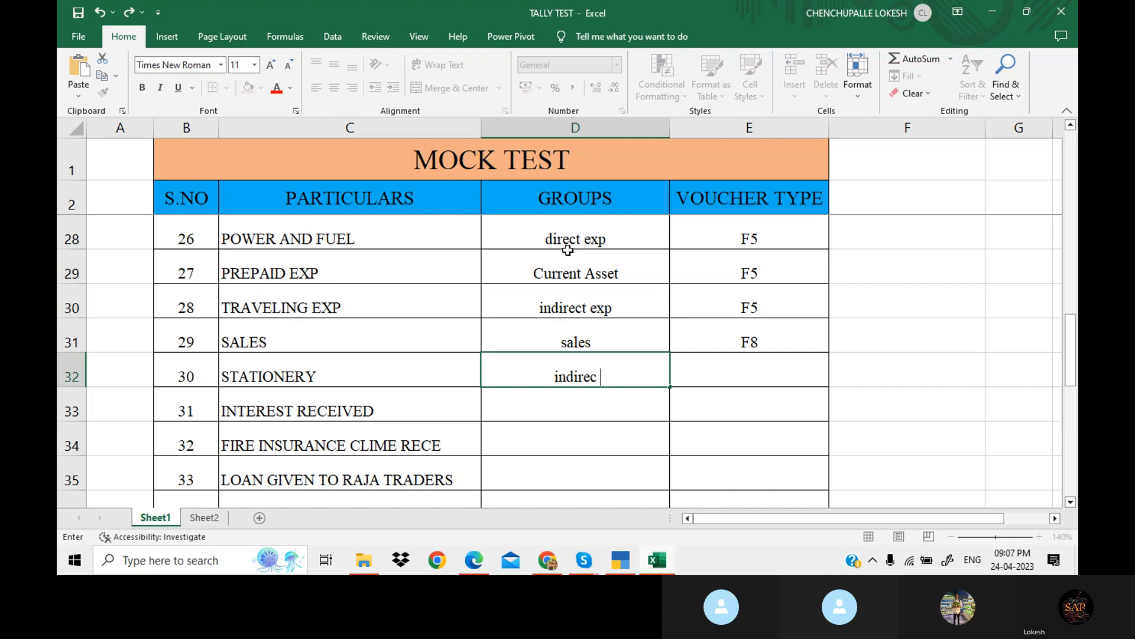
pyautogui.write(' d')
pyautogui.press('BackSpace')
pyautogui.press('BackSpace')
pyautogui.write('t exp')
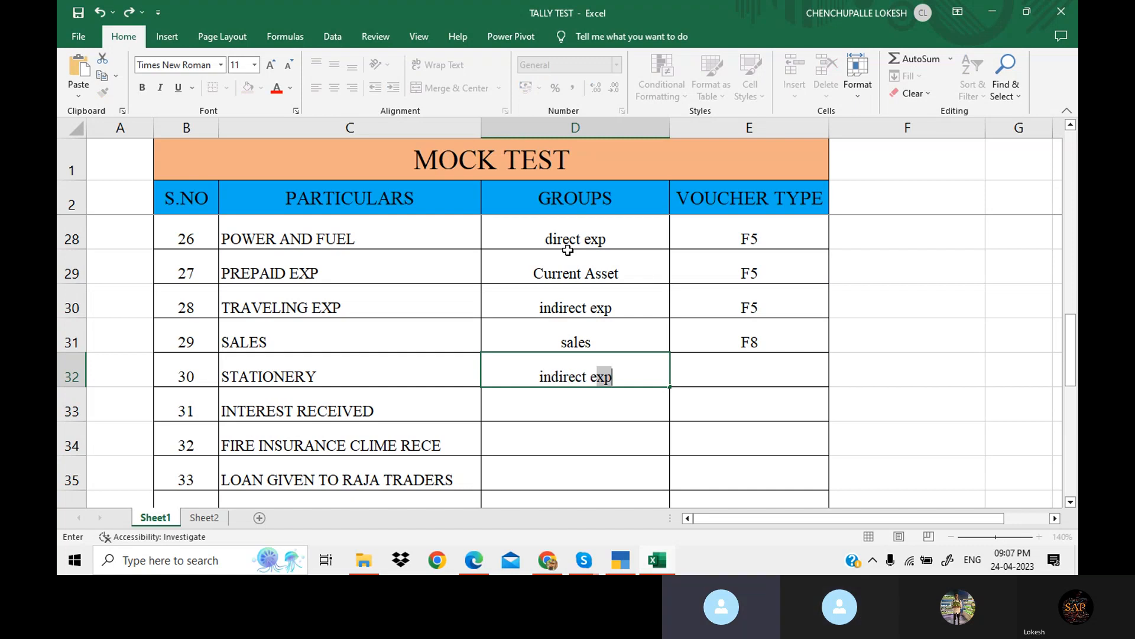
pyautogui.press('Tab')
pyautogui.write('D')
pyautogui.press('BackSpace')
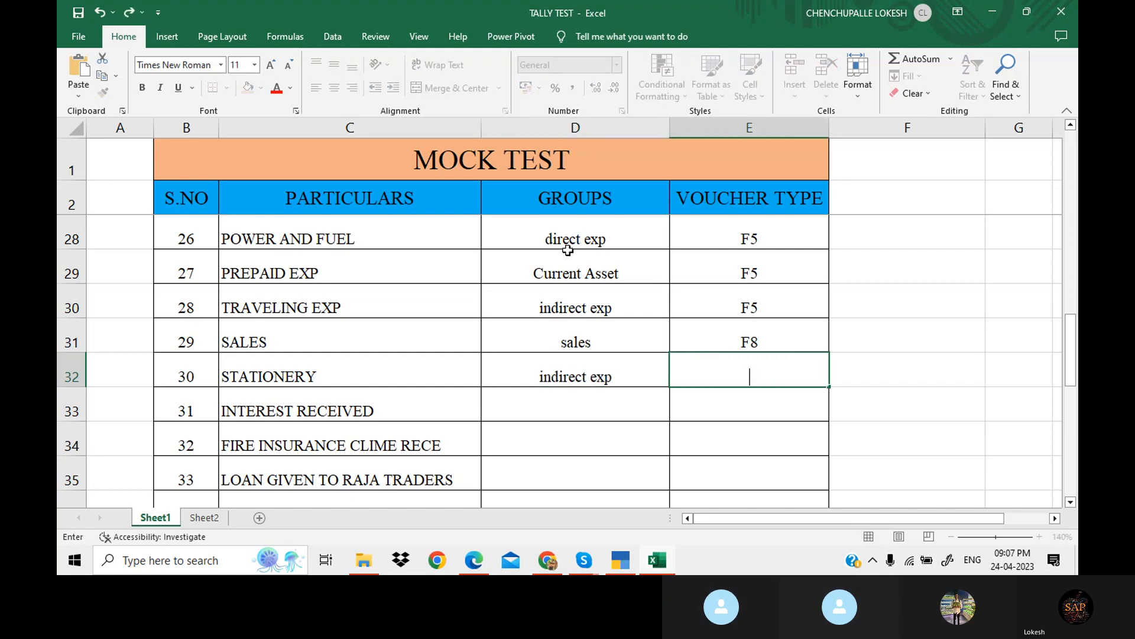
pyautogui.write('F5')
pyautogui.press('Return')
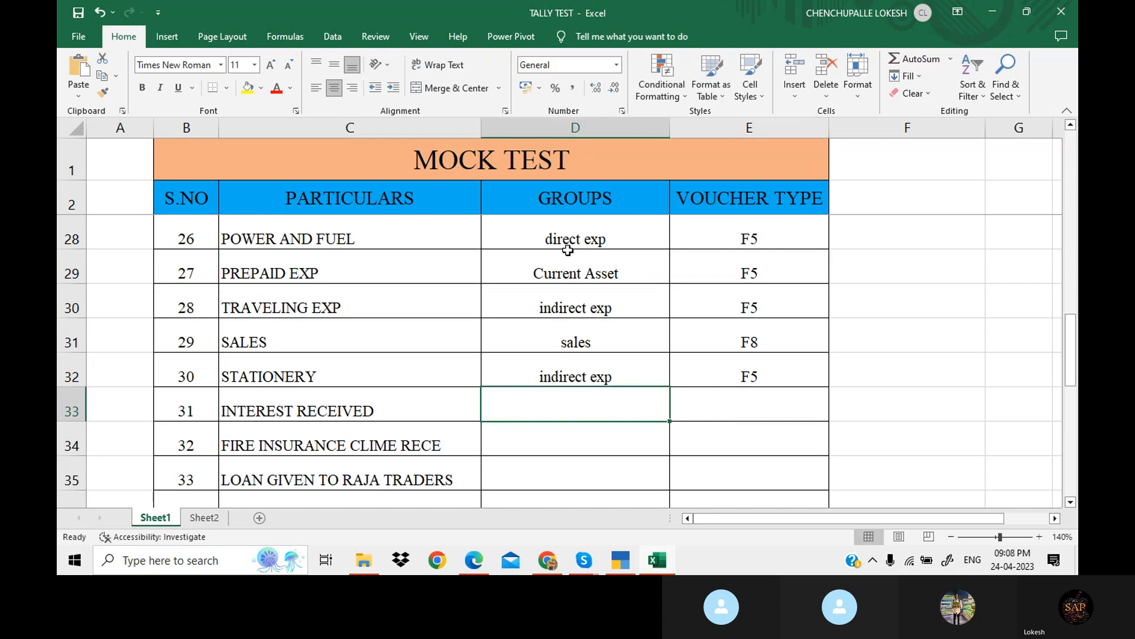
# Change the particular INTEREST RECEIVED in row 31 of the test to "Commission RECEIVED".
pyautogui.press('Down')
pyautogui.press('Down')
pyautogui.press('Down')
pyautogui.press('Down')
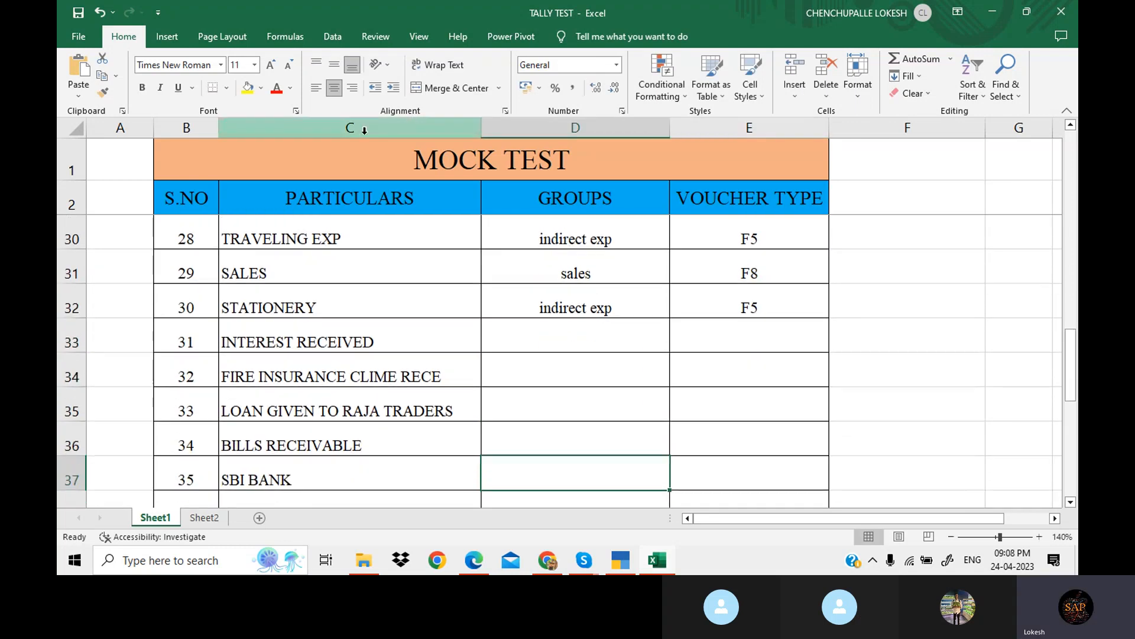
pyautogui.doubleClick(287, 341)
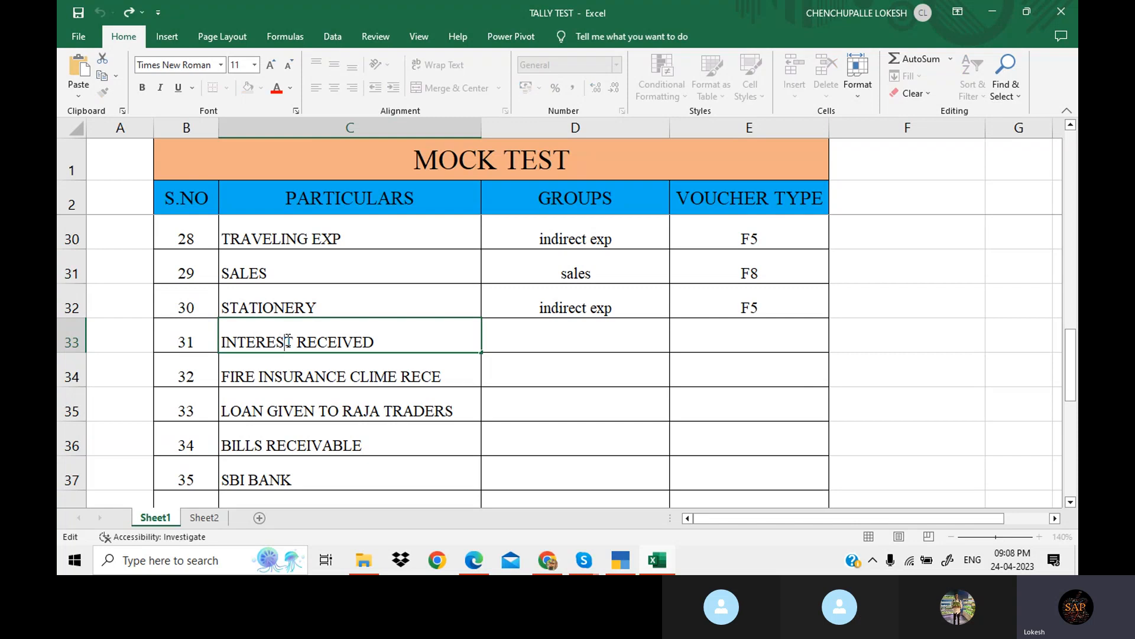
pyautogui.press('Delete')
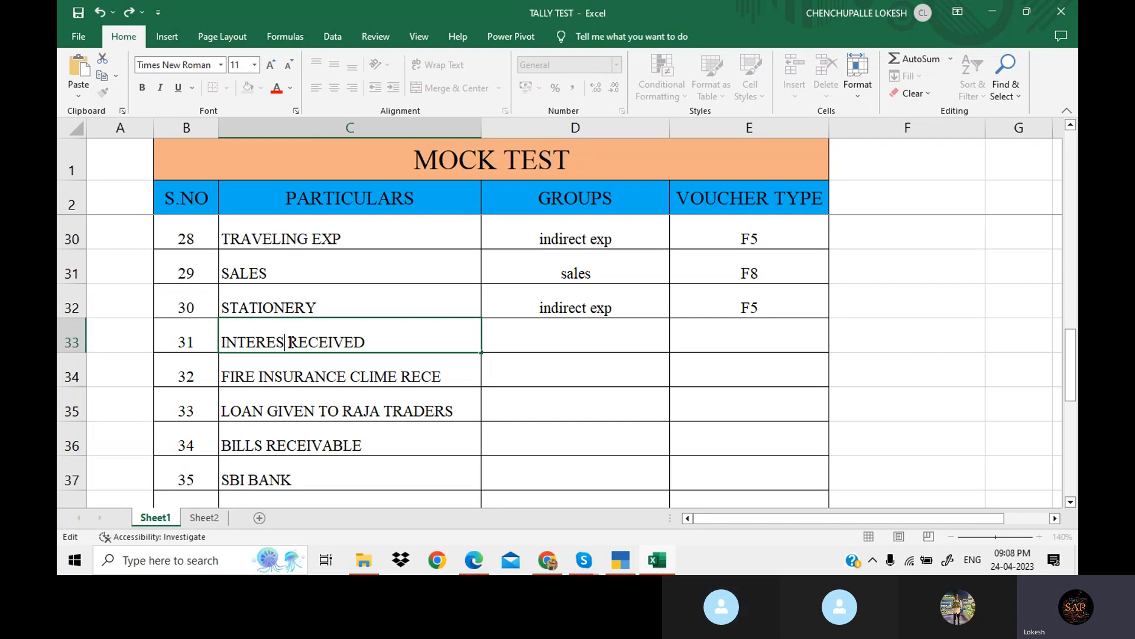
pyautogui.press('BackSpace')
pyautogui.press('BackSpace')
pyautogui.press('BackSpace')
pyautogui.press('BackSpace')
pyautogui.press('BackSpace')
pyautogui.press('BackSpace')
pyautogui.press('BackSpace')
pyautogui.write('c')
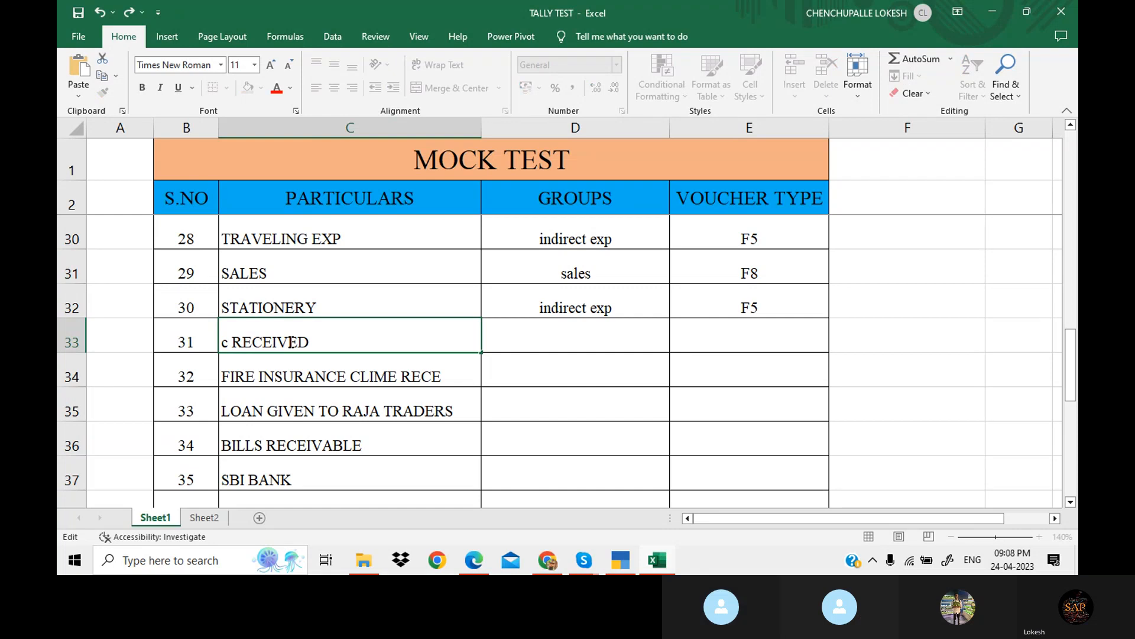
pyautogui.write('ommission')
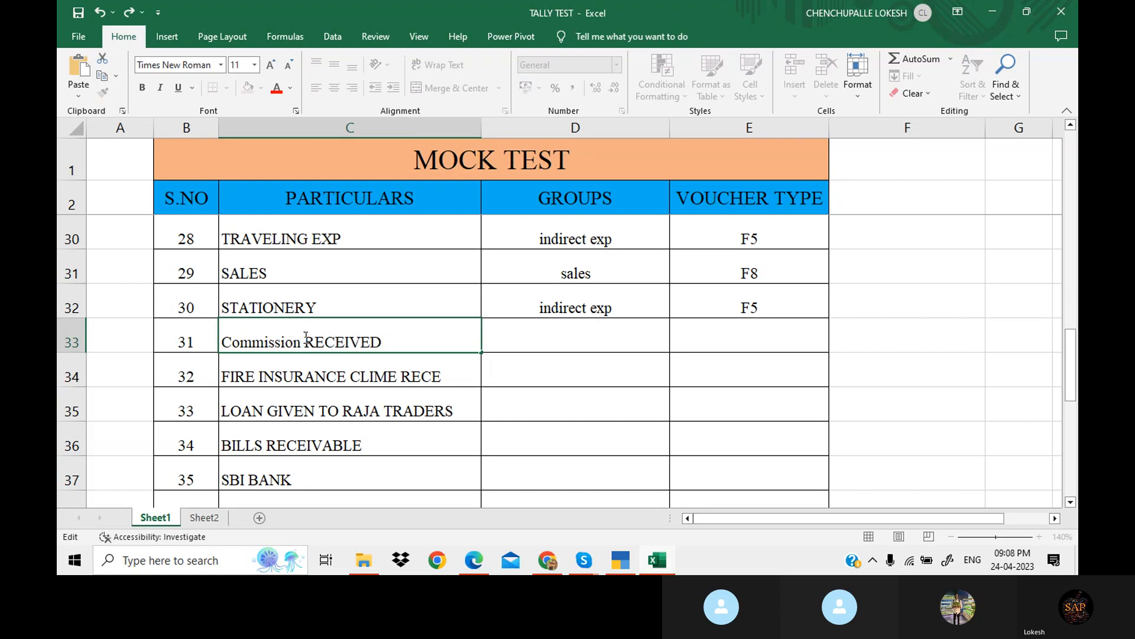
# Fill the Commission RECEIVED row with group "indirect income" and voucher type "F6".
pyautogui.click(566, 329)
pyautogui.write('indirect e')
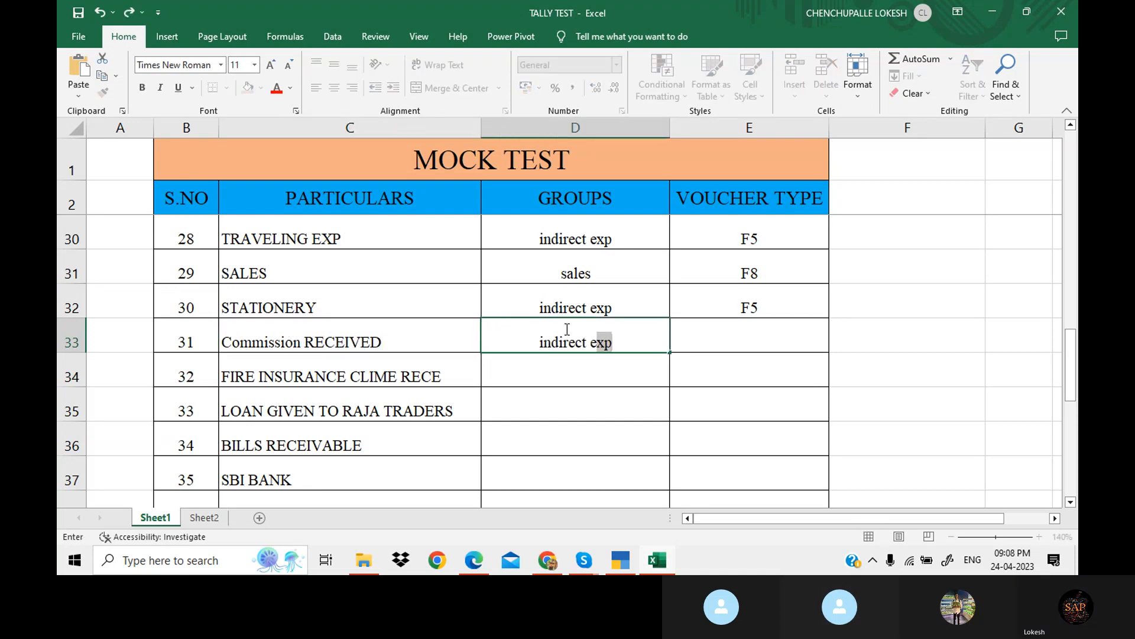
pyautogui.press('BackSpace')
pyautogui.press('BackSpace')
pyautogui.press('BackSpace')
pyautogui.write('in')
pyautogui.hotkey('ctrl', 'Return')
pyautogui.press('Right')
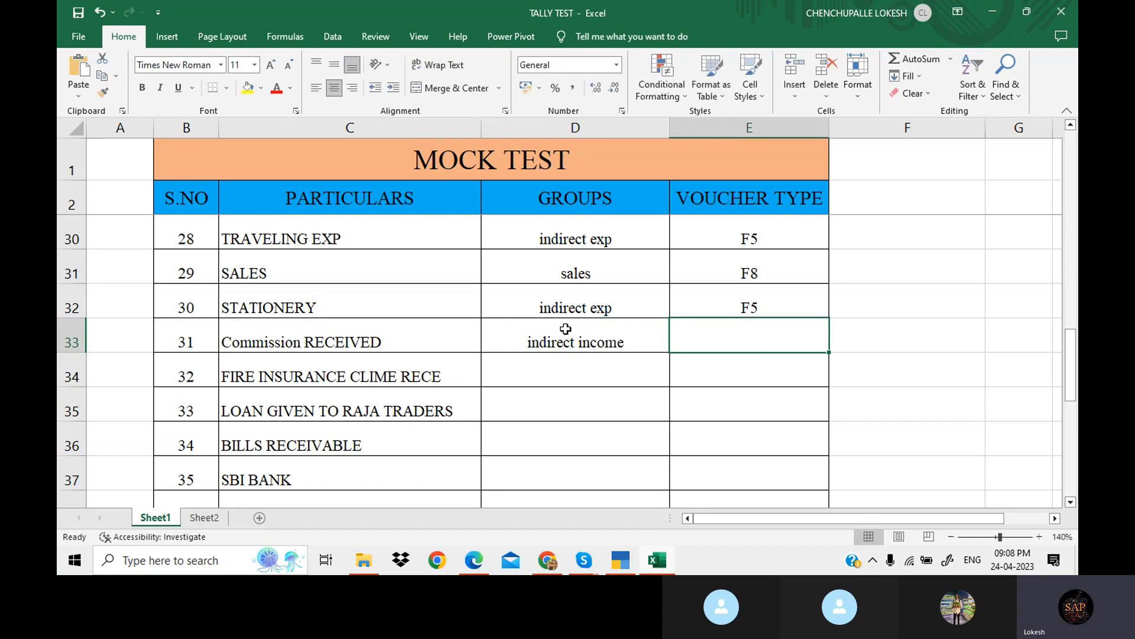
pyautogui.write('D')
pyautogui.press('BackSpace')
pyautogui.write('F')
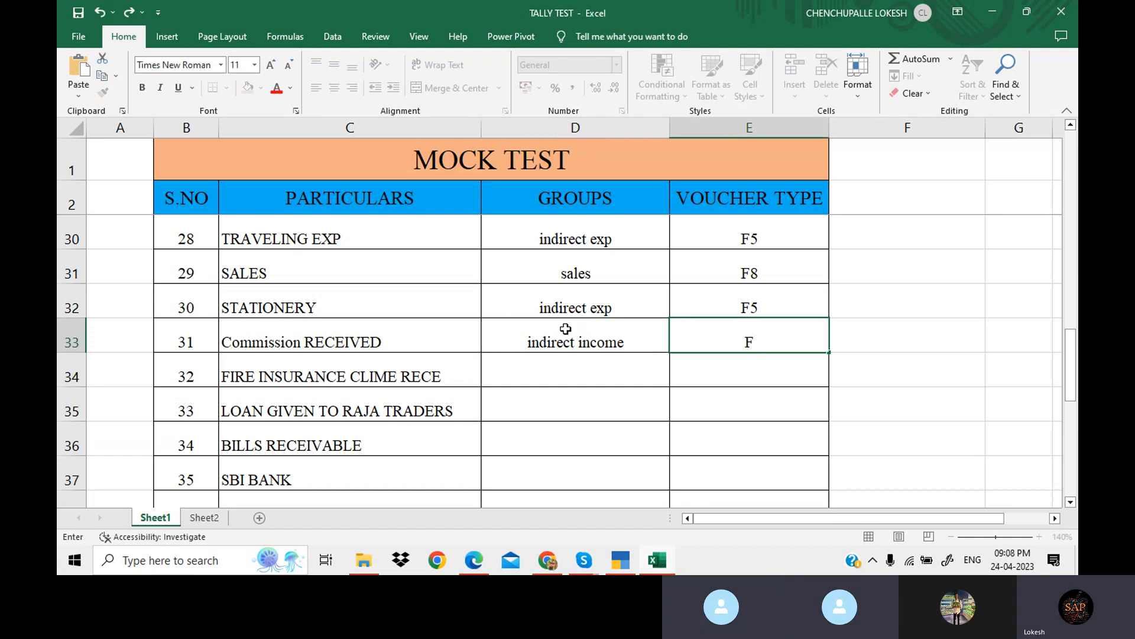
pyautogui.write('6')
pyautogui.press('Return')
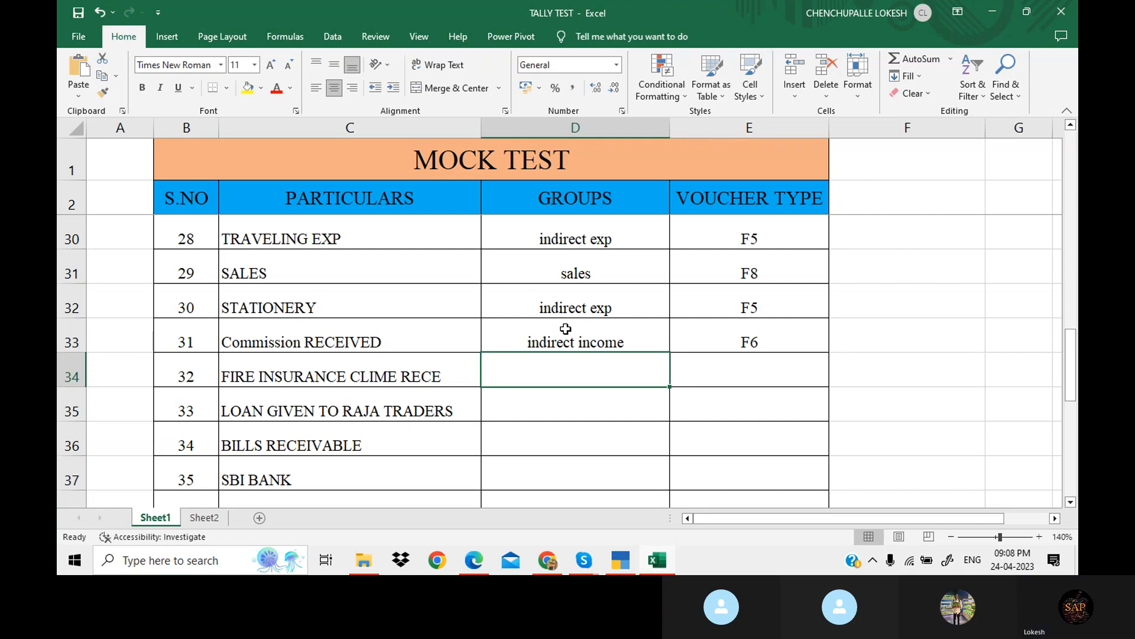
# Fill the FIRE INSURANCE CLIME RECE row with group "direct income" and voucher type "F6".
pyautogui.write('DIRE')
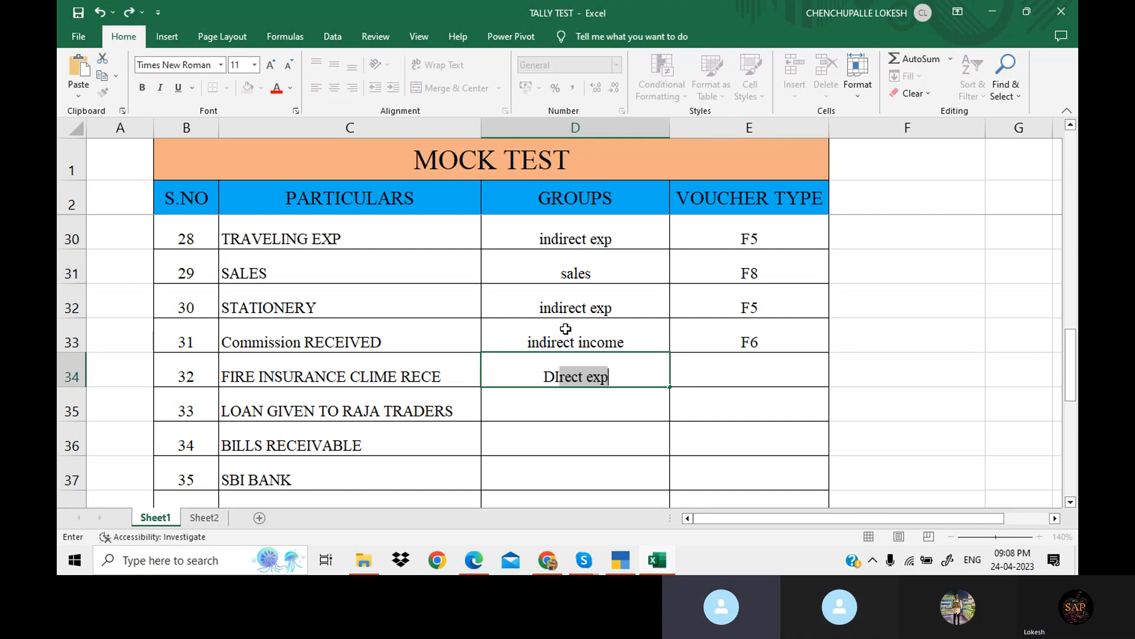
pyautogui.press('BackSpace')
pyautogui.press('BackSpace')
pyautogui.press('BackSpace')
pyautogui.press('BackSpace')
pyautogui.press('BackSpace')
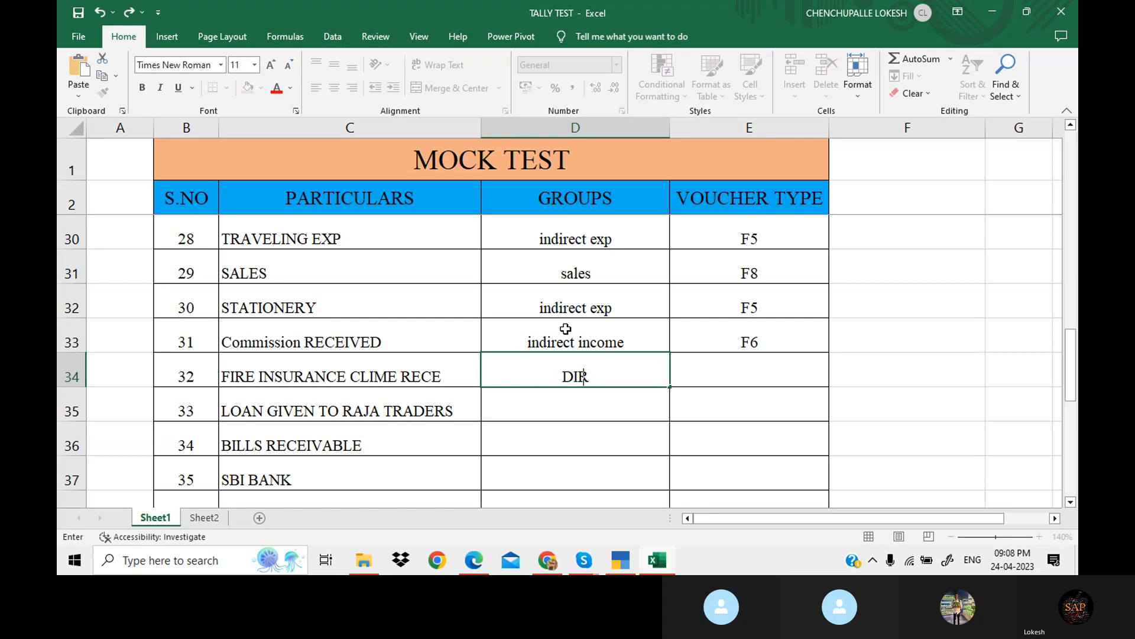
pyautogui.write('di')
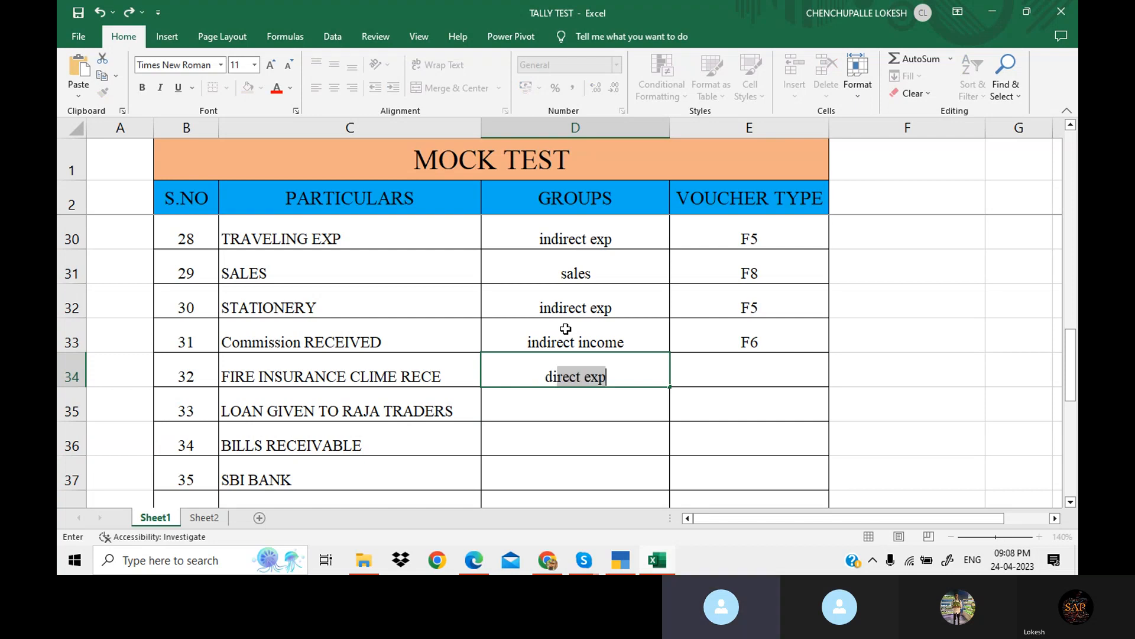
pyautogui.write('rect income')
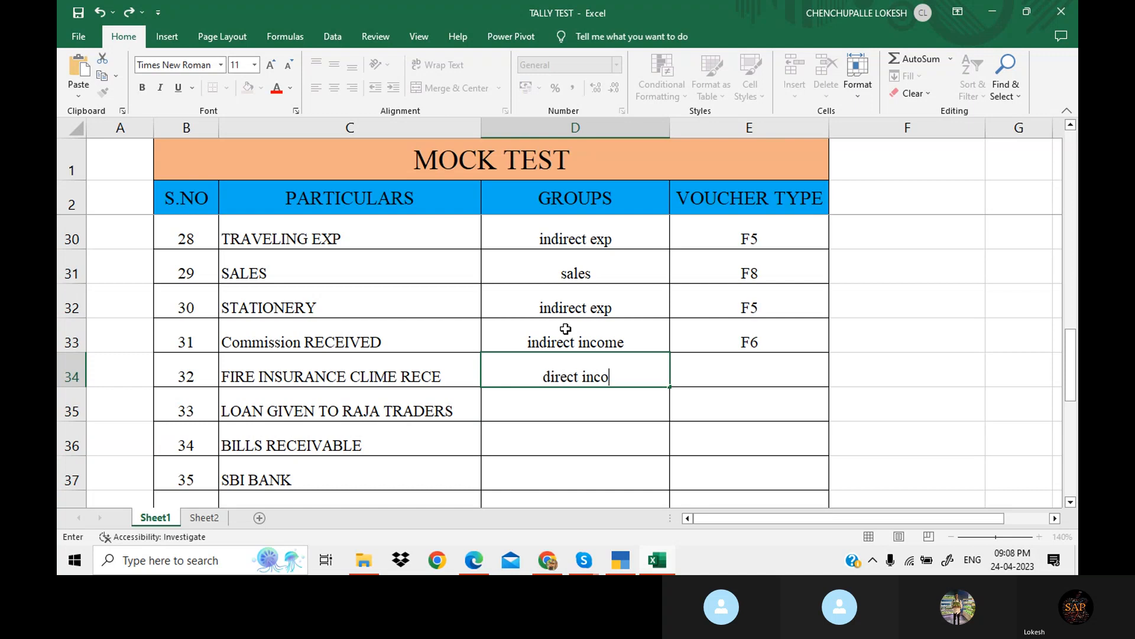
pyautogui.press('Tab')
pyautogui.write('D')
pyautogui.press('BackSpace')
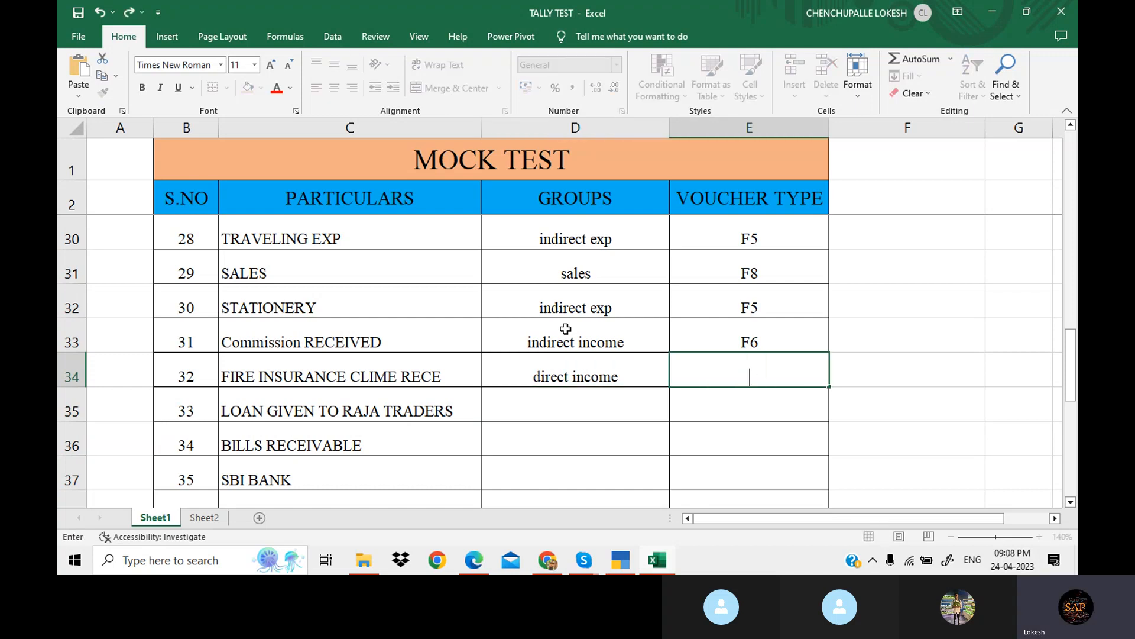
pyautogui.write('F')
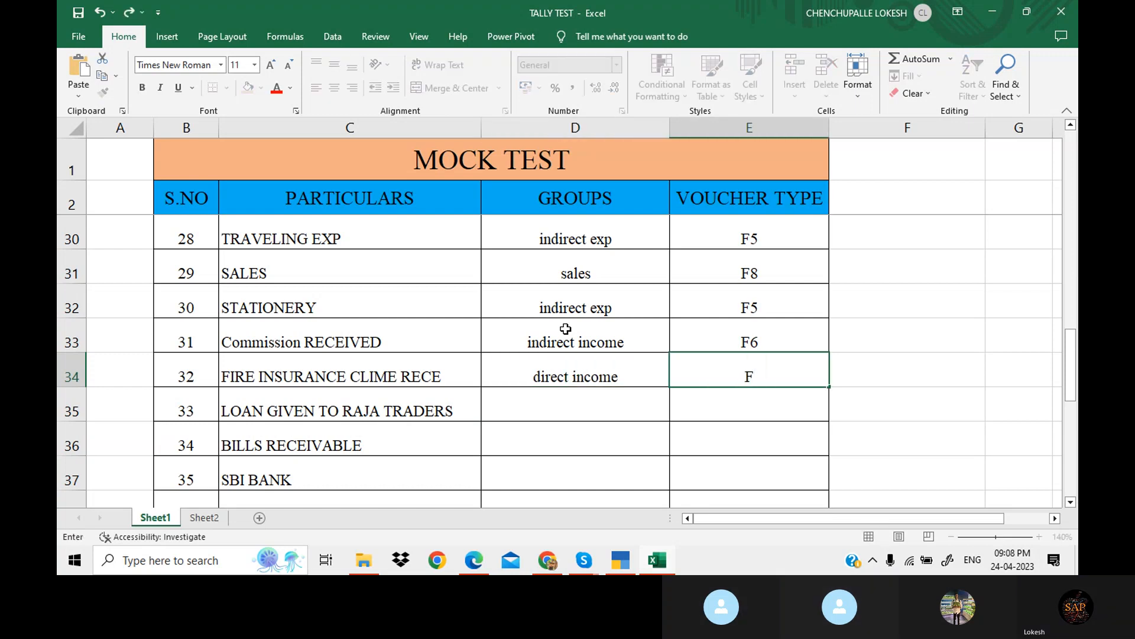
pyautogui.write('6')
pyautogui.press('Return')
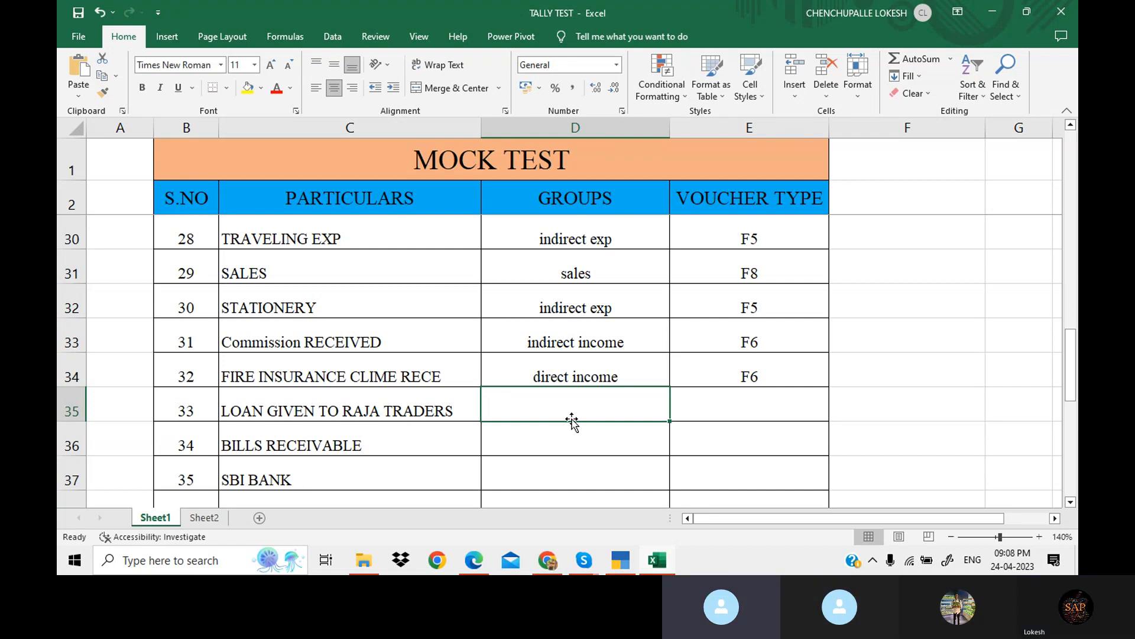
# Fill the LOAN GIVEN TO RAJA TRADERS row with group "Loans & Advances" and voucher type "F5".
pyautogui.write('Loan')
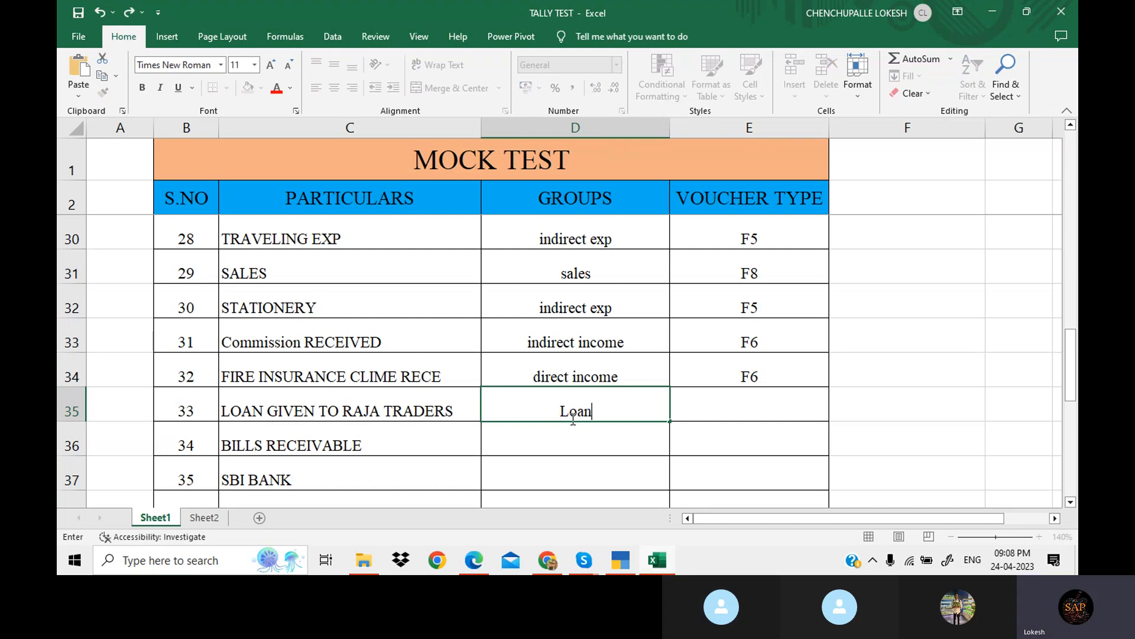
pyautogui.write('s')
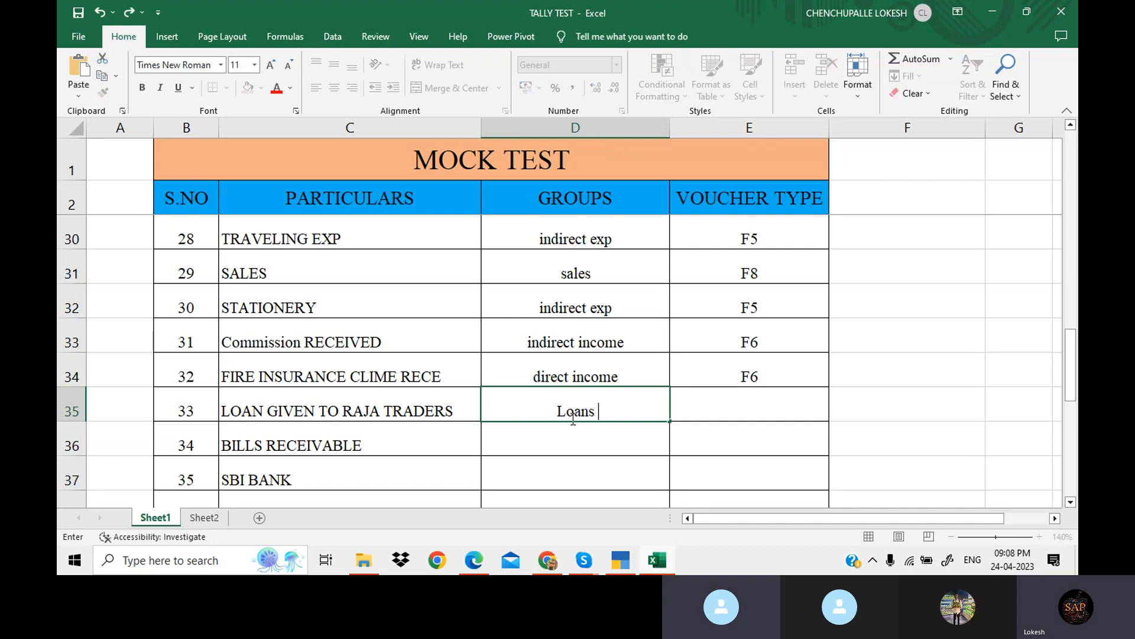
pyautogui.write(' & Advan')
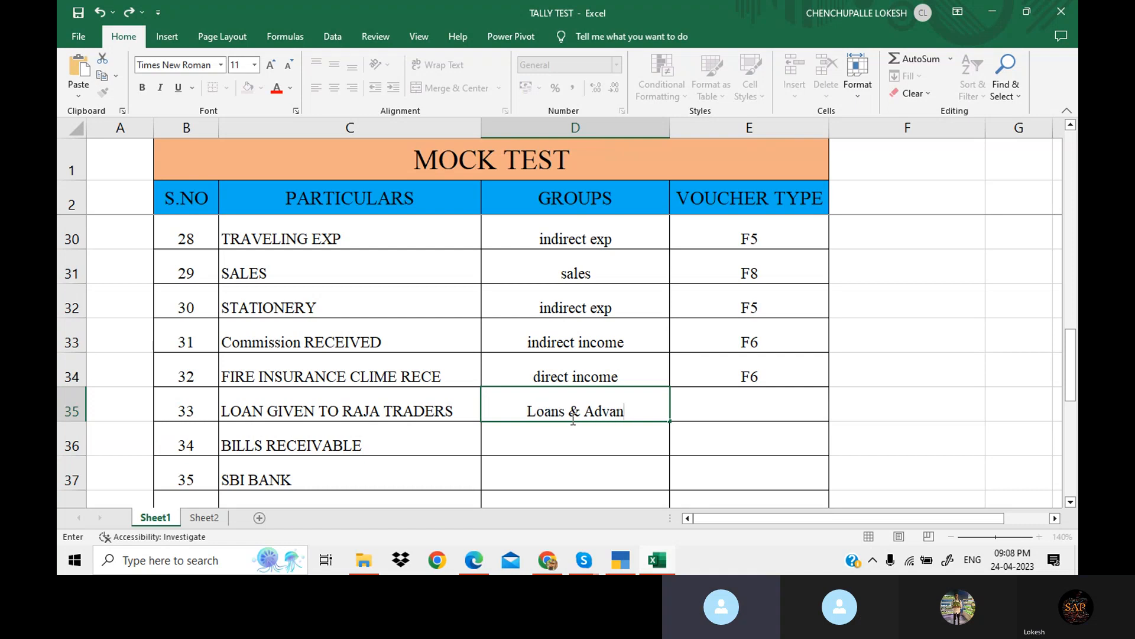
pyautogui.write('ces')
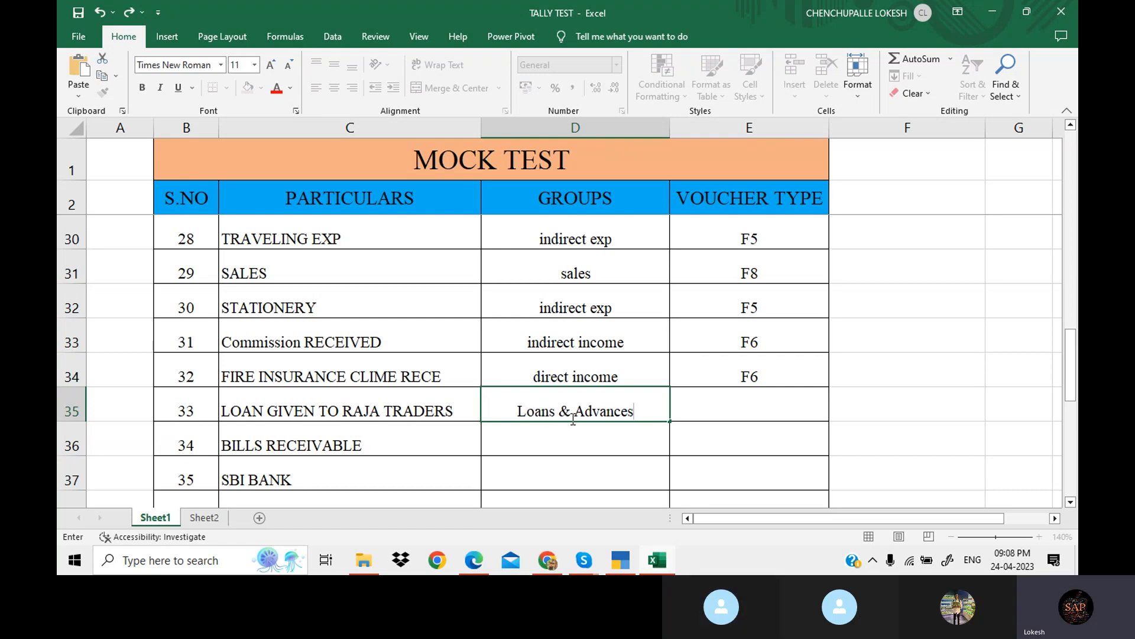
pyautogui.press('Tab')
pyautogui.write('F')
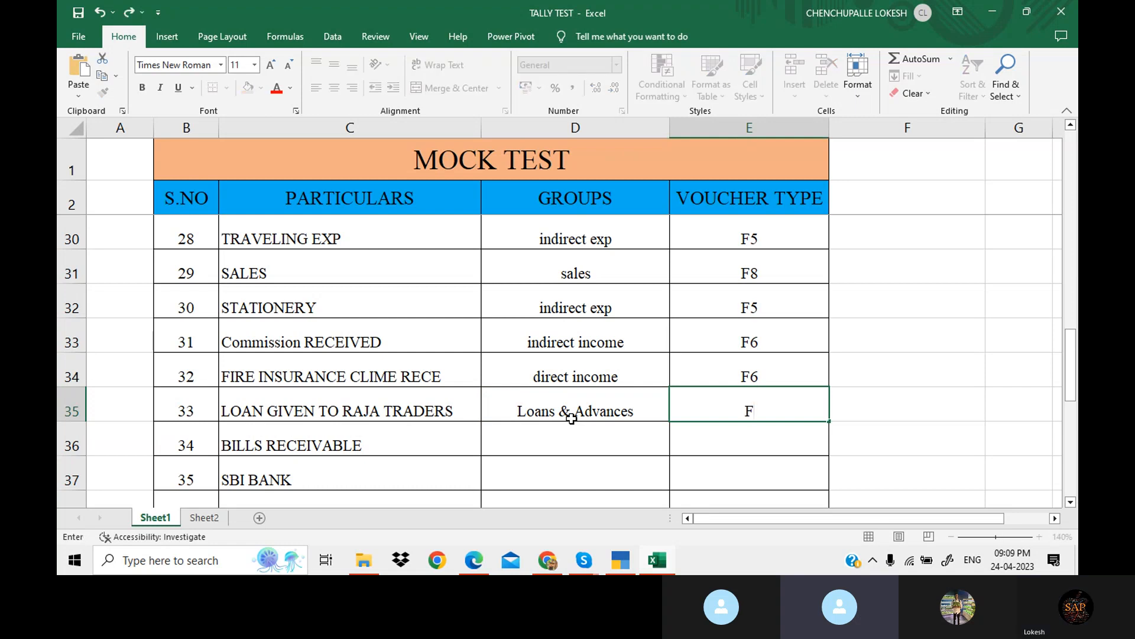
pyautogui.write('5')
pyautogui.press('Return')
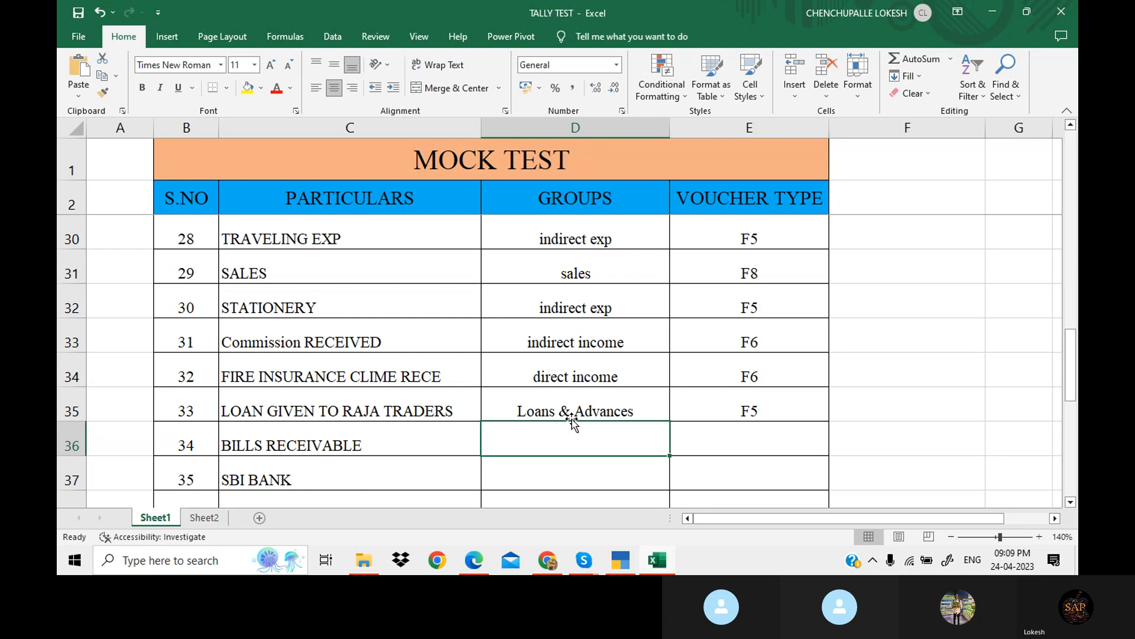
# Fill the BILLS RECEIVABLE row with group "Current Asset" and voucher type "F6".
pyautogui.write('SH')
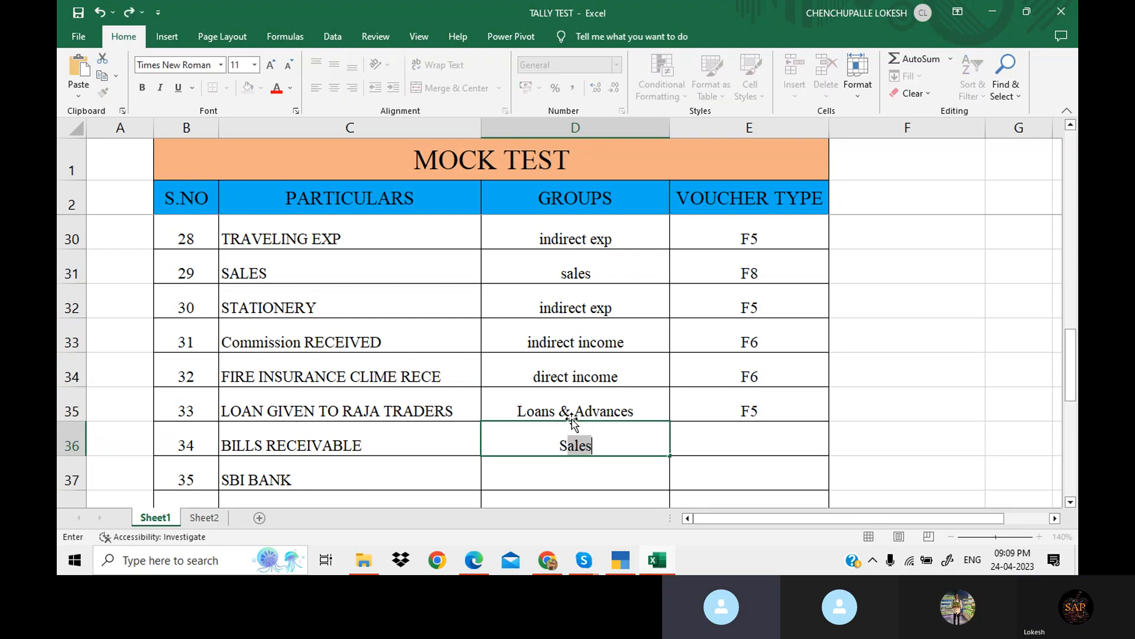
pyautogui.press('BackSpace')
pyautogui.press('BackSpace')
pyautogui.write('C')
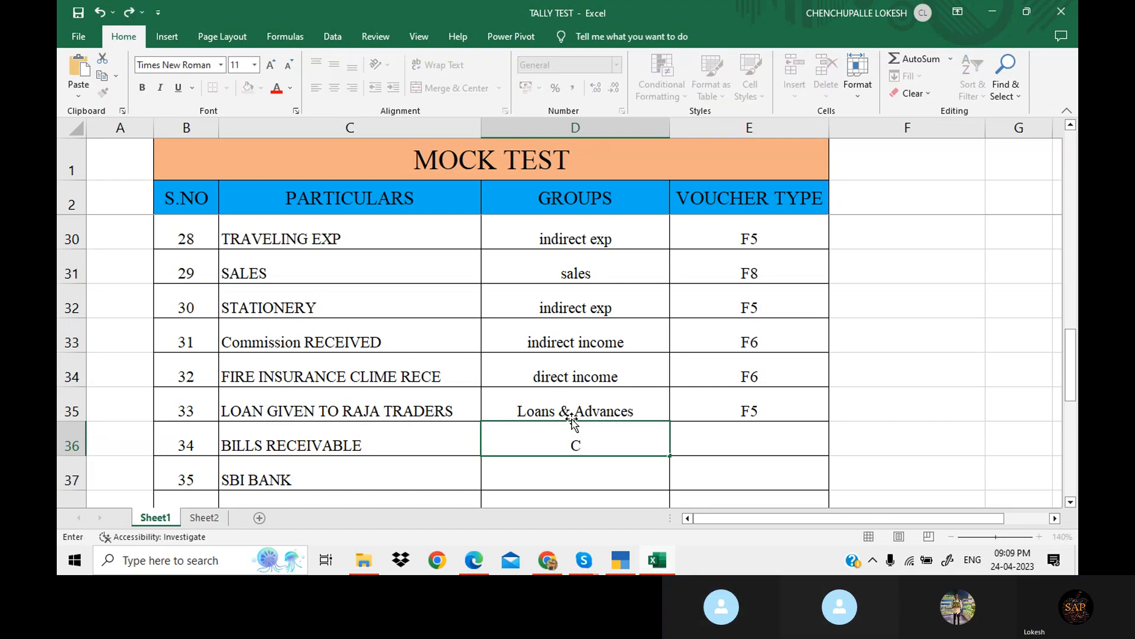
pyautogui.write('ur')
pyautogui.press('Tab')
pyautogui.write('F')
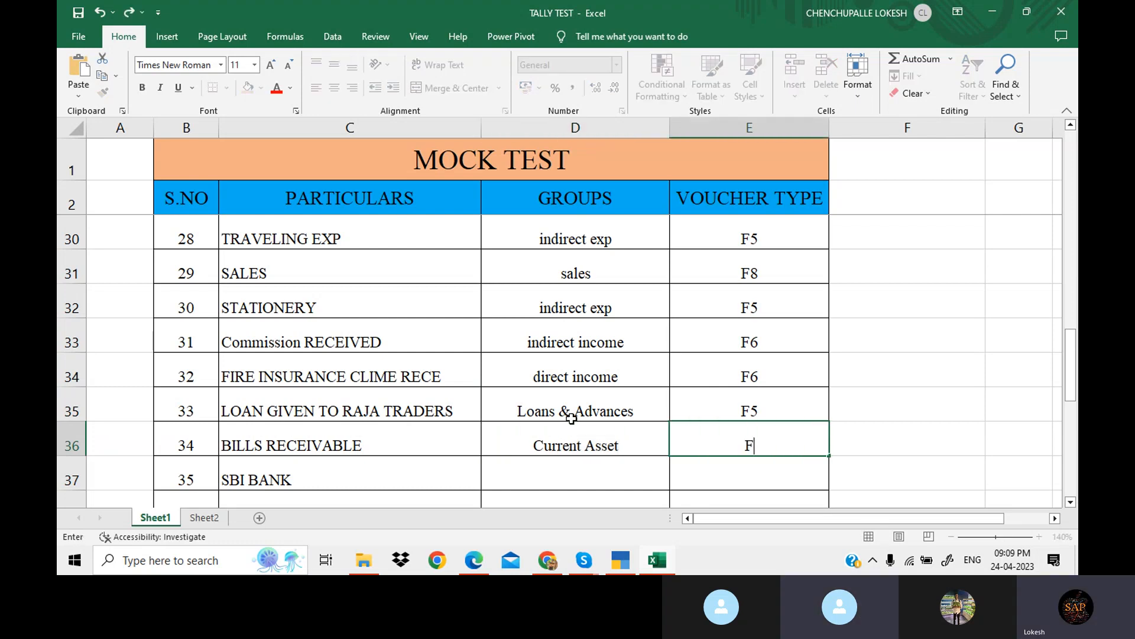
pyautogui.write('6')
pyautogui.press('Return')
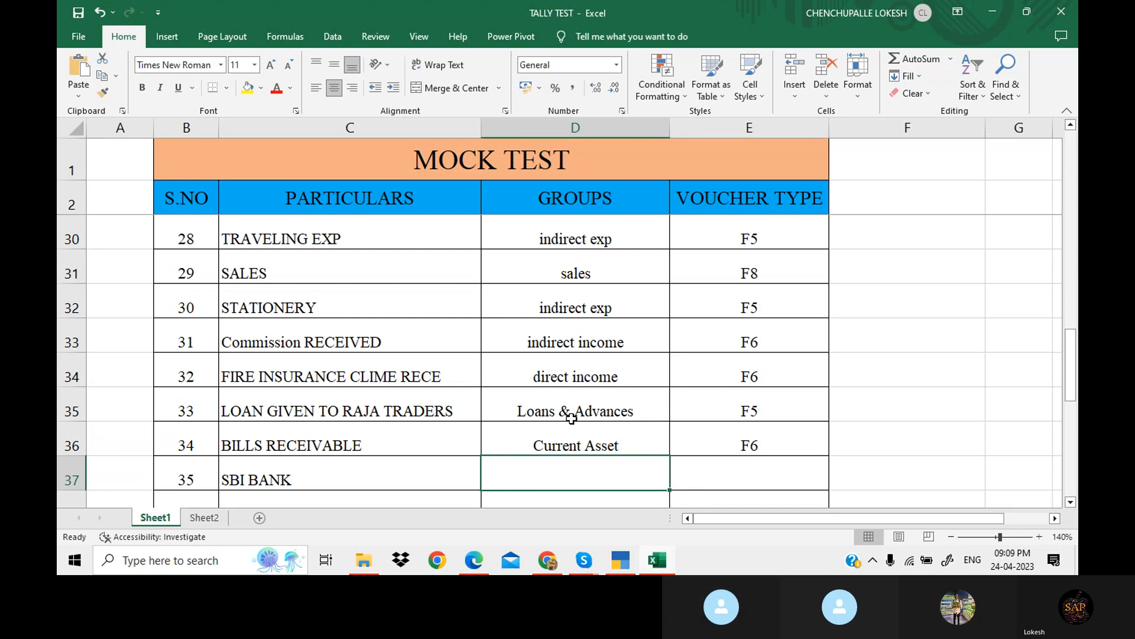
# Fill the SBI BANK row with group "BANK" and voucher type "F4".
pyautogui.scroll(-1, 571, 418)
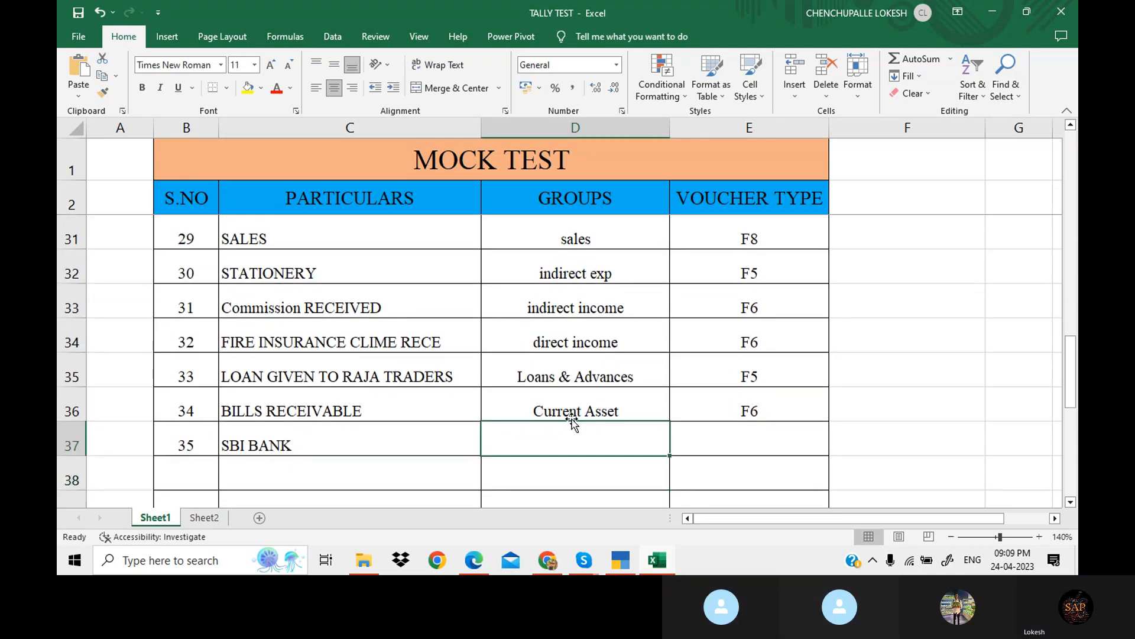
pyautogui.write('BNAK')
pyautogui.press('BackSpace')
pyautogui.press('BackSpace')
pyautogui.press('BackSpace')
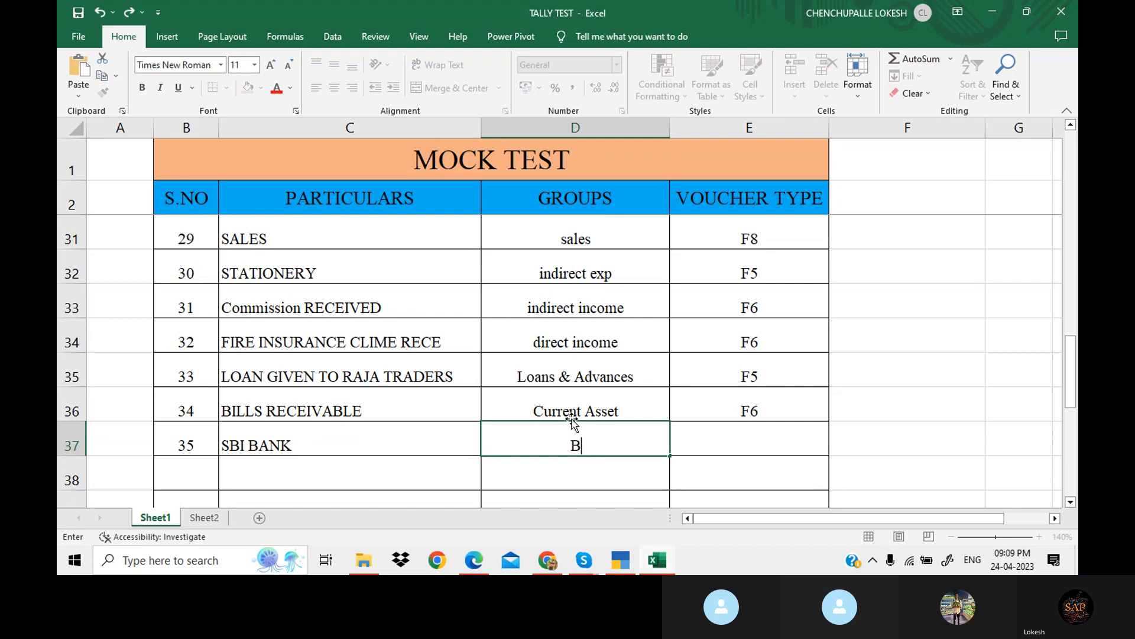
pyautogui.write('ANK')
pyautogui.press('Tab')
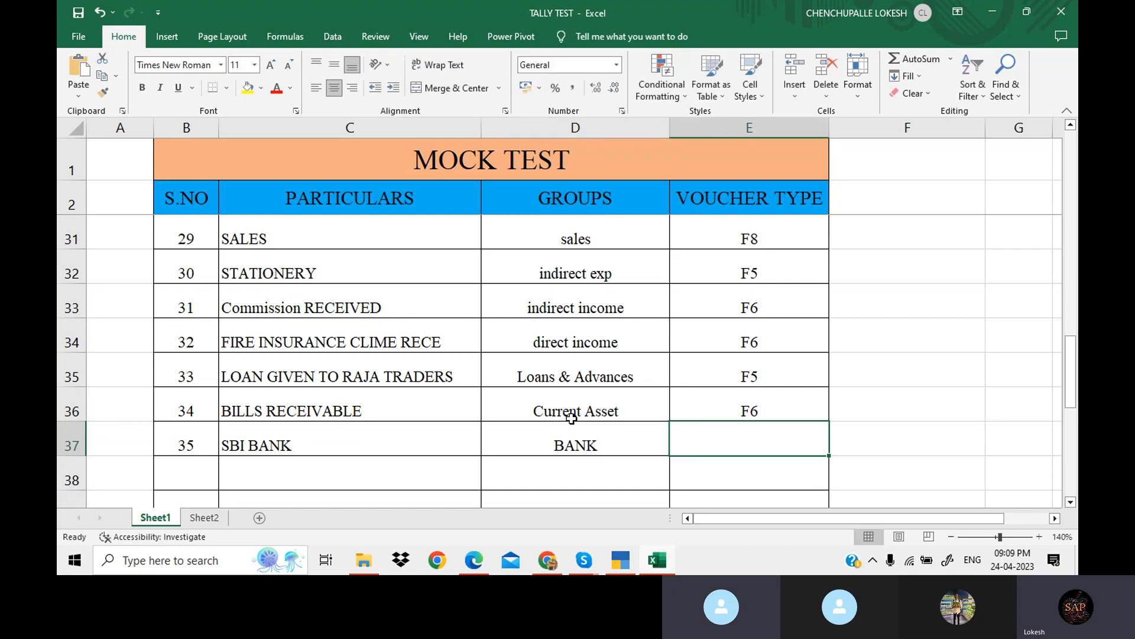
pyautogui.write('F4')
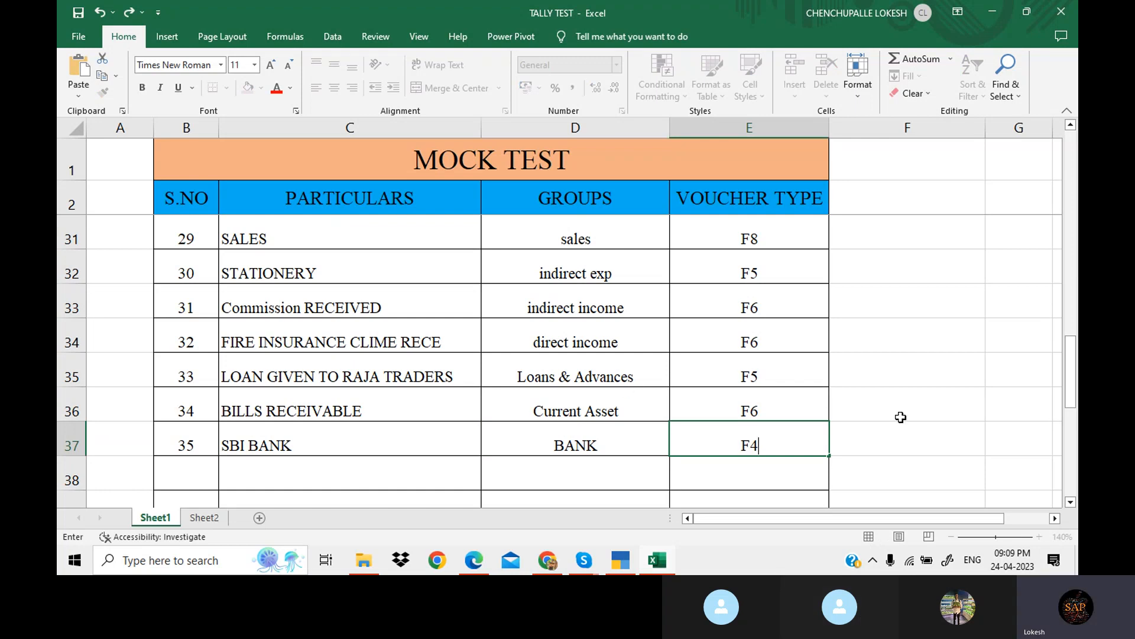
pyautogui.click(928, 423)
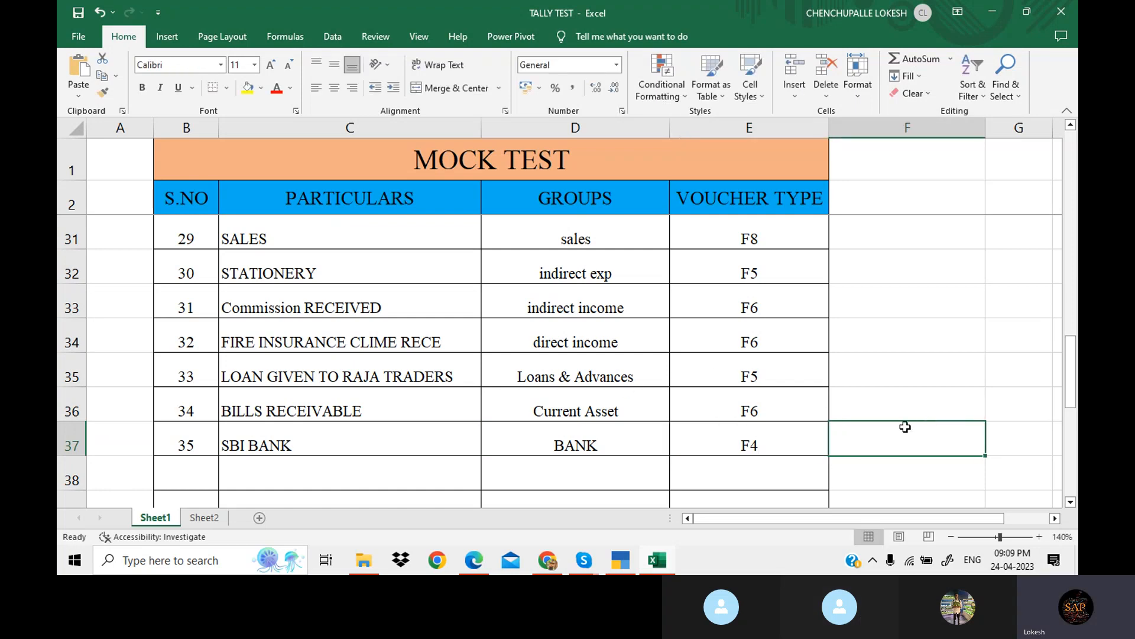
pyautogui.click(585, 562)
pyautogui.click(574, 520)
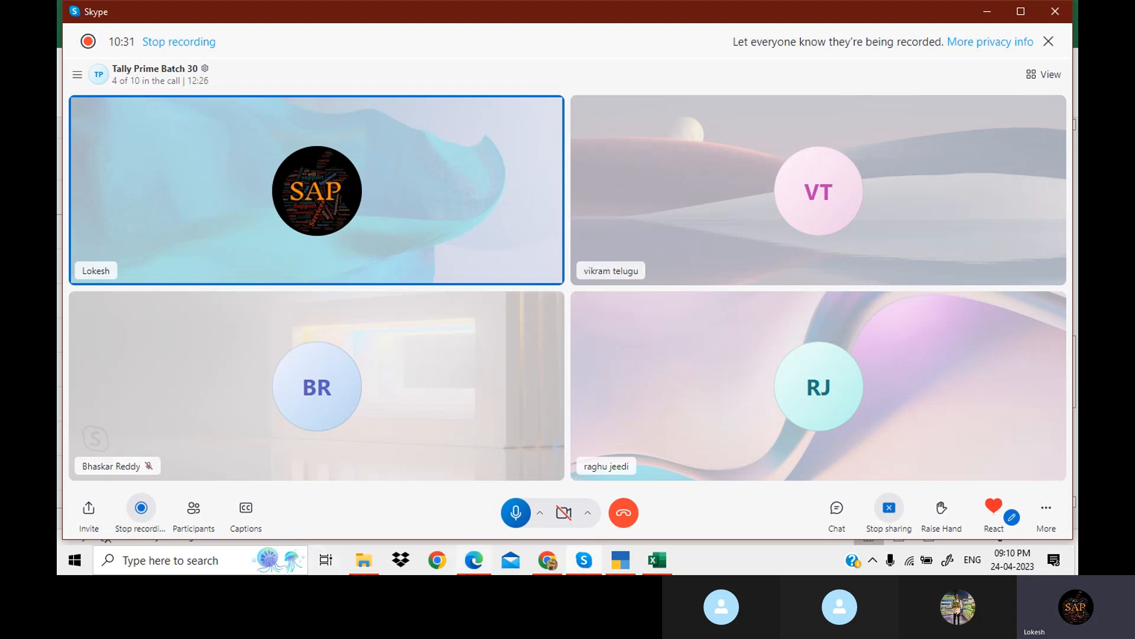
pyautogui.click(658, 567)
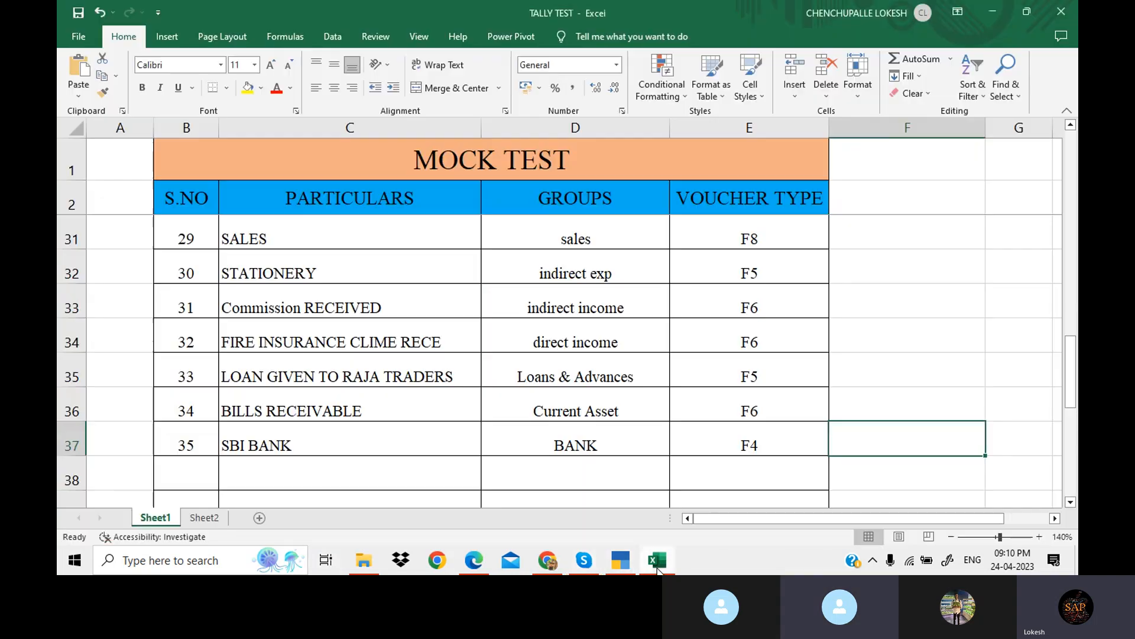
# Open Sheet2 and examine the particulars in the CONFUSION ENTRIES table and the Business and Owner shapes in the diagram.
pyautogui.moveTo(1071, 353); pyautogui.dragTo(1072, 135)
pyautogui.click(635, 321)
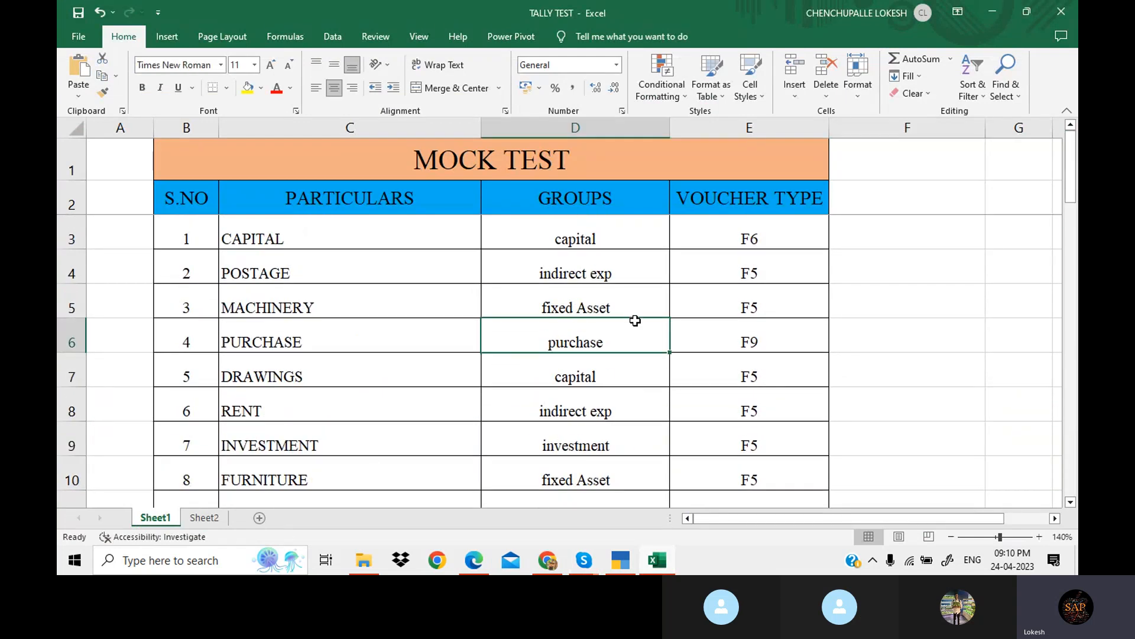
pyautogui.click(218, 520)
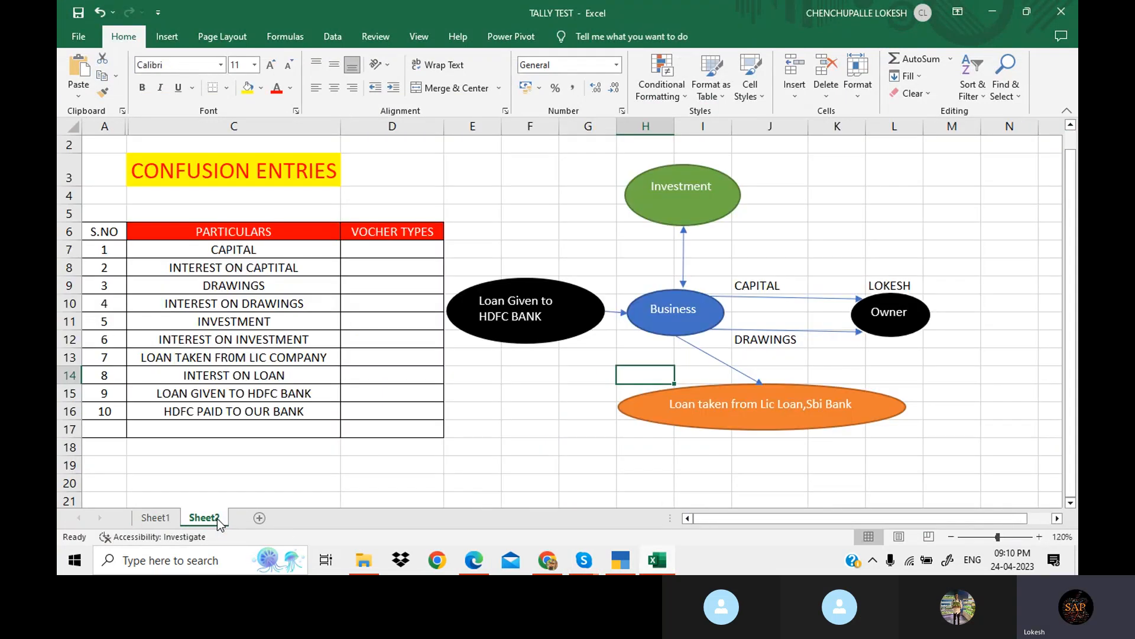
pyautogui.click(302, 259)
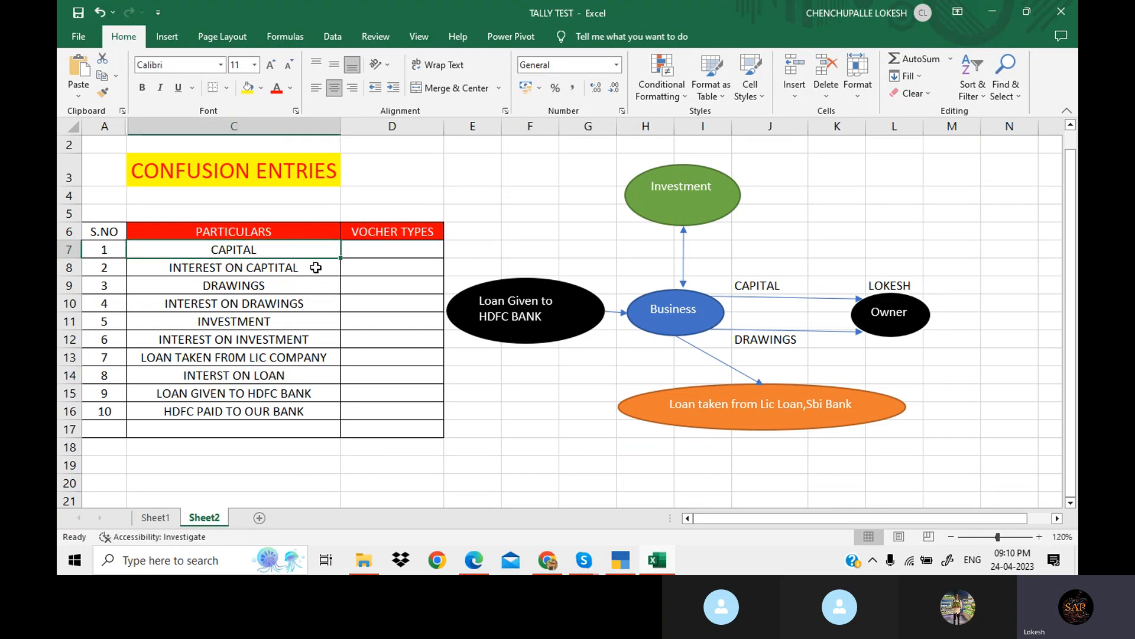
pyautogui.click(326, 284)
pyautogui.click(332, 305)
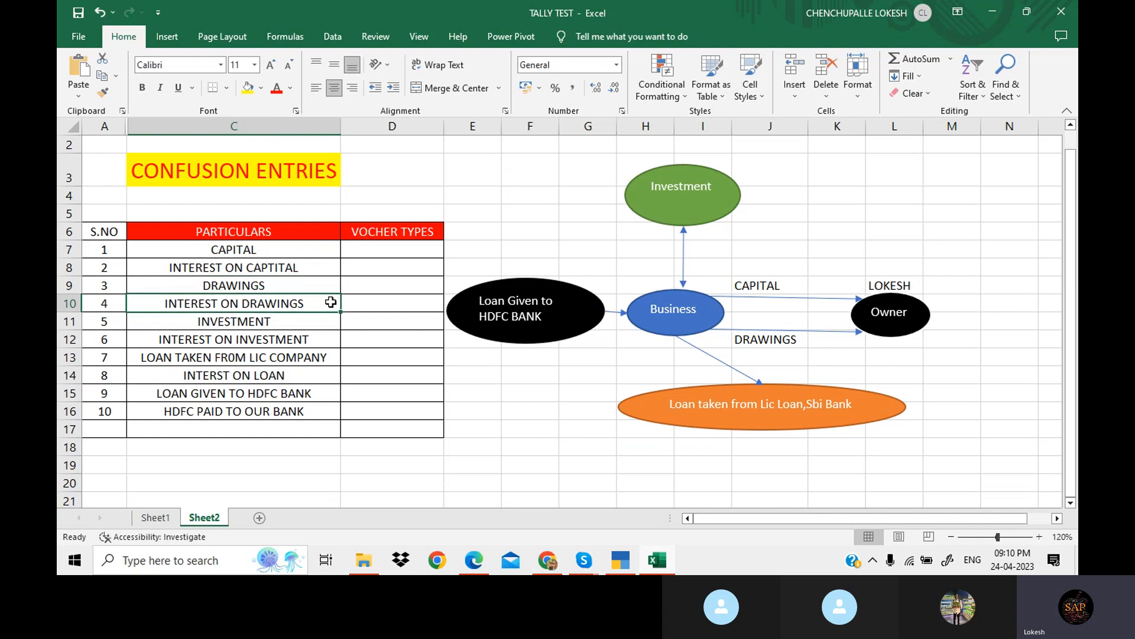
pyautogui.click(329, 323)
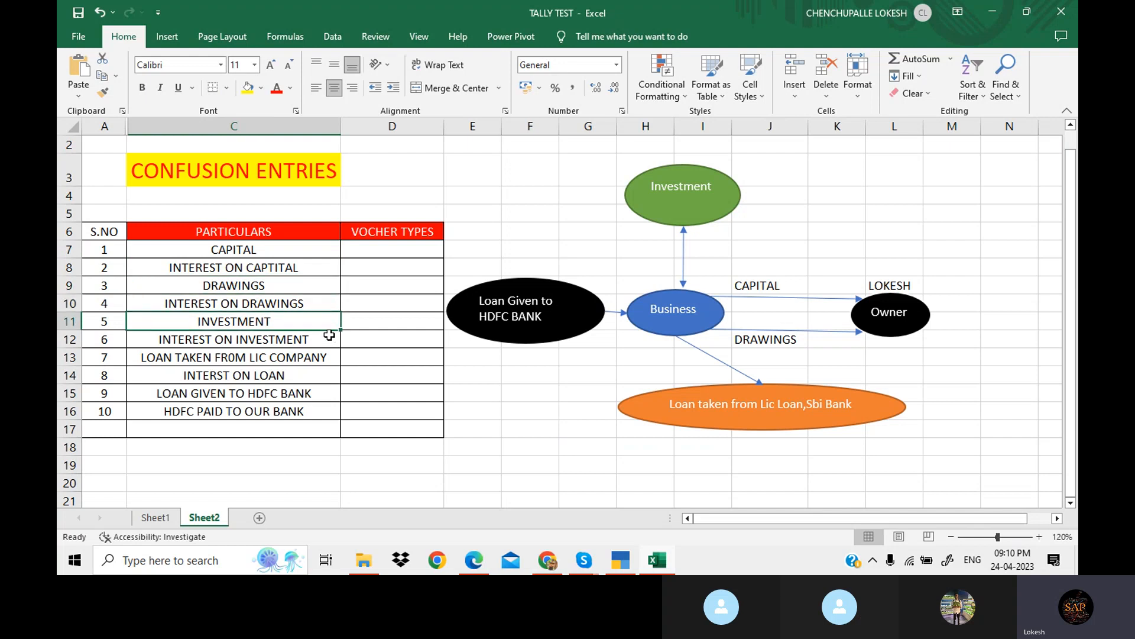
pyautogui.click(331, 341)
pyautogui.click(332, 358)
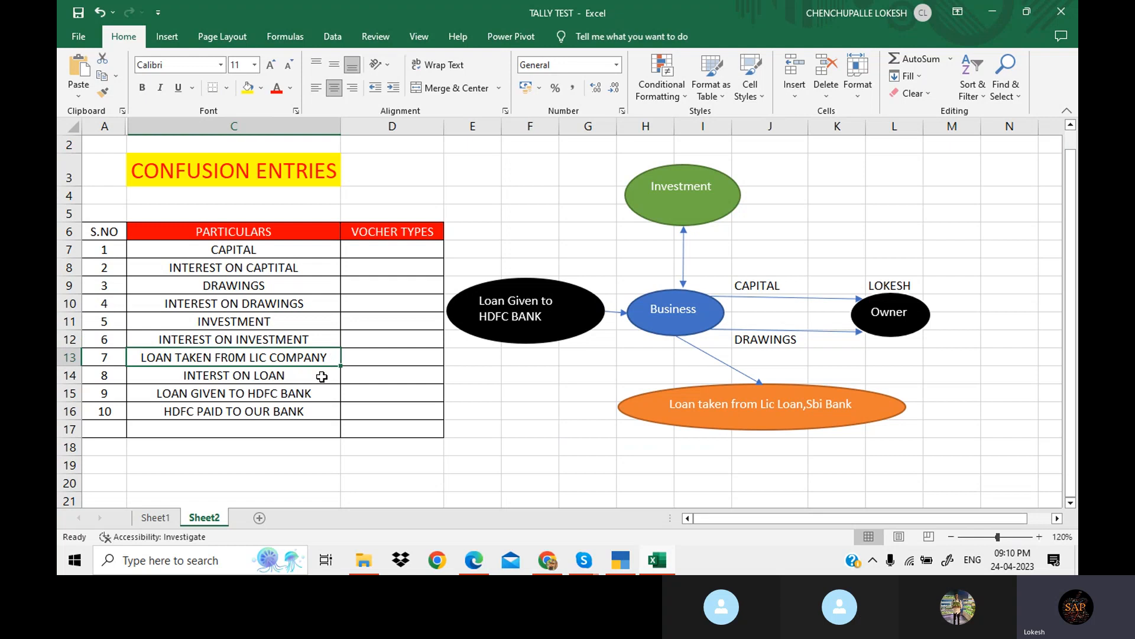
pyautogui.click(321, 377)
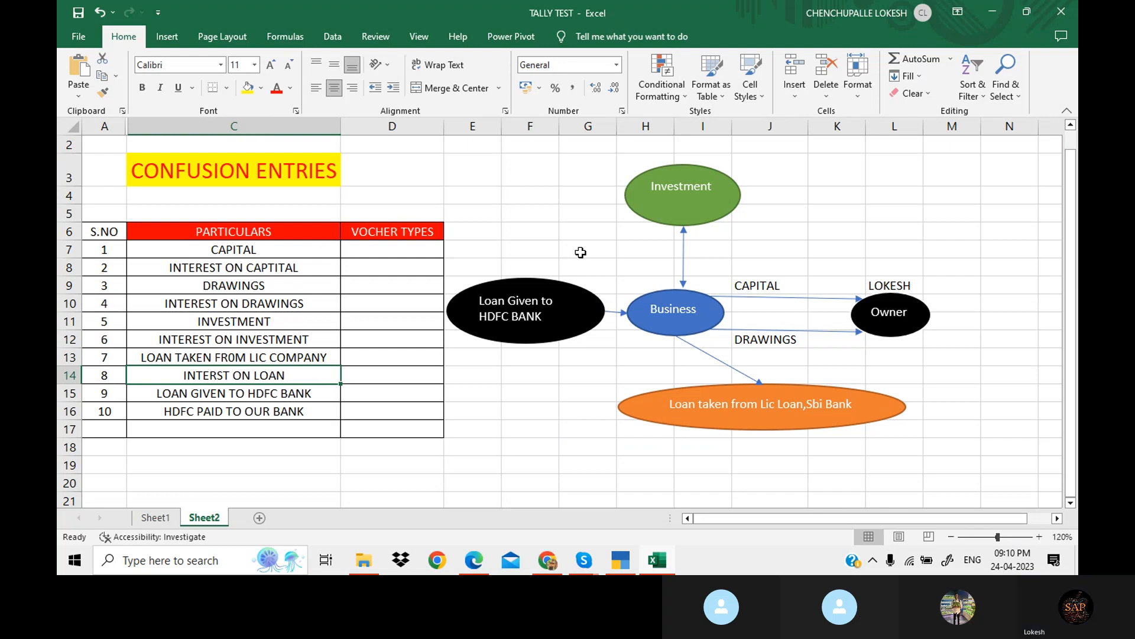
pyautogui.click(680, 299)
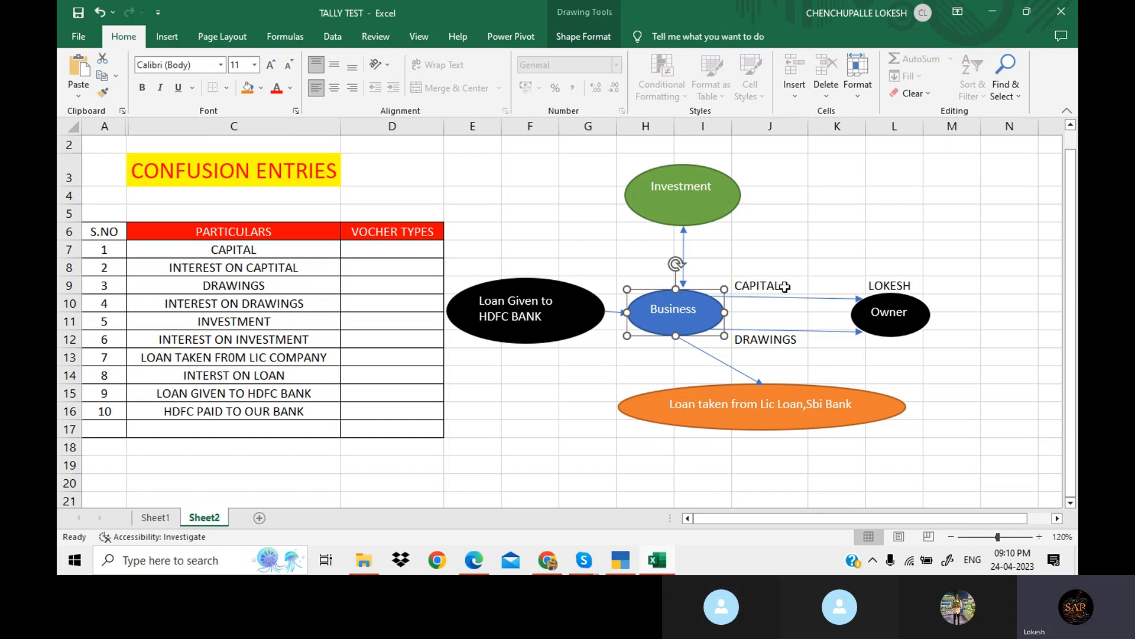
pyautogui.click(887, 305)
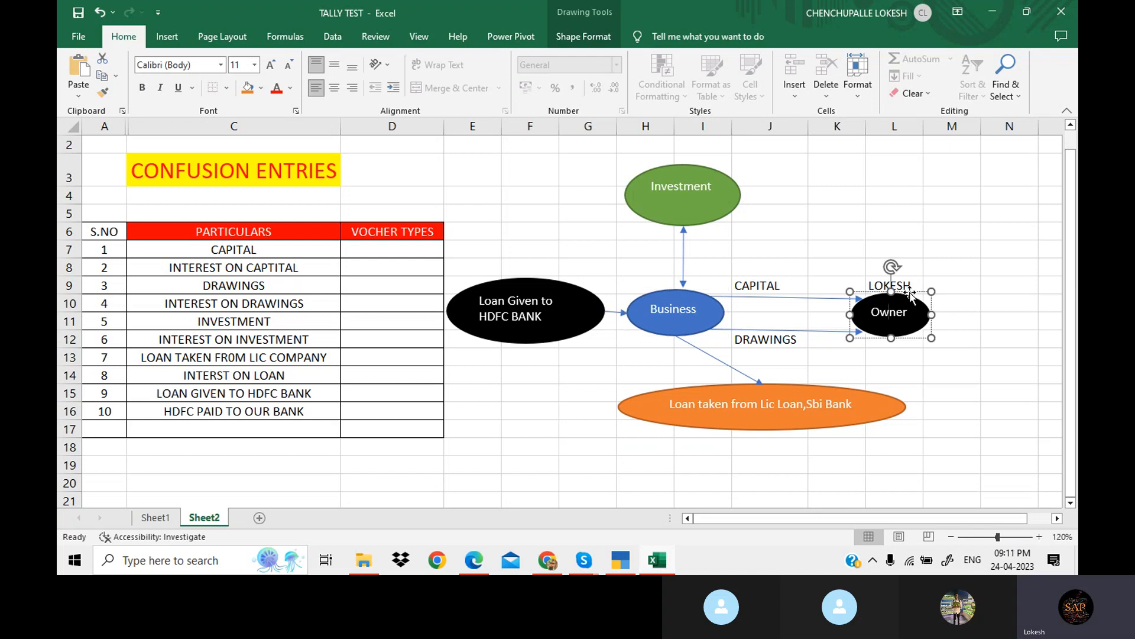
pyautogui.click(910, 293)
pyautogui.click(711, 306)
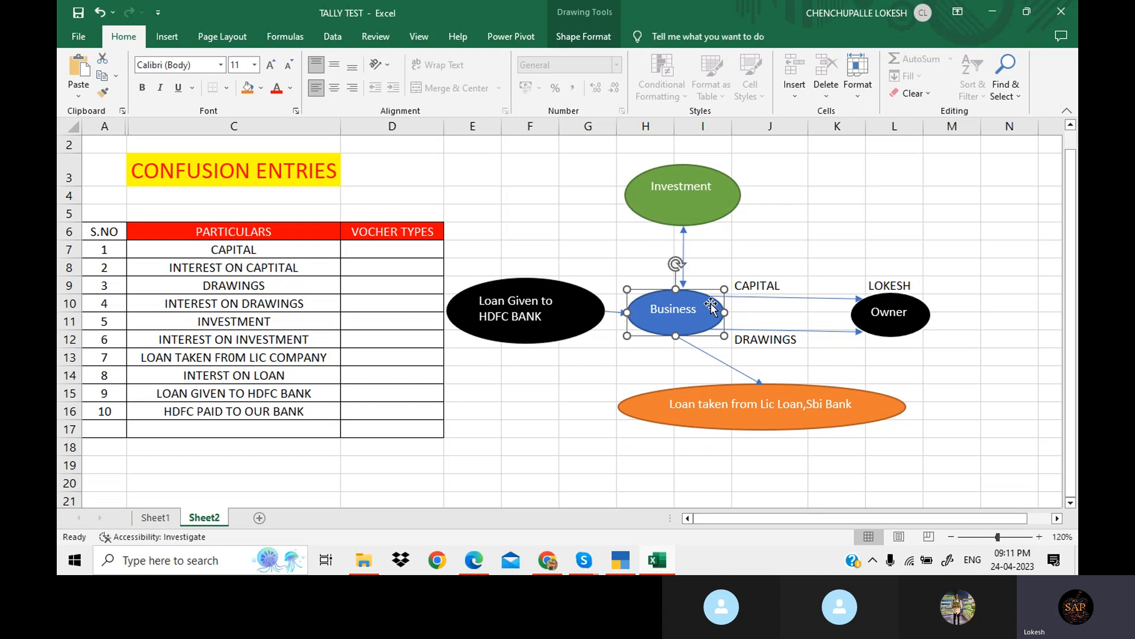
# Enter the amount 500000 in cell H8, just above the Business shape in the diagram.
pyautogui.click(656, 266)
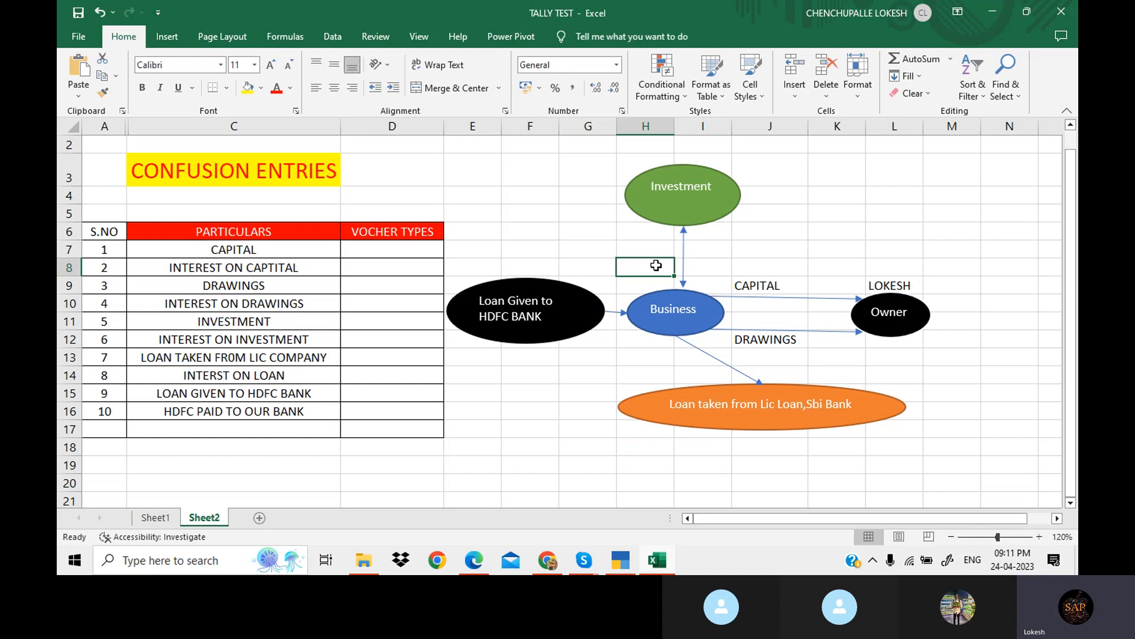
pyautogui.write('50000')
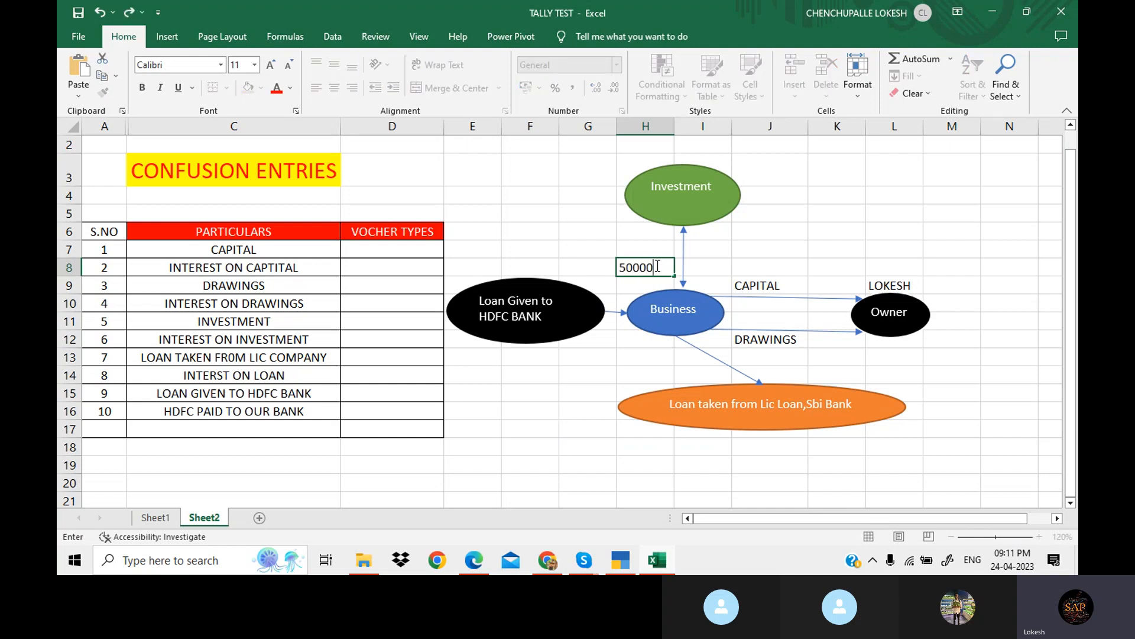
pyautogui.write('0')
pyautogui.press('Return')
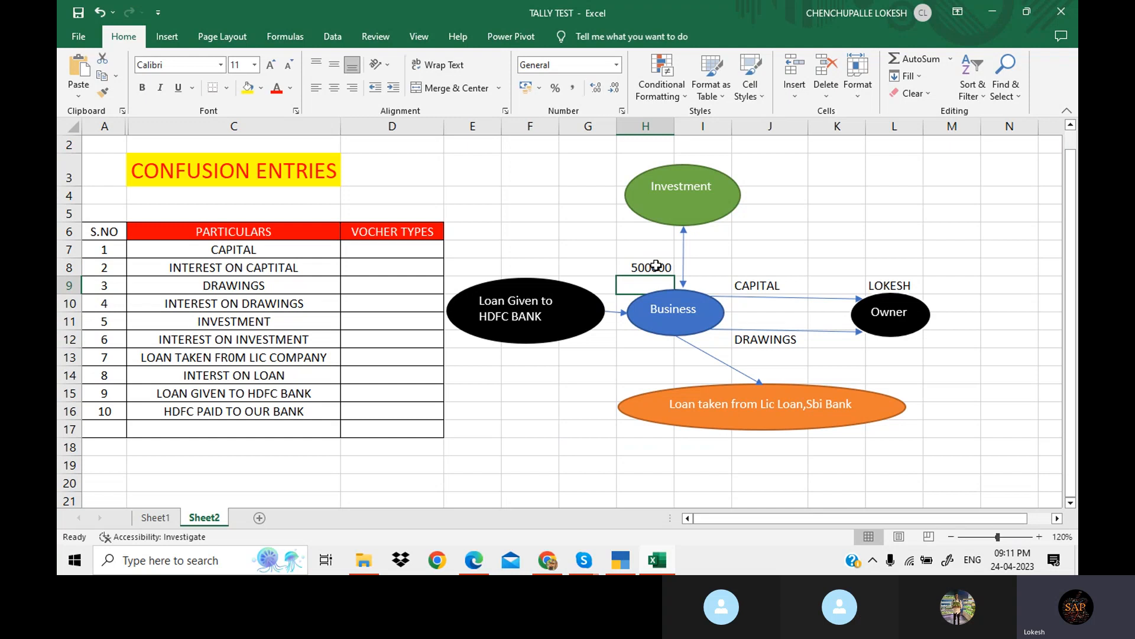
# Set the voucher type of the CAPITAL row in the CONFUSION ENTRIES table to "F6".
pyautogui.click(684, 292)
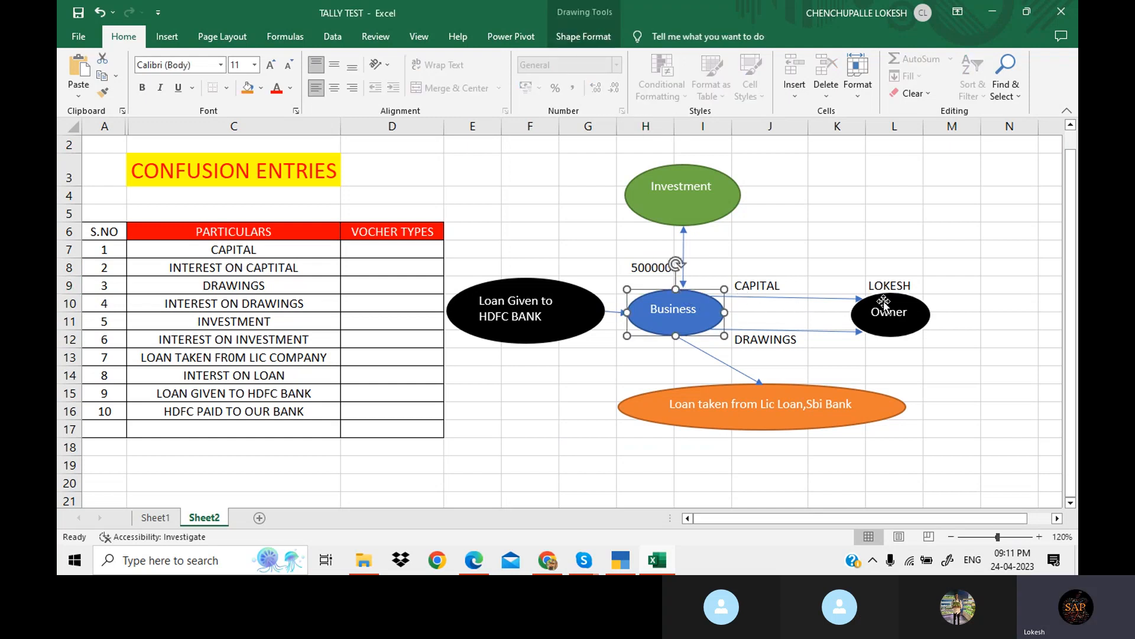
pyautogui.click(785, 287)
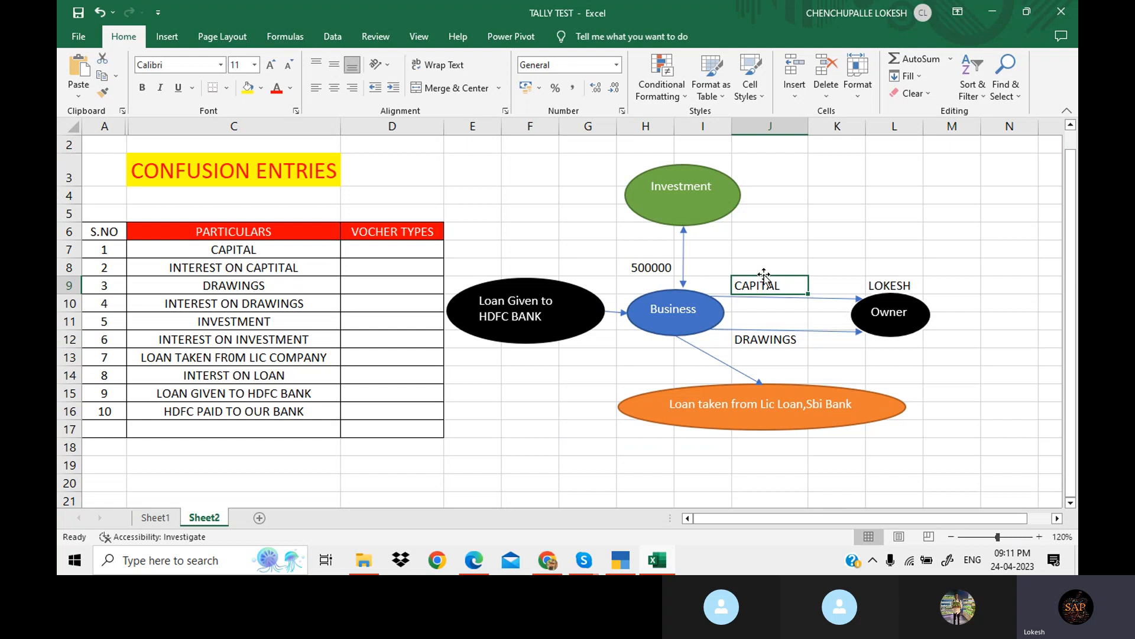
pyautogui.click(420, 253)
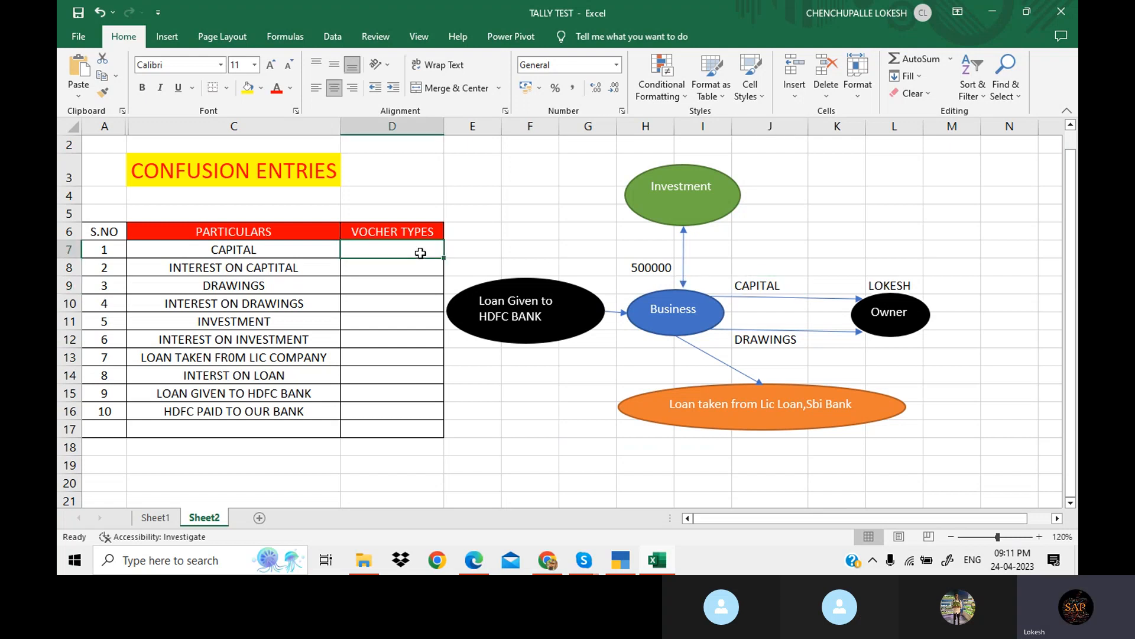
pyautogui.write('F')
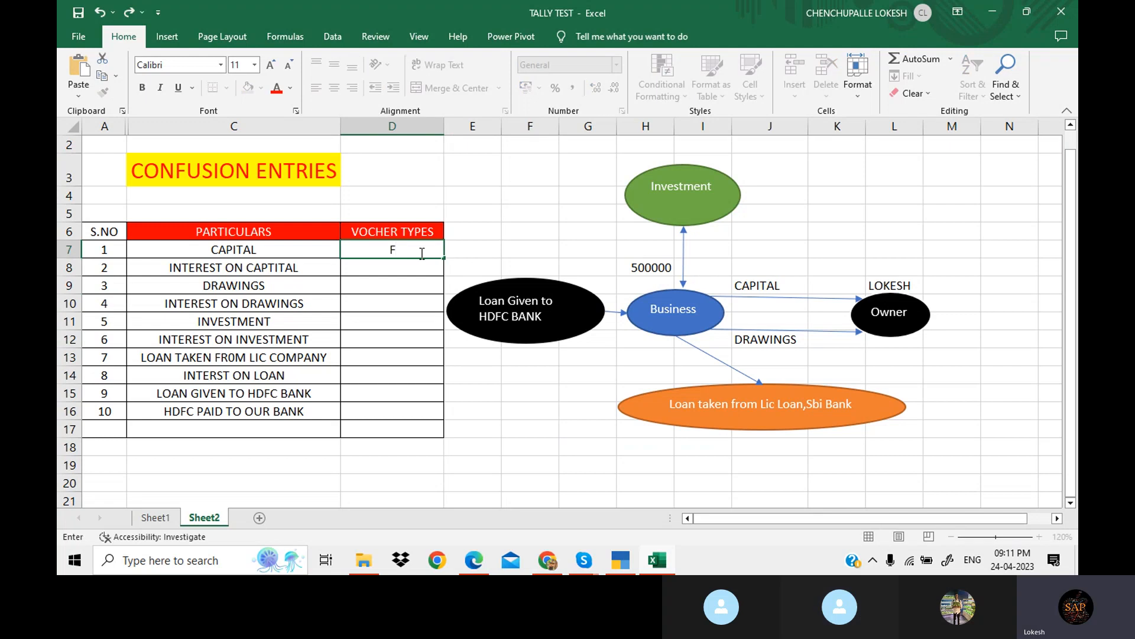
pyautogui.write('6')
pyautogui.press('Return')
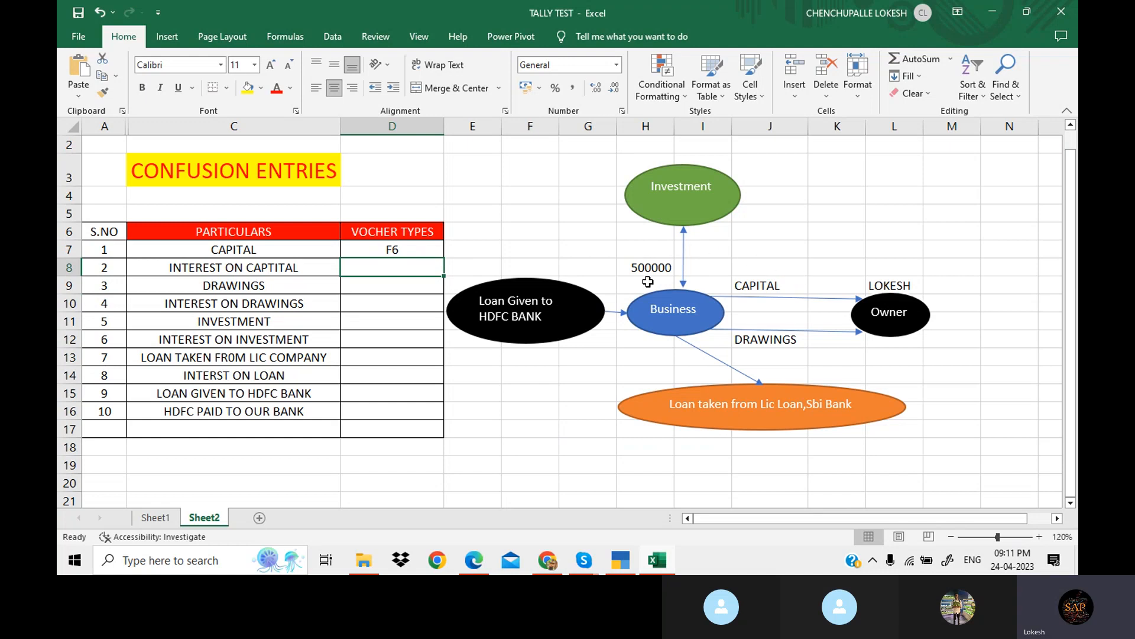
# Enter the amount 600000 in cell L8, above the owner's name in the diagram.
pyautogui.click(669, 296)
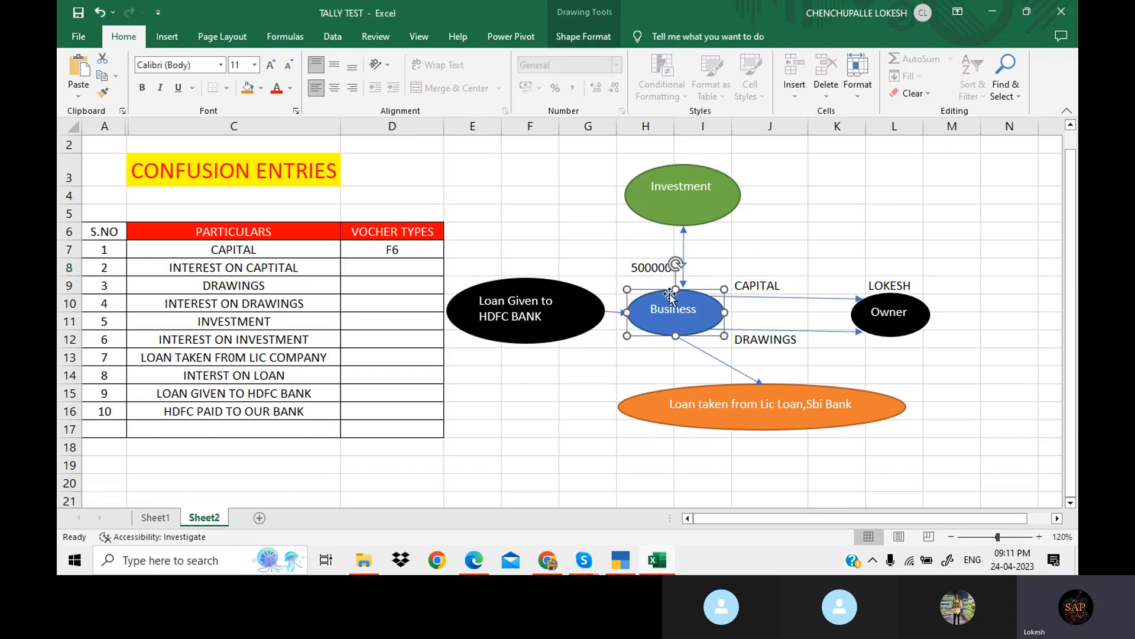
pyautogui.click(650, 264)
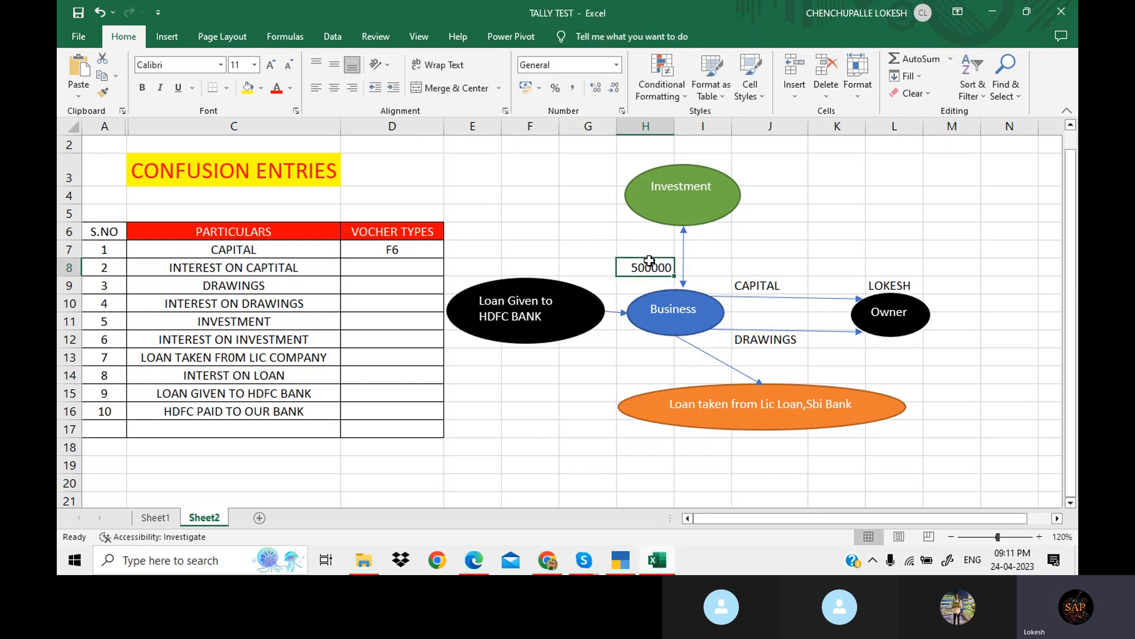
pyautogui.click(879, 262)
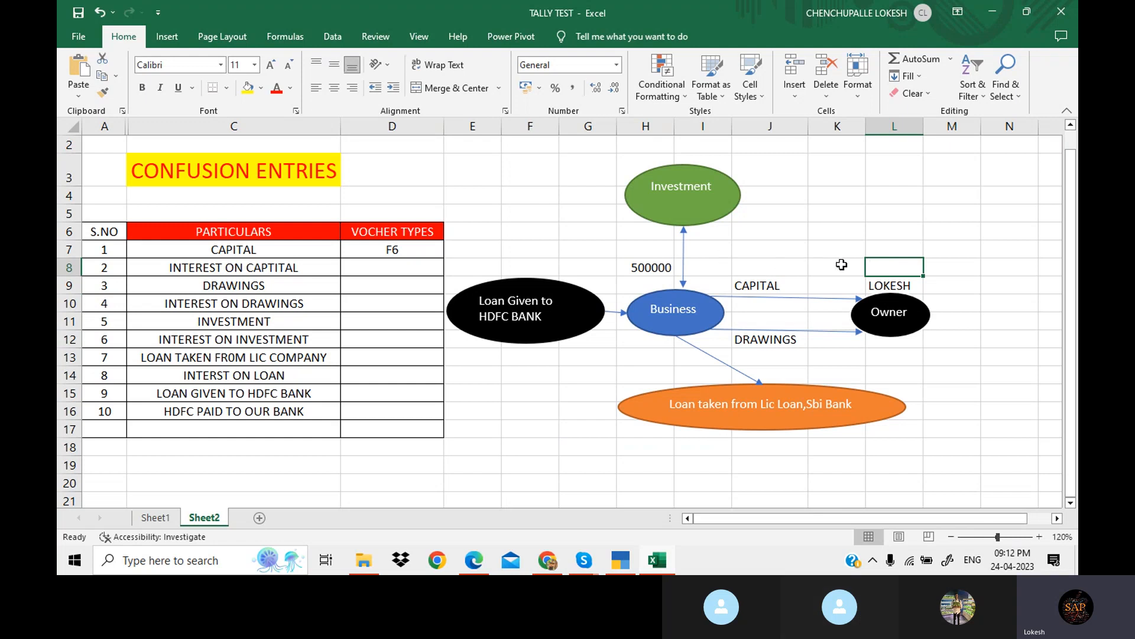
pyautogui.write('6000000')
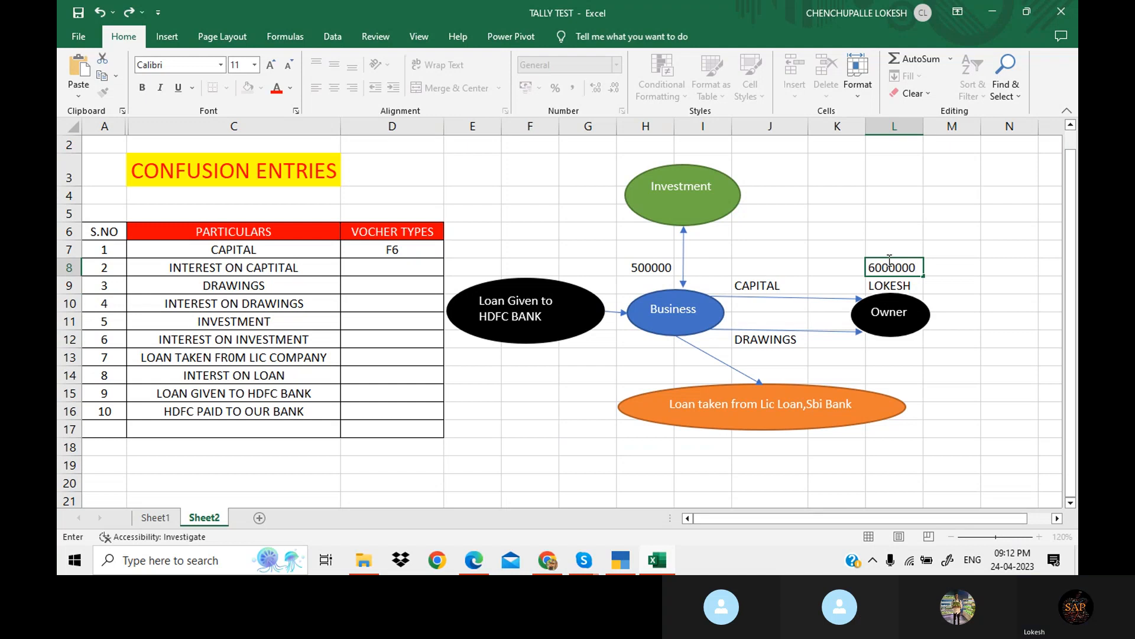
pyautogui.press('BackSpace')
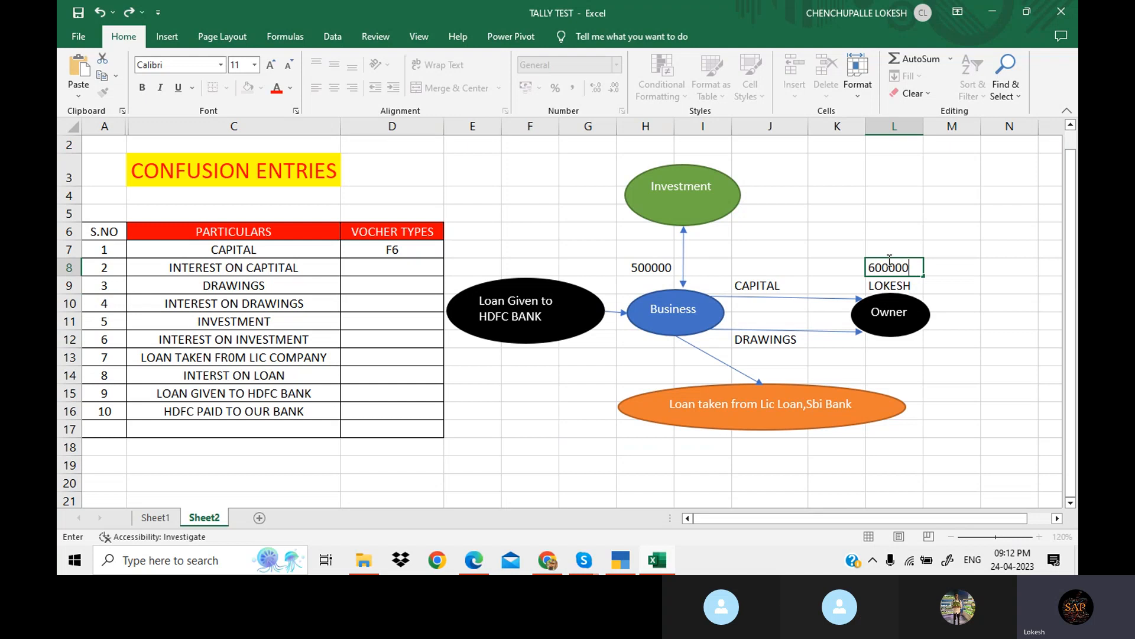
pyautogui.press('Return')
pyautogui.click(889, 262)
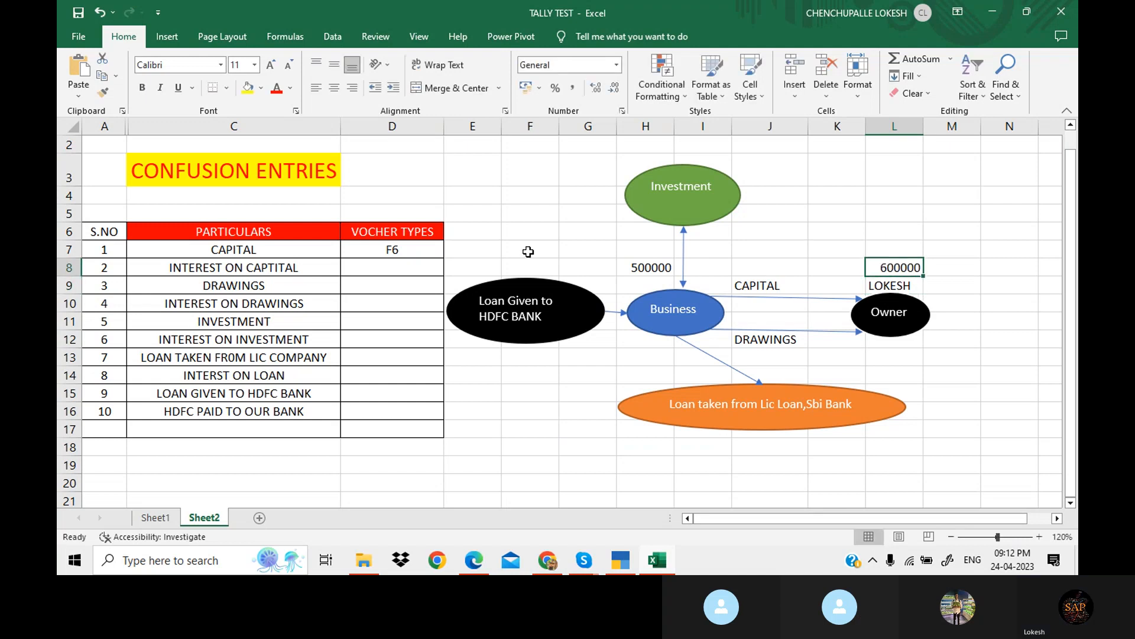
# Set the voucher type of the INTEREST ON CAPTITAL row in the CONFUSION ENTRIES table to "F5".
pyautogui.click(421, 269)
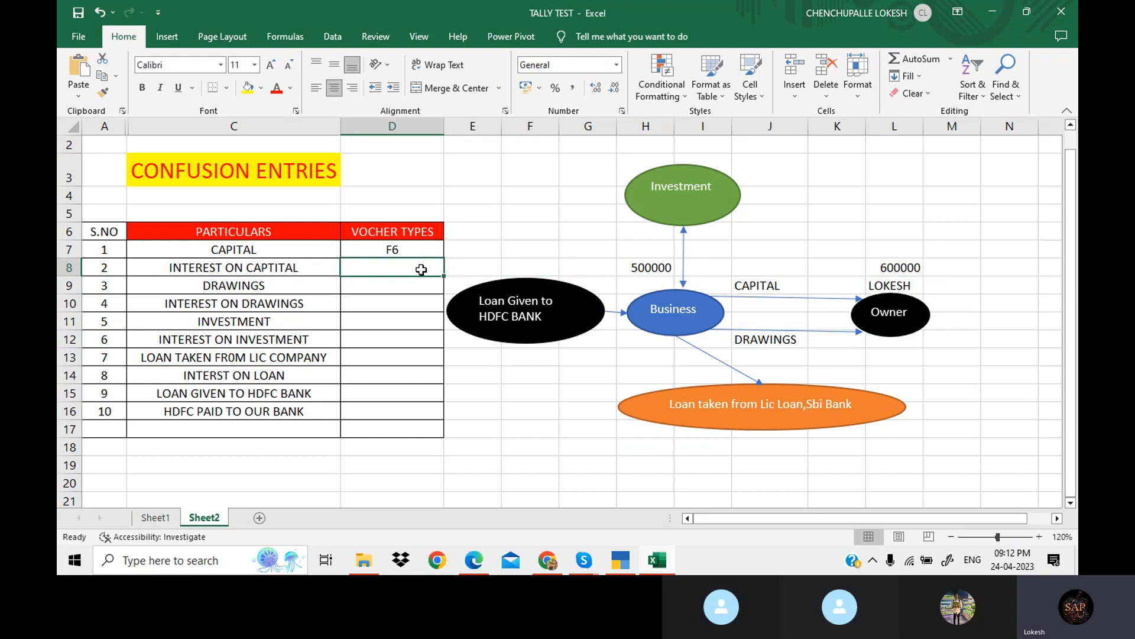
pyautogui.write('F6')
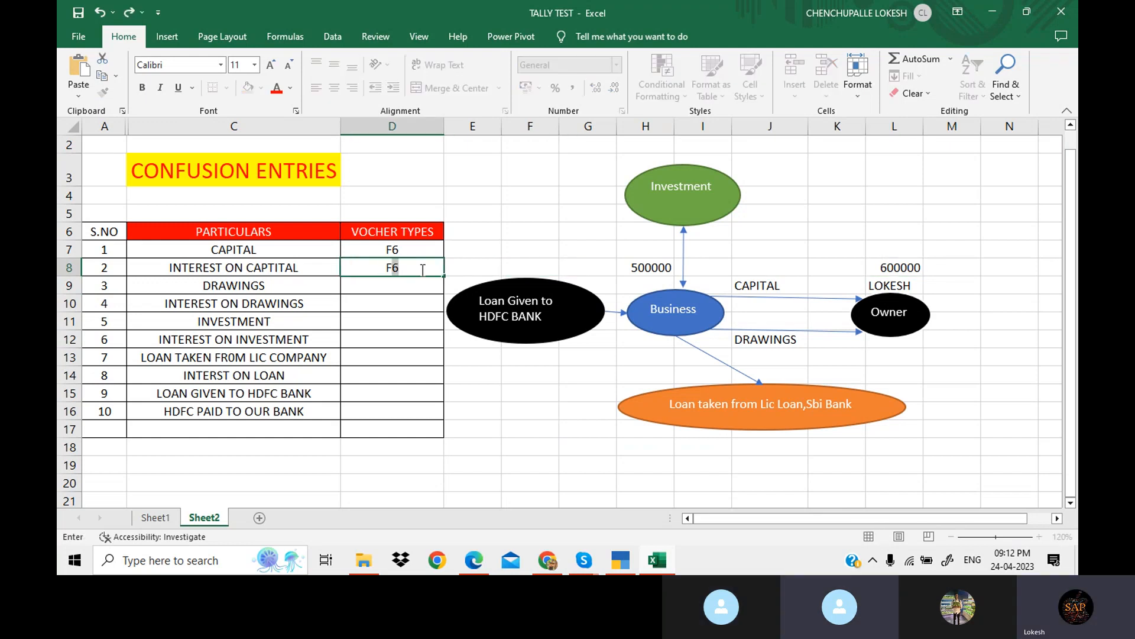
pyautogui.press('BackSpace')
pyautogui.write('5')
pyautogui.press('Return')
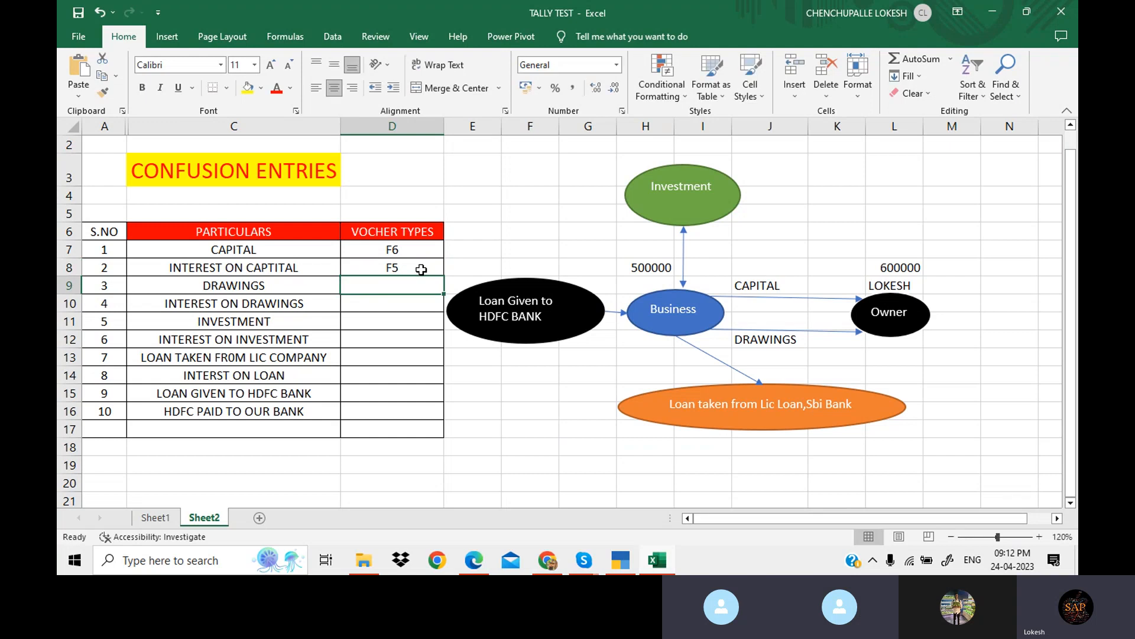
# Review the amounts above the Business and Owner shapes against the voucher types of the CAPITAL and INTEREST ON CAPTITAL rows.
pyautogui.click(326, 252)
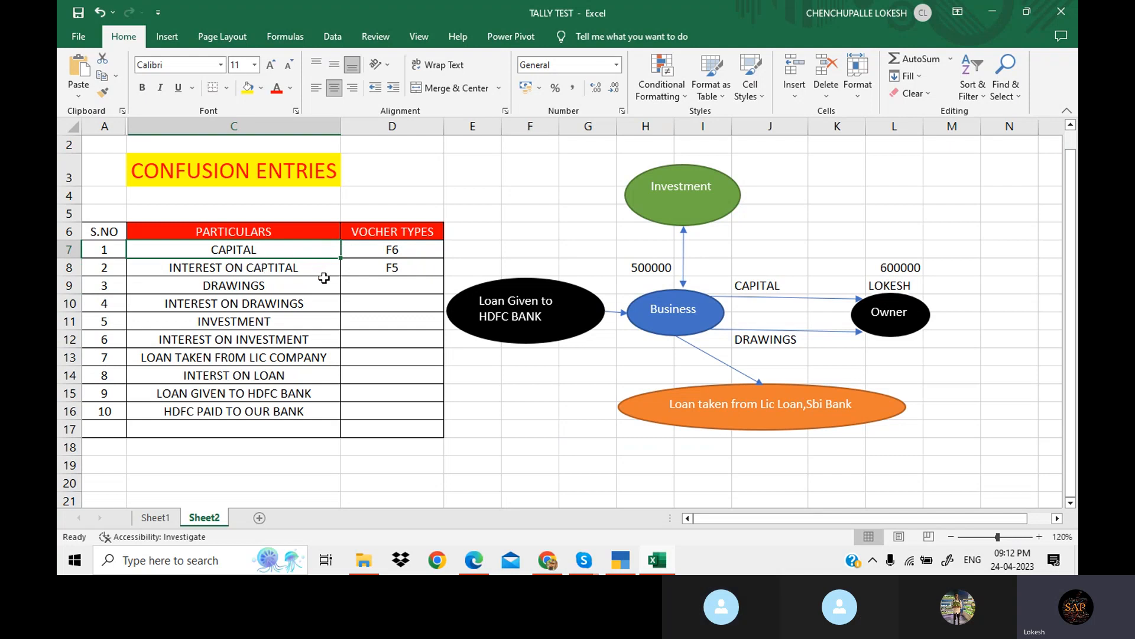
pyautogui.click(643, 268)
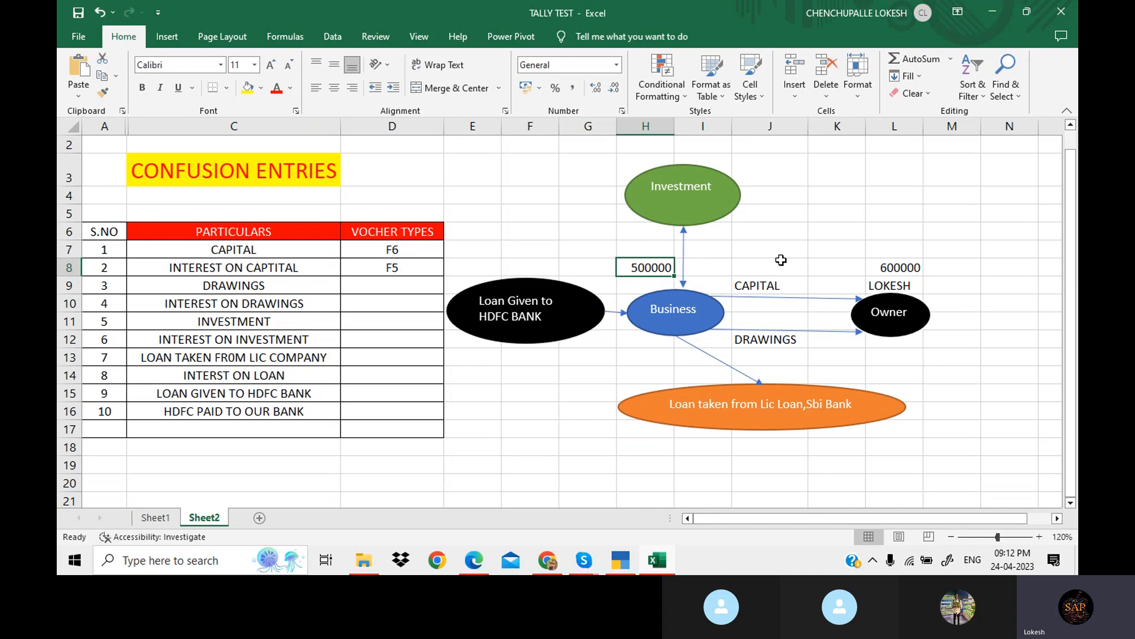
pyautogui.click(877, 265)
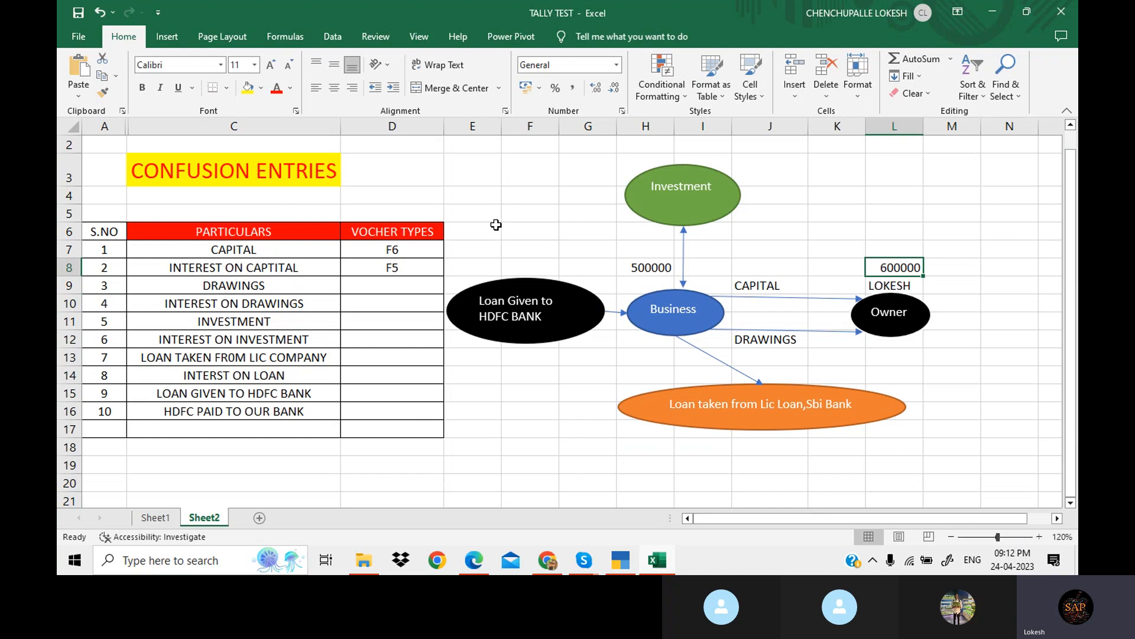
pyautogui.click(420, 248)
pyautogui.moveTo(421, 248); pyautogui.dragTo(424, 261)
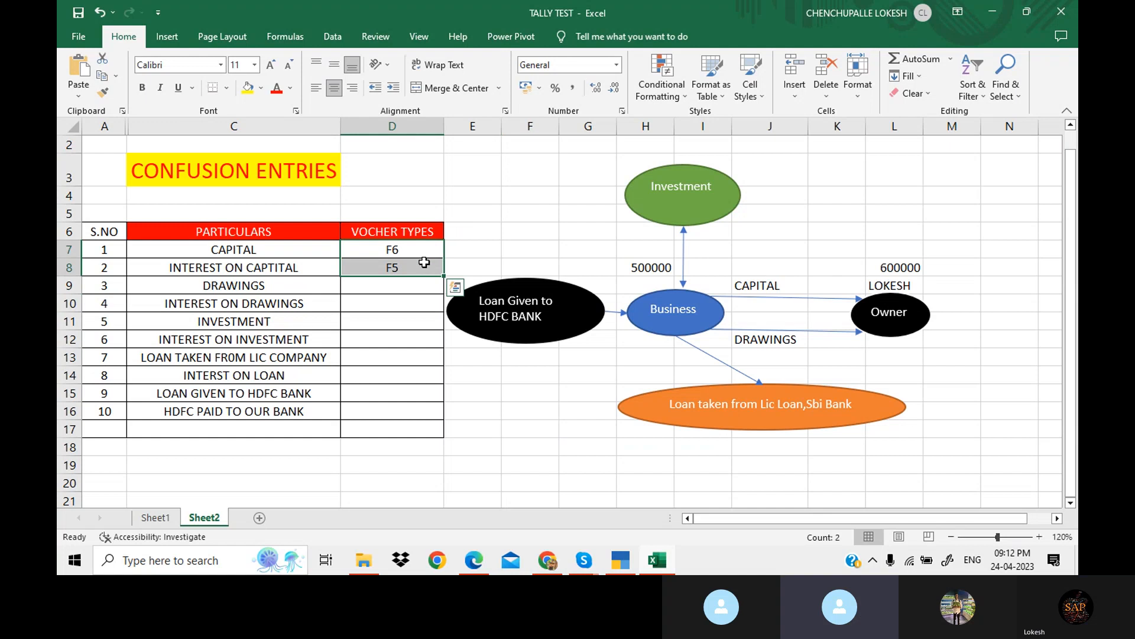
pyautogui.click(440, 285)
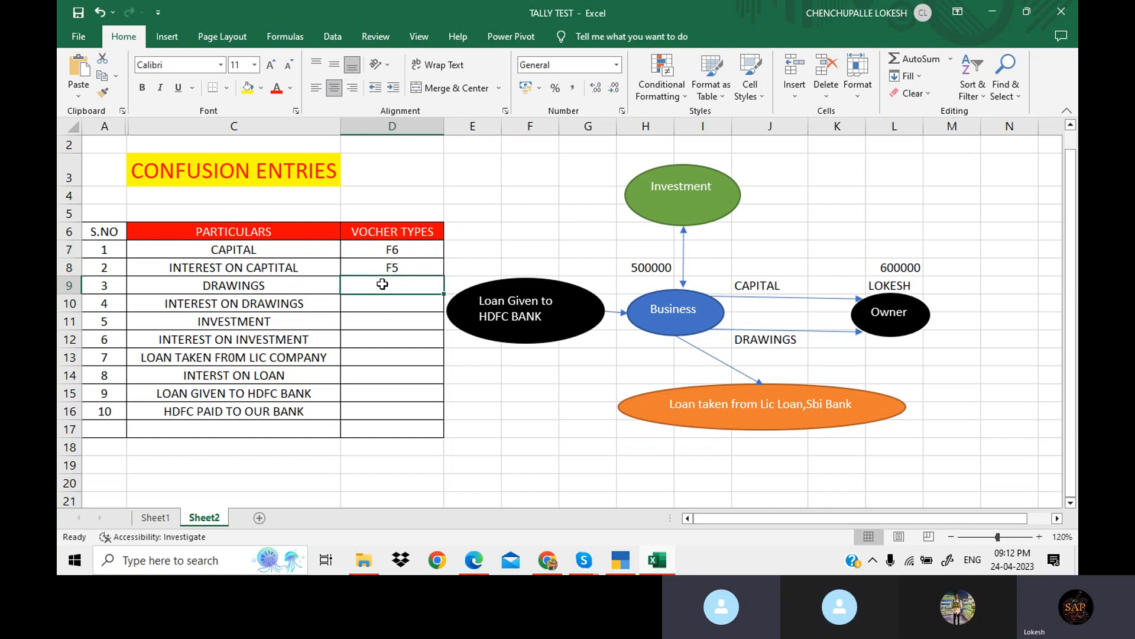
# Enter the drawings amount 200000 in cell J13, directly below the DRAWINGS label in the diagram.
pyautogui.click(308, 292)
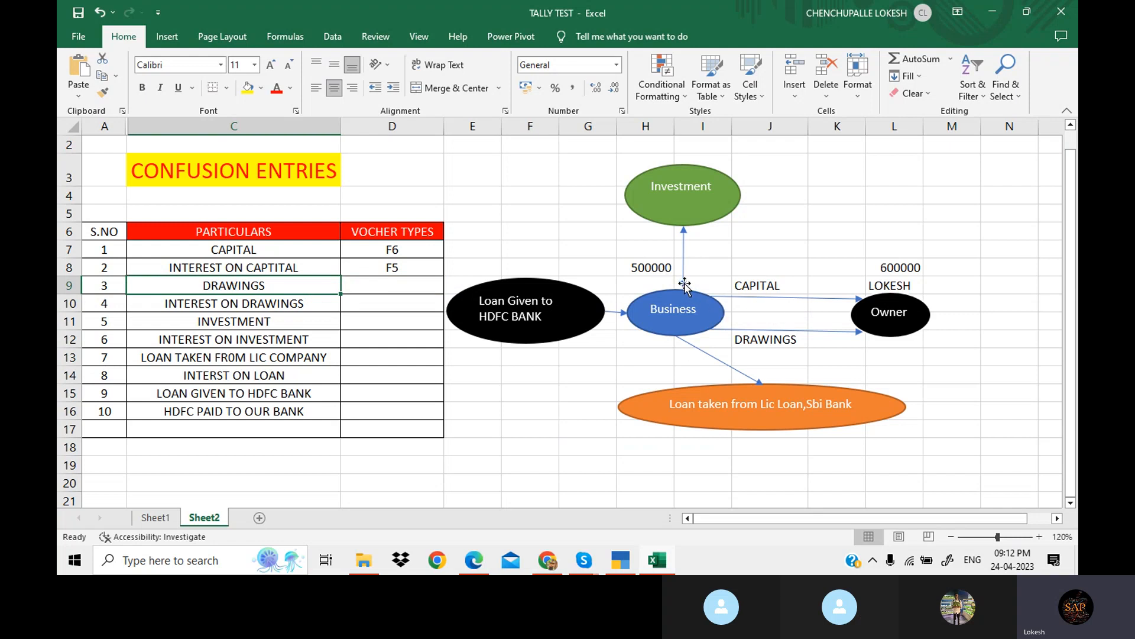
pyautogui.click(792, 355)
pyautogui.write('200000')
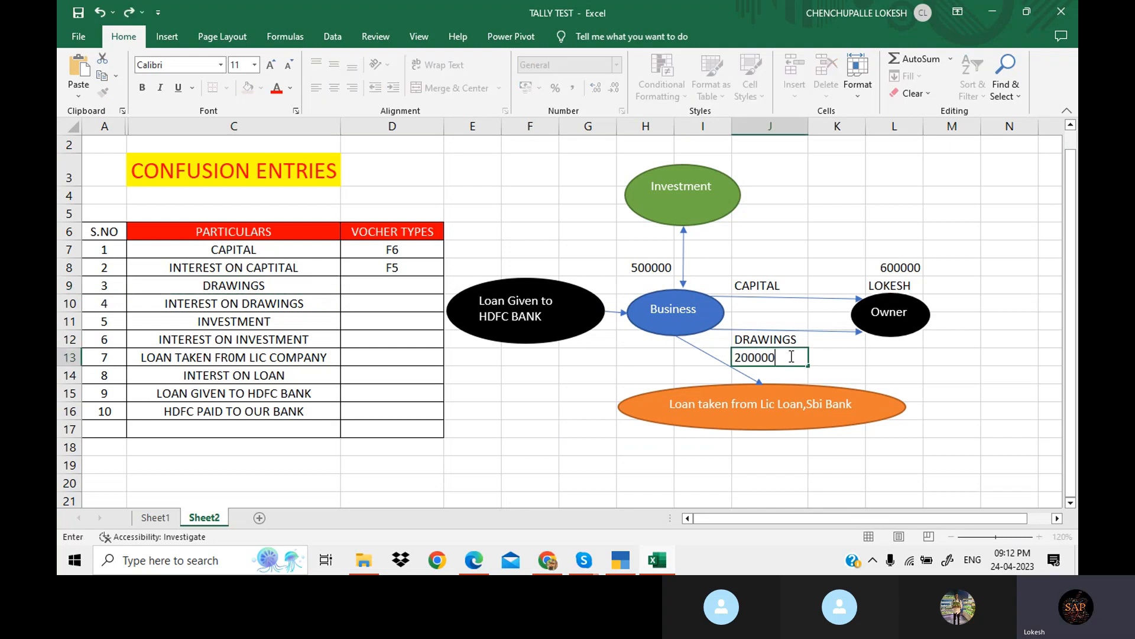
pyautogui.press('Return')
pyautogui.press('Right')
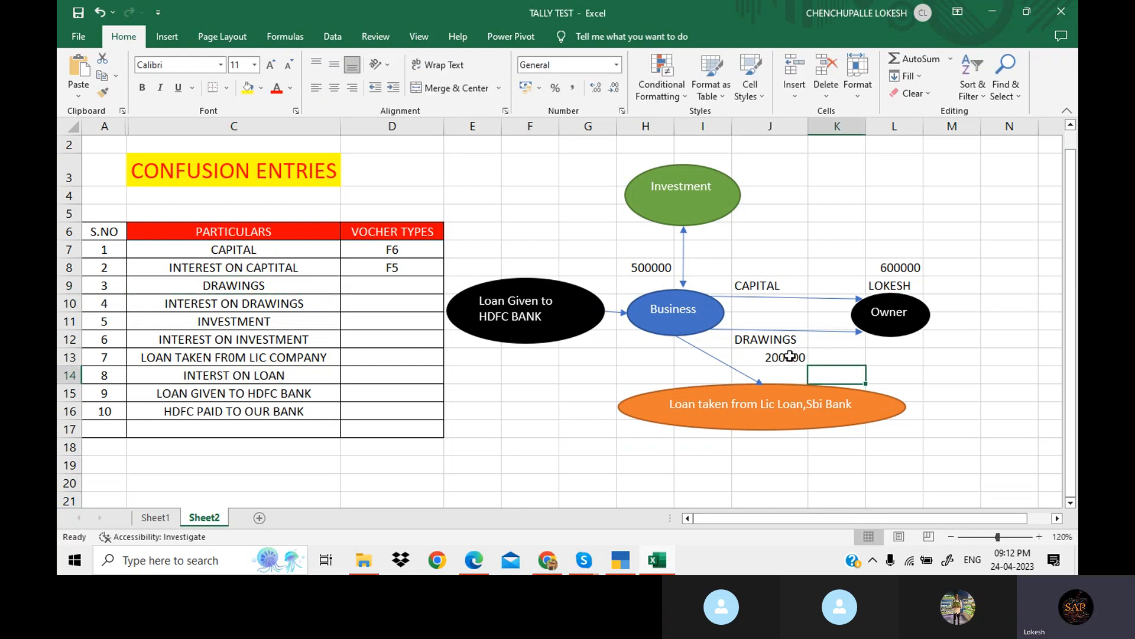
pyautogui.press('Up')
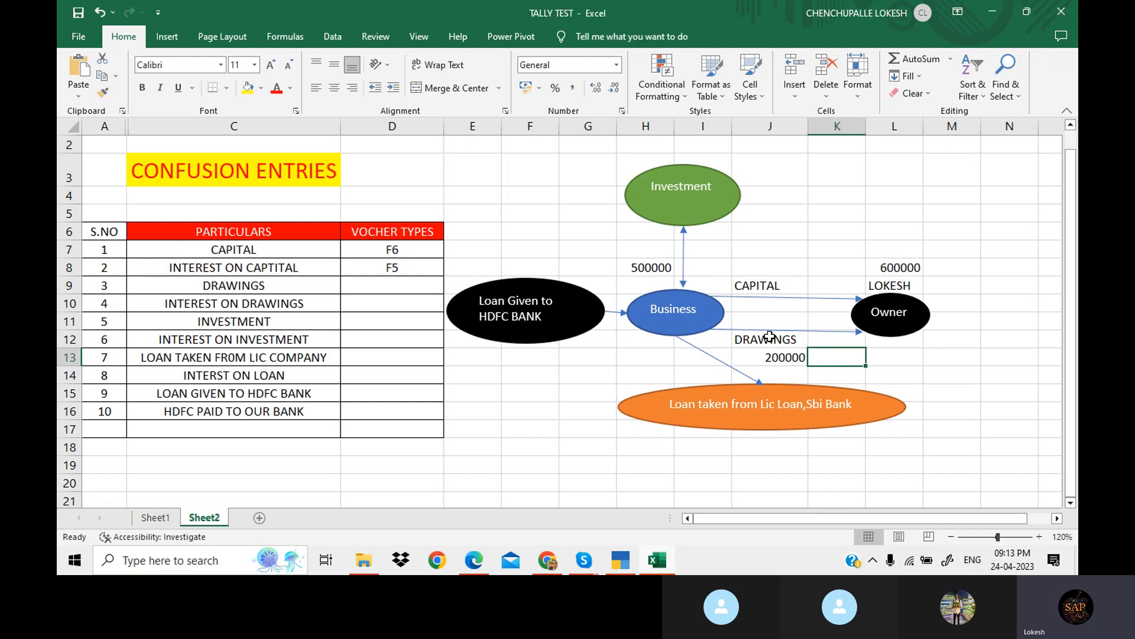
# Set the voucher type of the DRAWINGS row in the CONFUSION ENTRIES table to "F5".
pyautogui.click(421, 283)
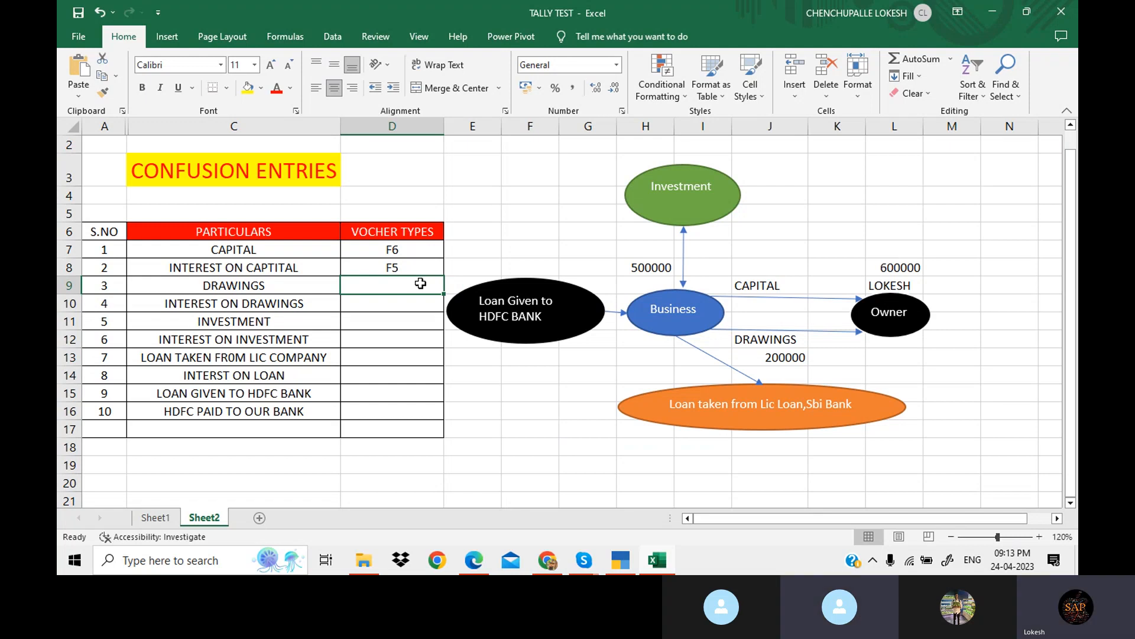
pyautogui.write('F')
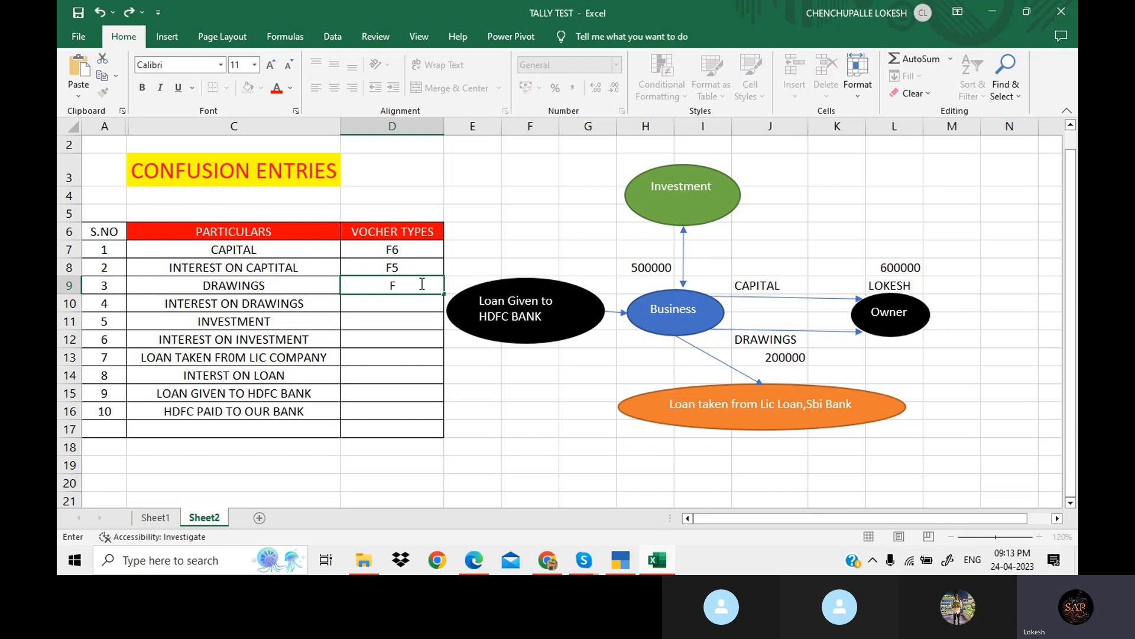
pyautogui.write('5')
pyautogui.press('Return')
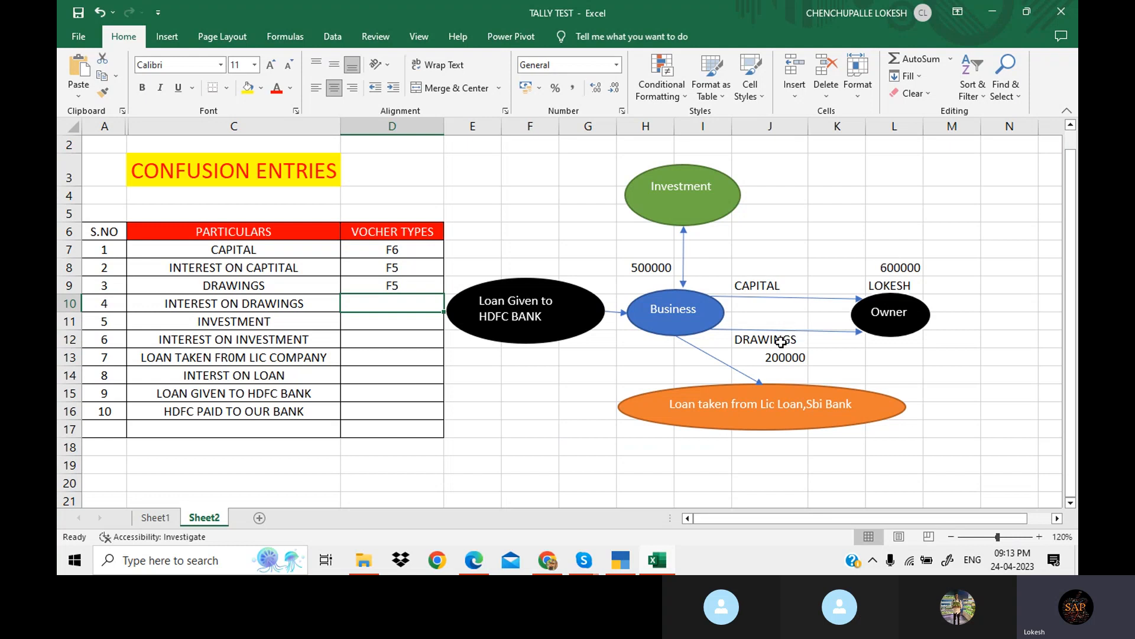
# Enter the amount 300000 in cell H13, below the Business shape in the diagram.
pyautogui.click(625, 354)
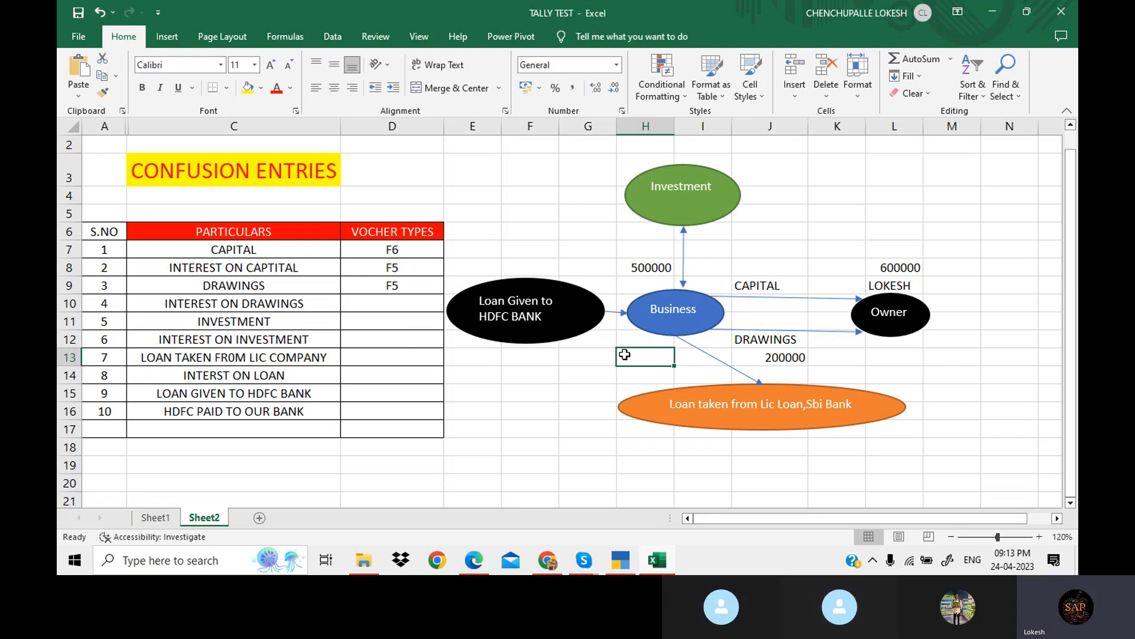
pyautogui.click(320, 307)
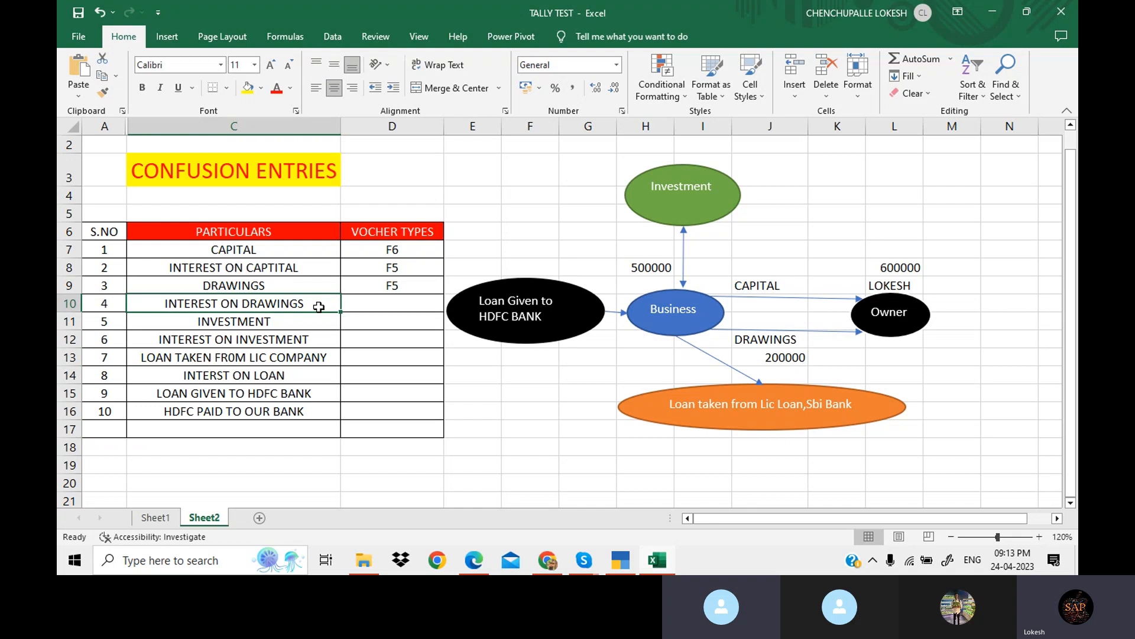
pyautogui.click(635, 356)
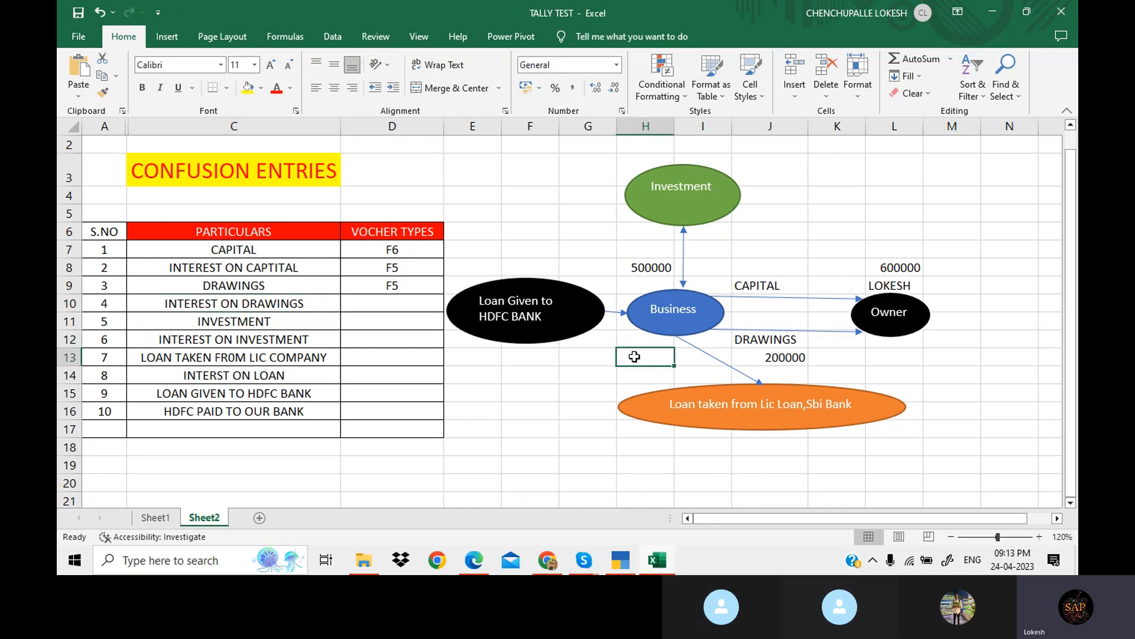
pyautogui.write('300000')
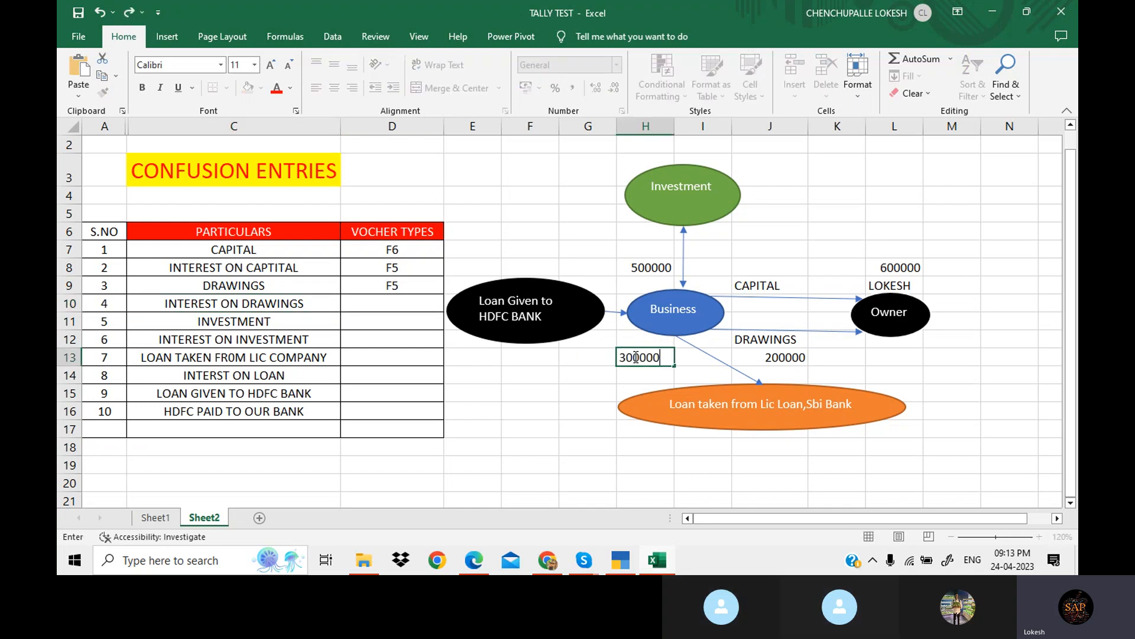
pyautogui.press('Return')
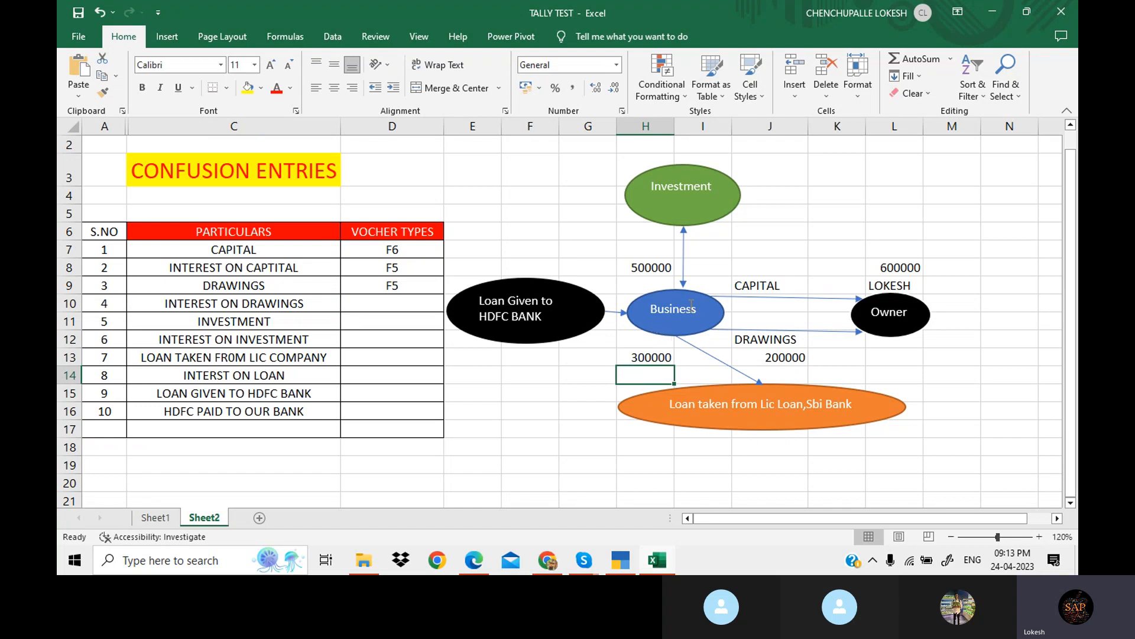
# Set the voucher type of the INTEREST ON DRAWINGS row in the CONFUSION ENTRIES table to "F6".
pyautogui.click(691, 305)
pyautogui.click(680, 296)
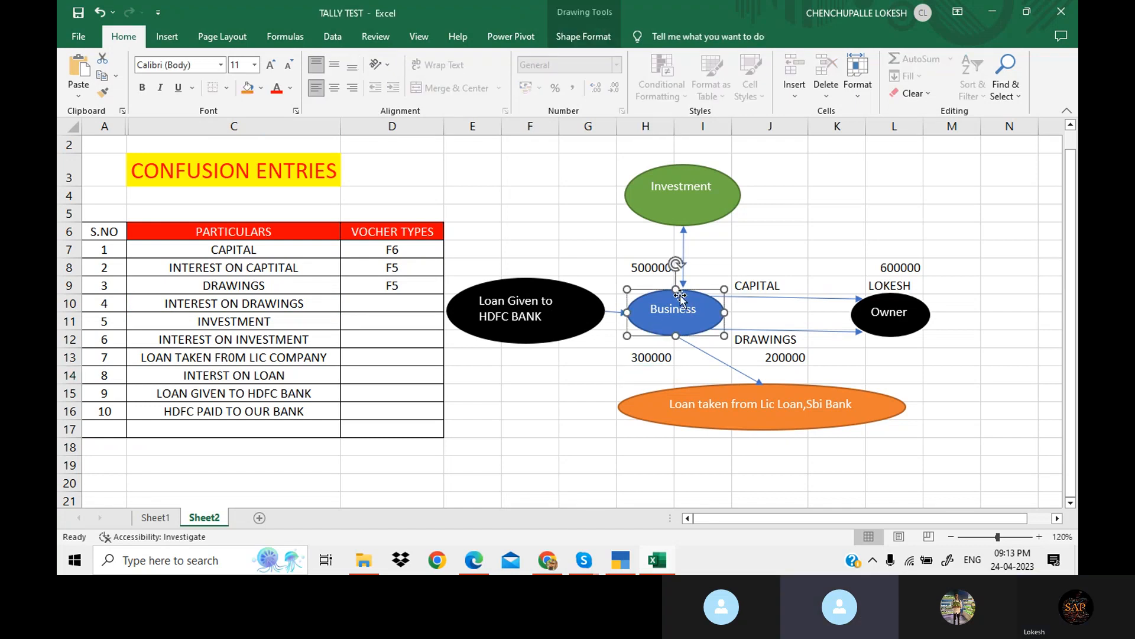
pyautogui.click(418, 305)
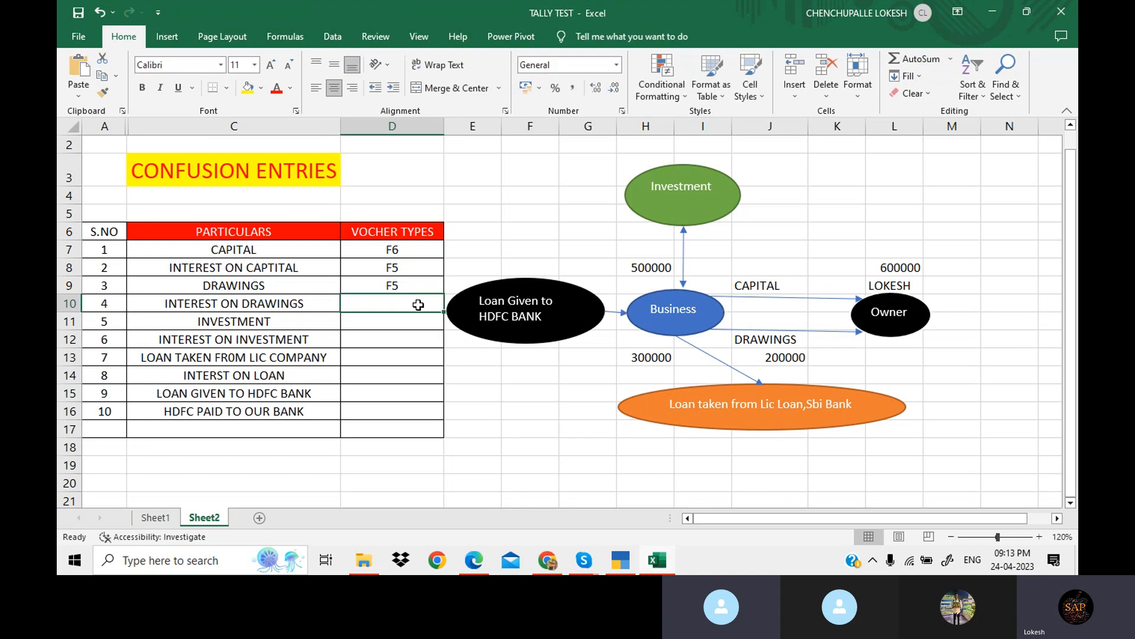
pyautogui.write('F6')
pyautogui.press('Return')
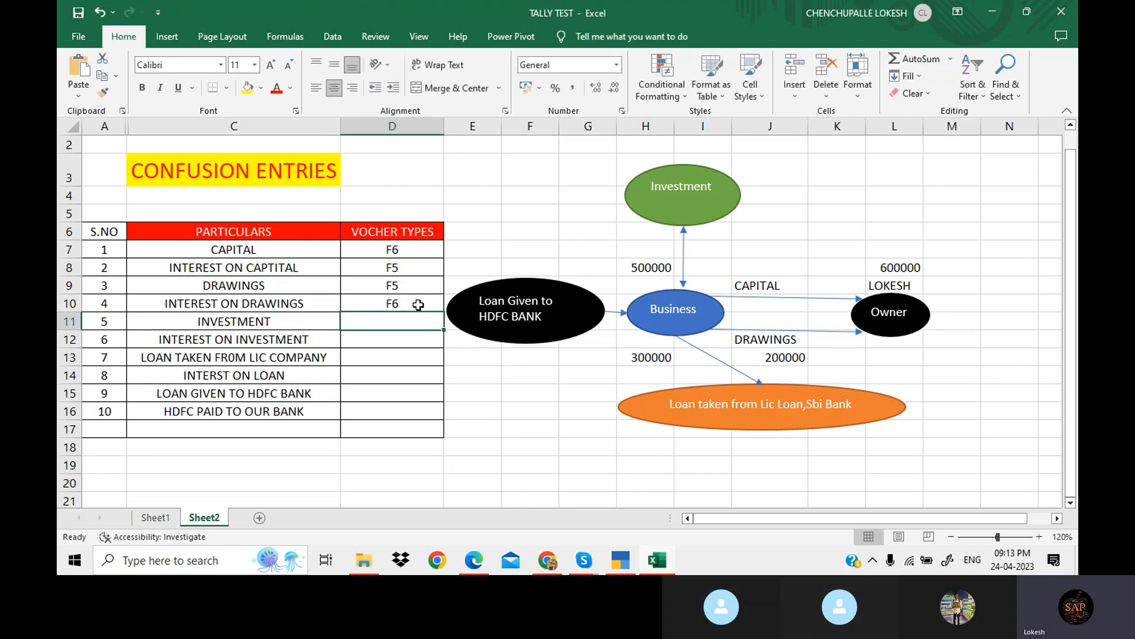
# Enter the investment amount 200000 in cell J3, beside the Investment shape in the diagram.
pyautogui.click(676, 301)
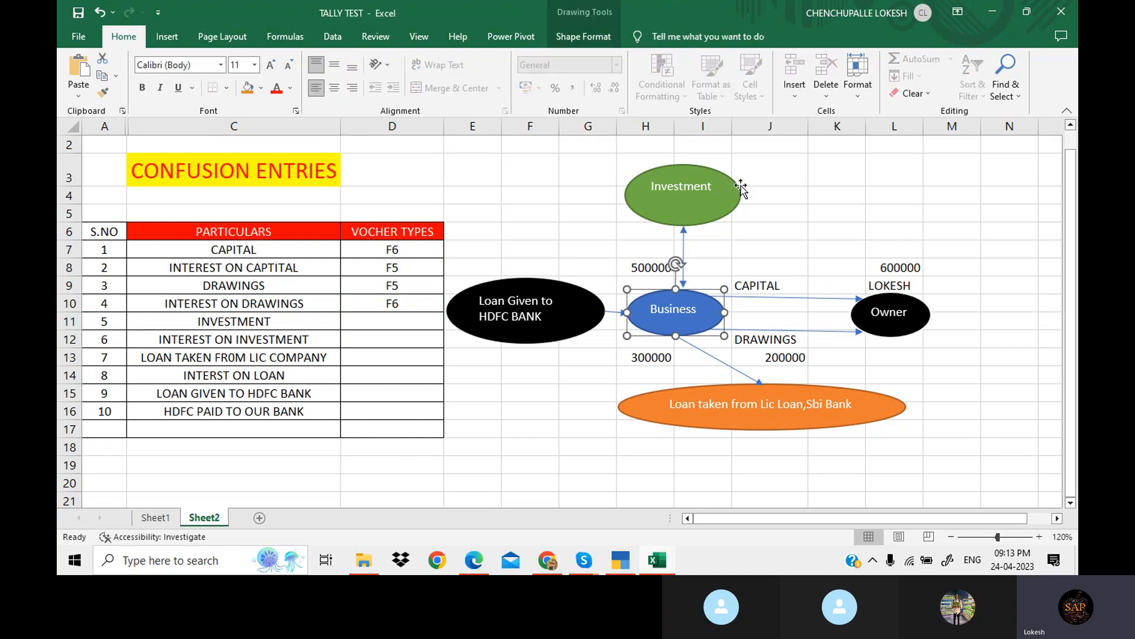
pyautogui.click(756, 172)
pyautogui.write('200000')
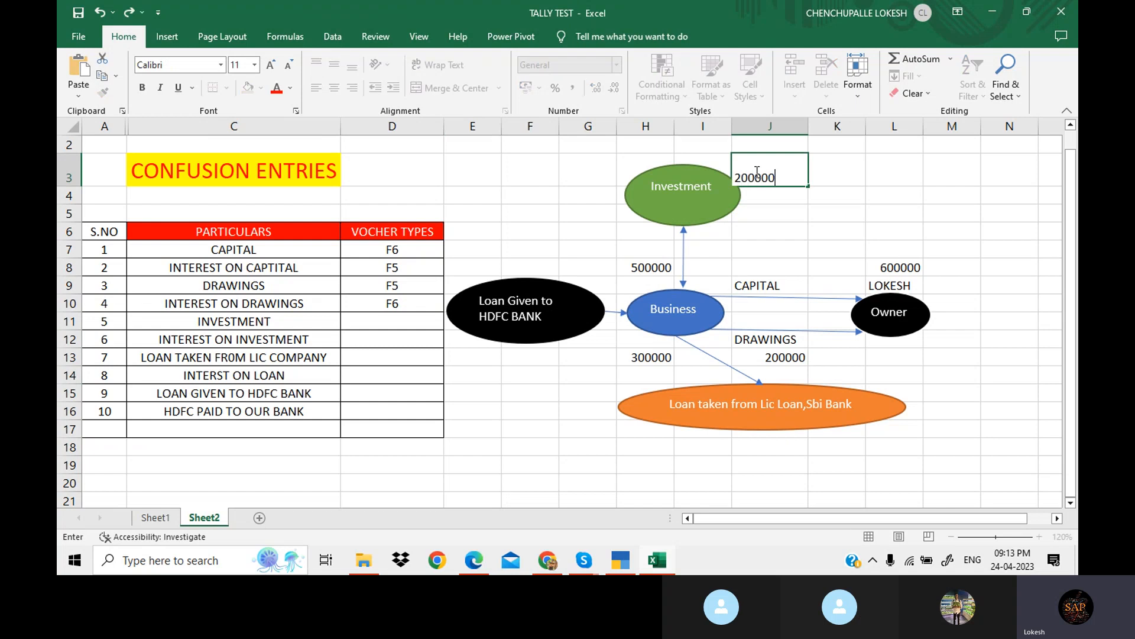
pyautogui.press('Return')
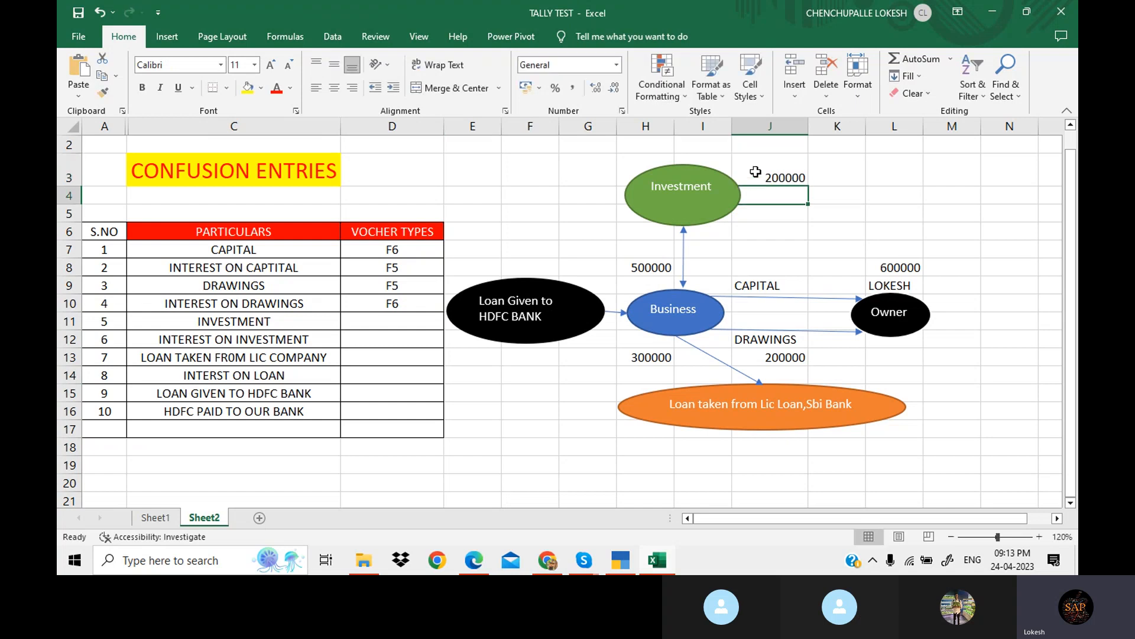
# Set the voucher type of the INVESTMENT row in the CONFUSION ENTRIES table to "F5".
pyautogui.click(407, 322)
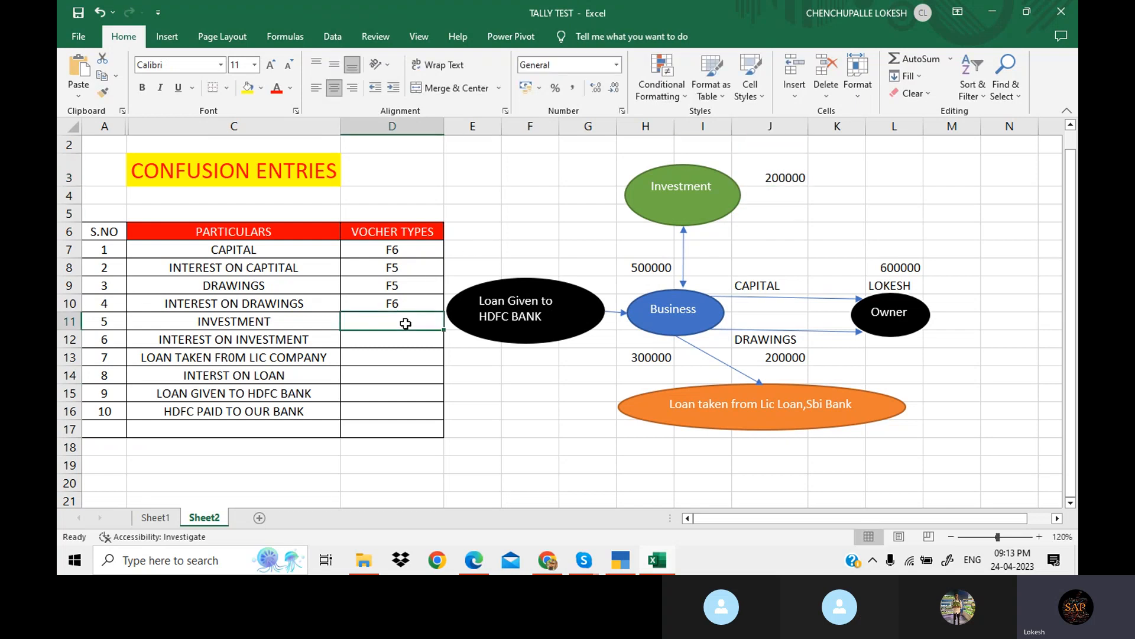
pyautogui.write('F')
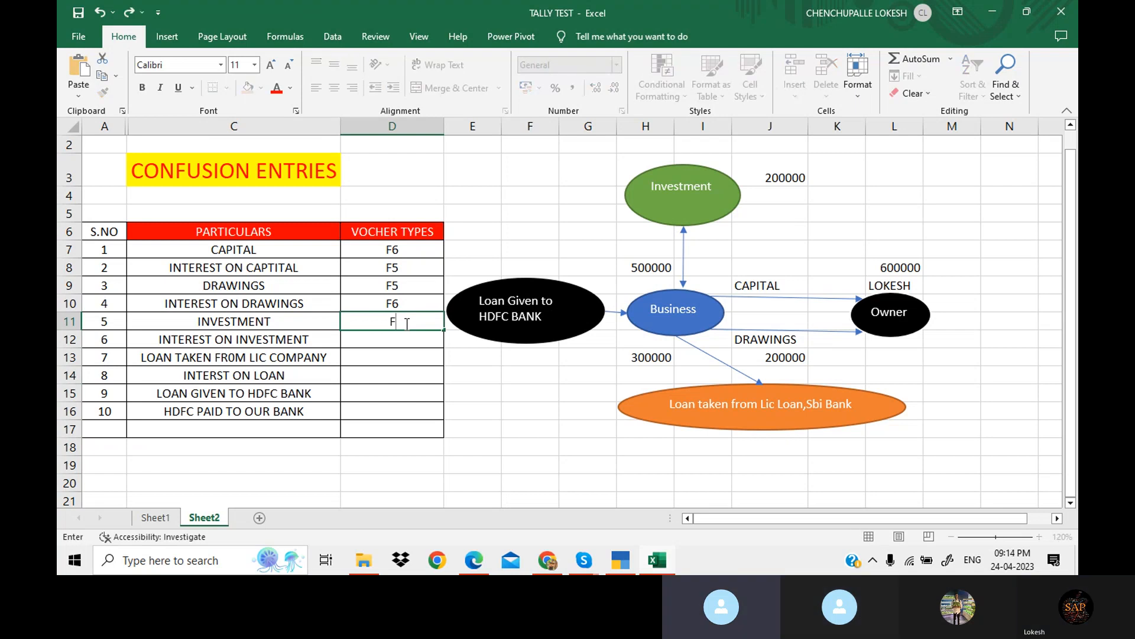
pyautogui.write('5')
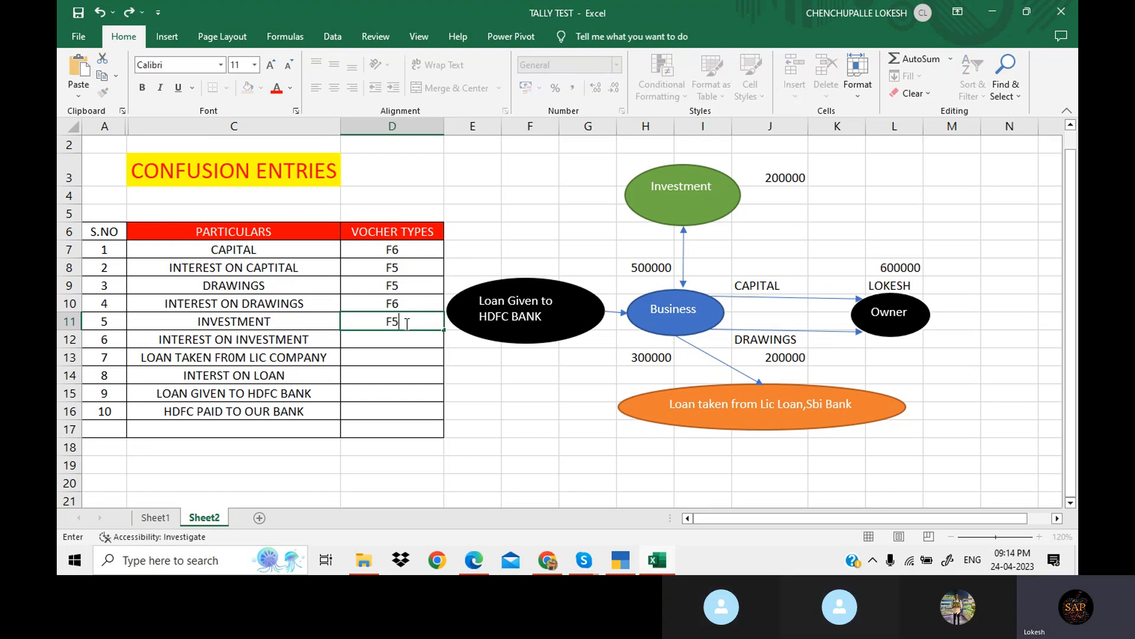
pyautogui.press('Return')
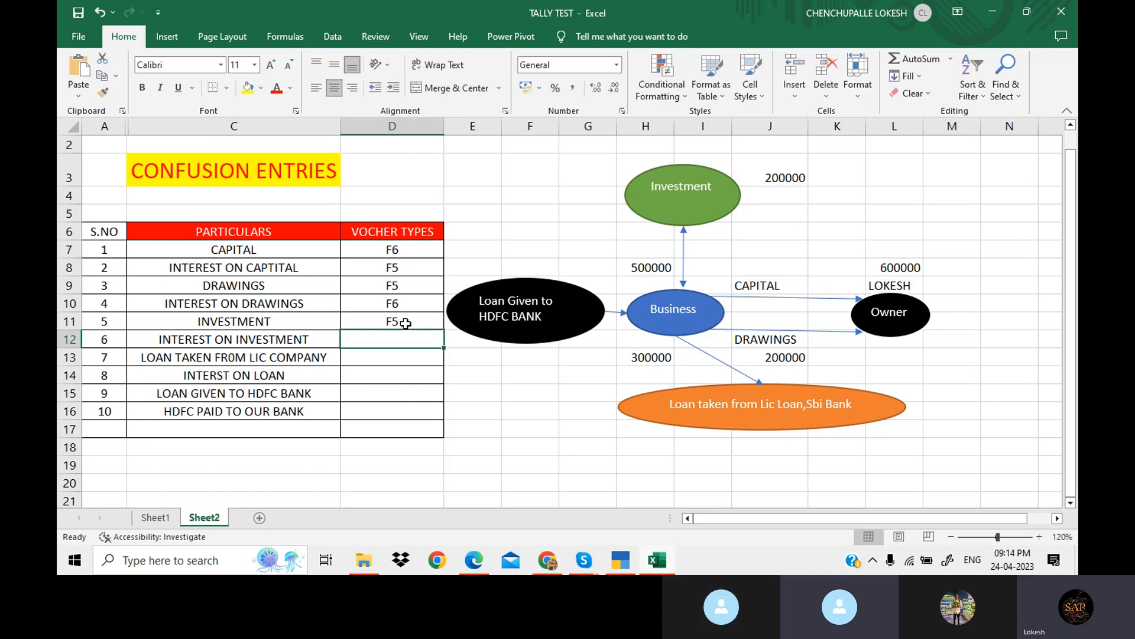
# Enter the amount 300000 in cell J6, beside the arrow between the Investment and Business shapes.
pyautogui.doubleClick(782, 171)
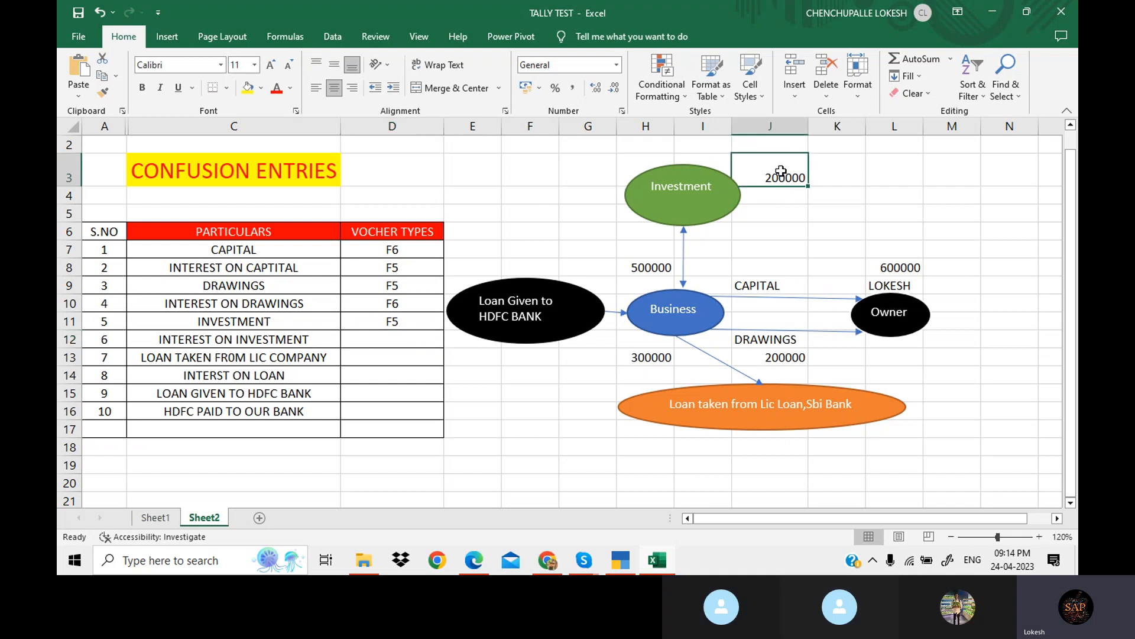
pyautogui.click(748, 233)
pyautogui.write('30000')
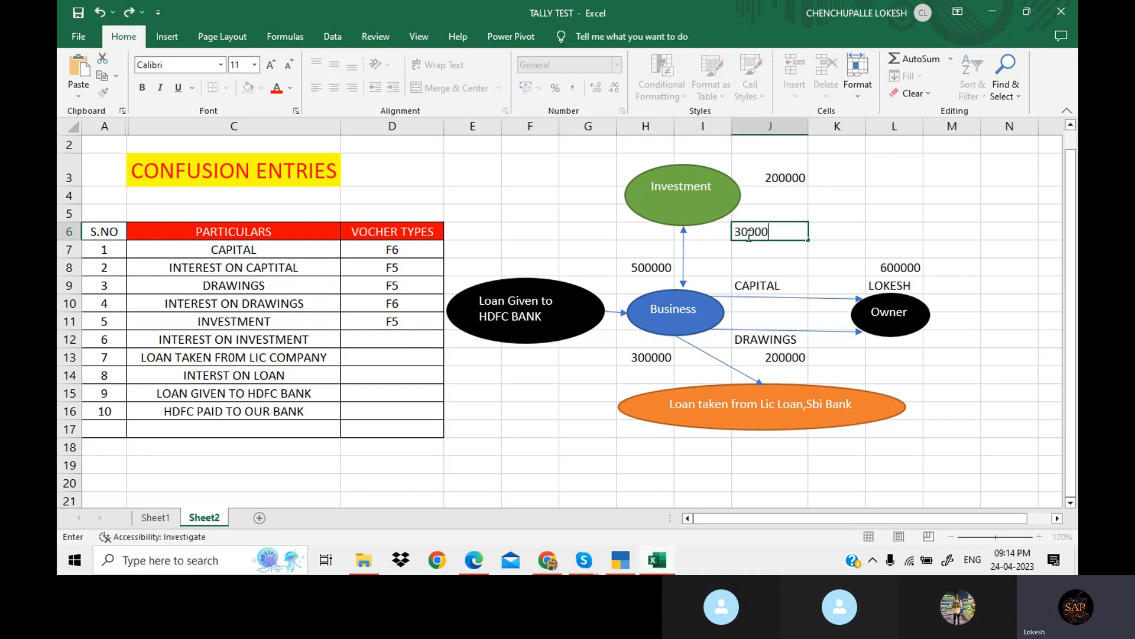
pyautogui.press('Return')
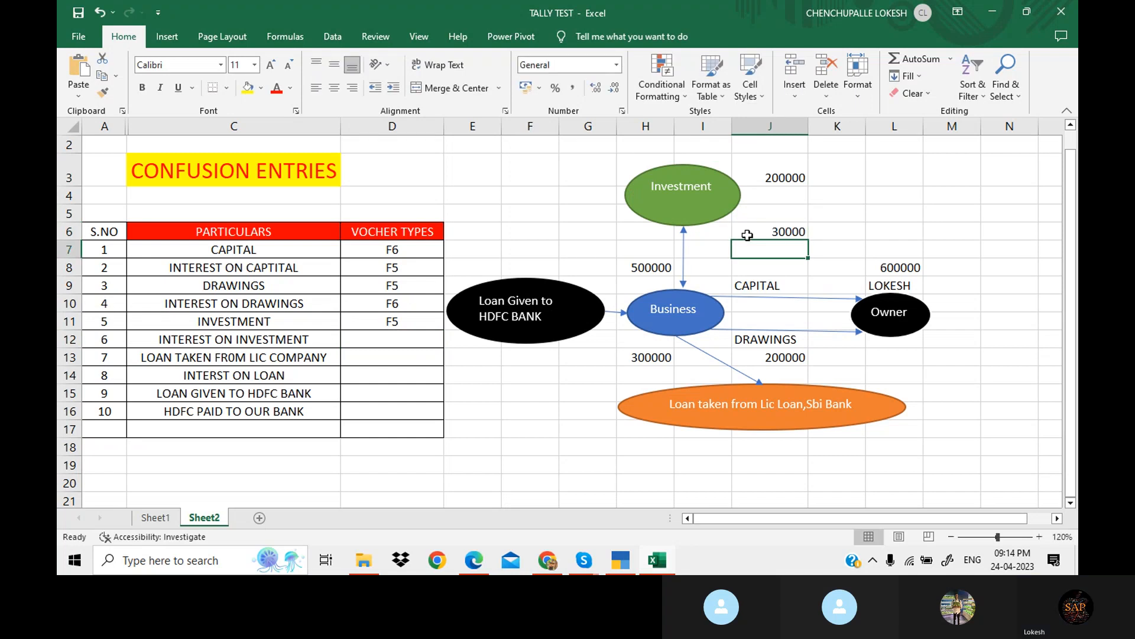
pyautogui.click(748, 236)
pyautogui.write('300000')
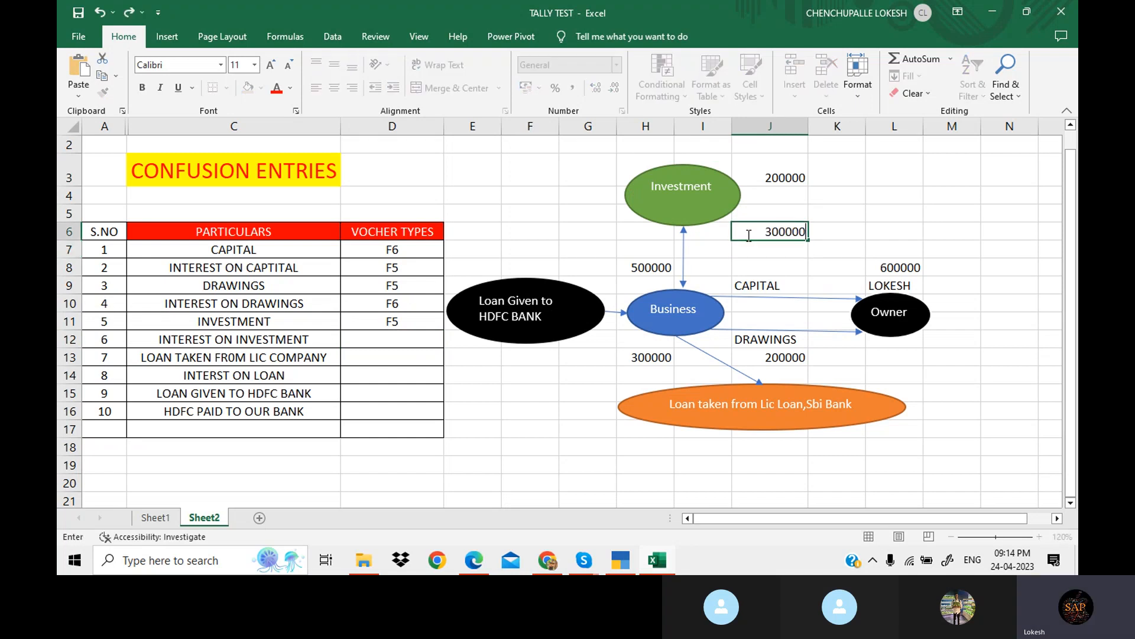
pyautogui.press('Return')
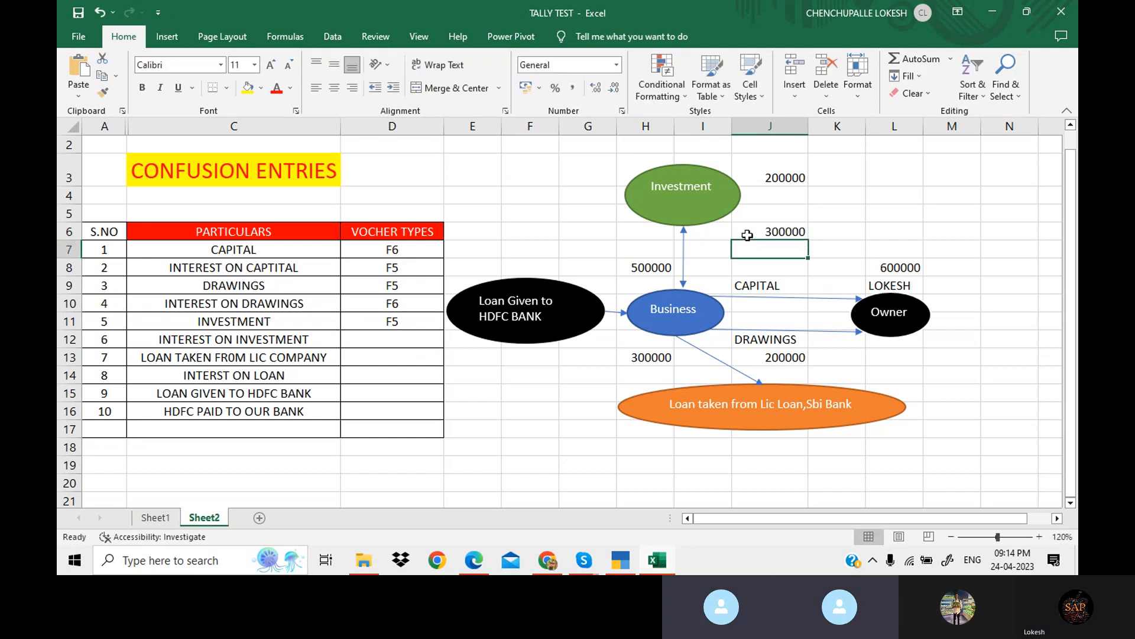
# Set the voucher type of the INTEREST ON INVESTMENT row in the CONFUSION ENTRIES table to "F6".
pyautogui.click(429, 340)
pyautogui.write('F6')
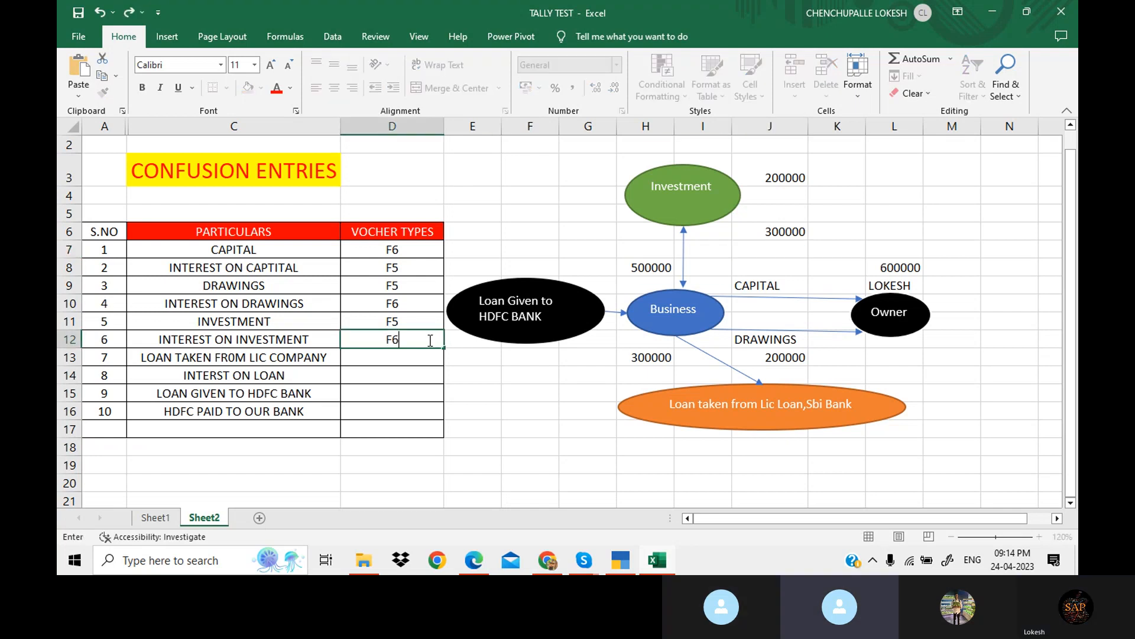
pyautogui.press('Return')
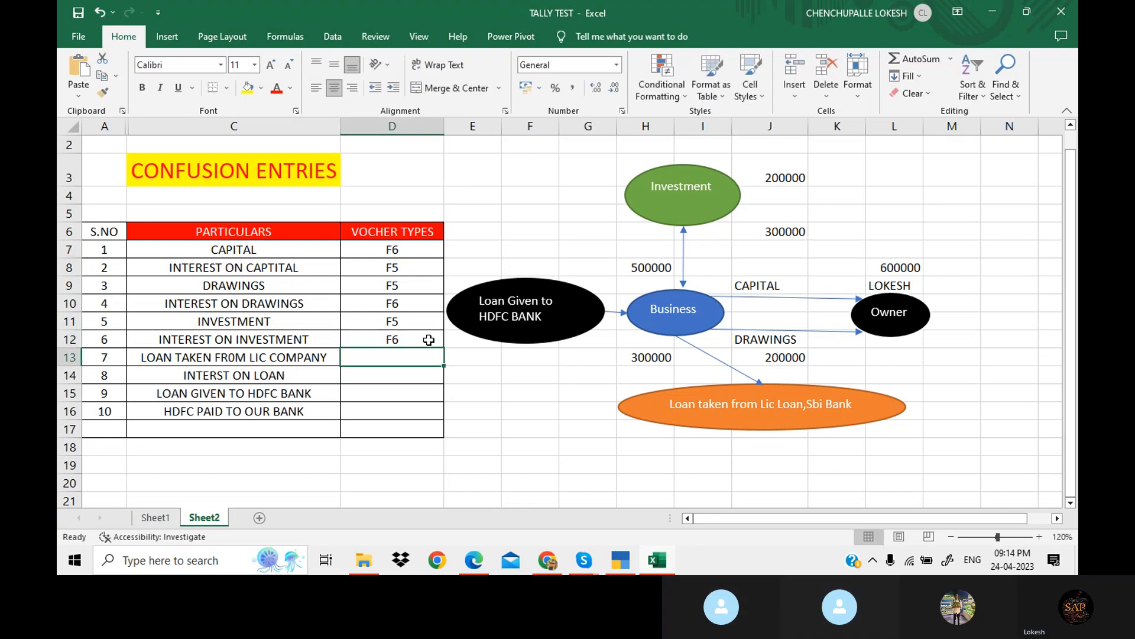
# Enter the loan amount 300000 in cell J18, below the "Loan taken from Lic Loan,Sbi Bank" shape.
pyautogui.click(696, 296)
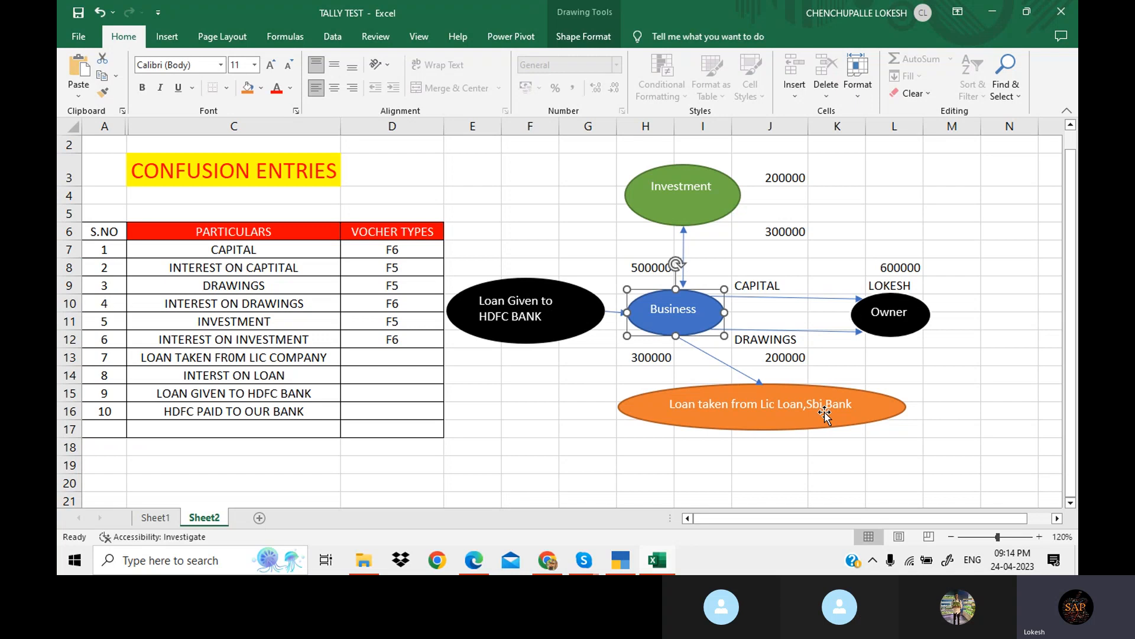
pyautogui.click(753, 448)
pyautogui.write('3')
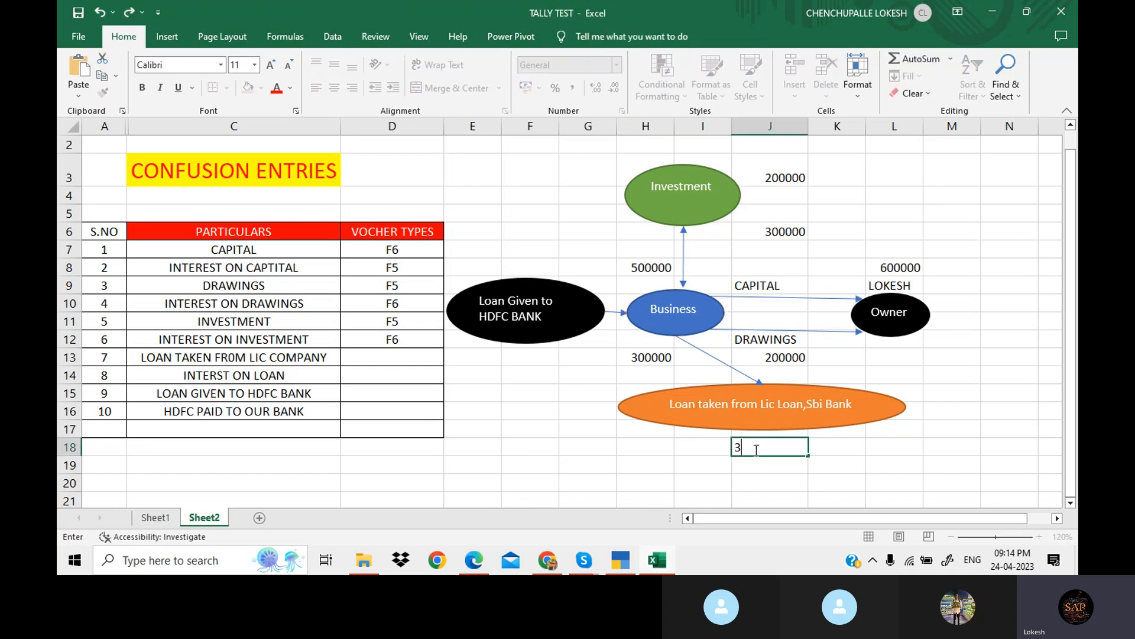
pyautogui.write('00000')
pyautogui.press('Return')
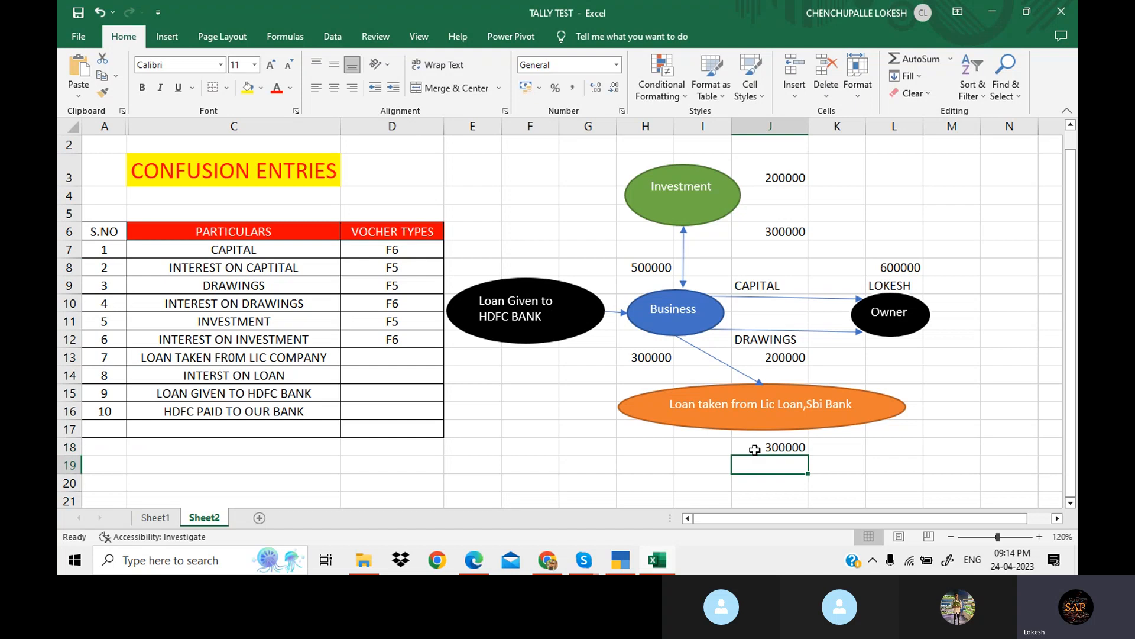
# Set the voucher types of the LIC COMPANY loan row to "F6" and the INTERST ON LOAN row to "F5".
pyautogui.click(389, 355)
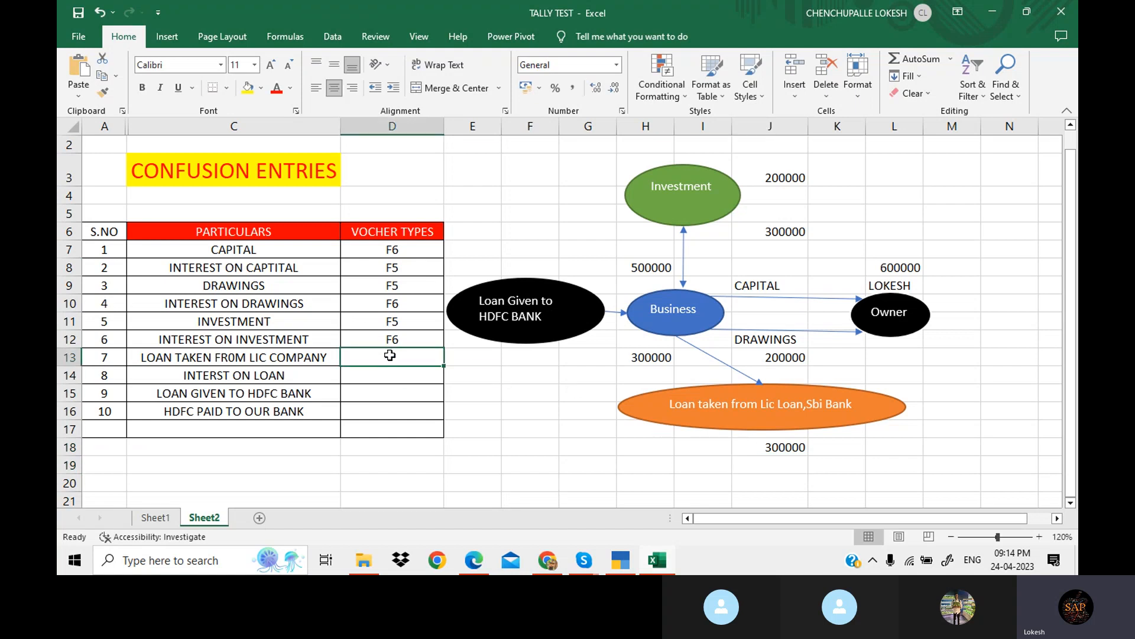
pyautogui.write('F')
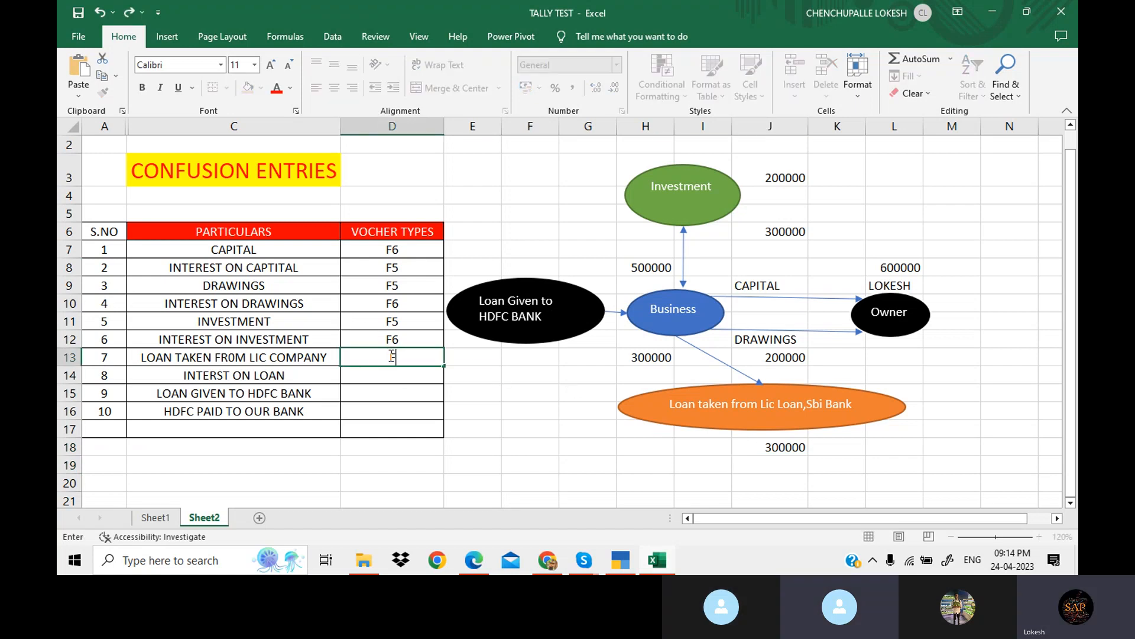
pyautogui.write('6')
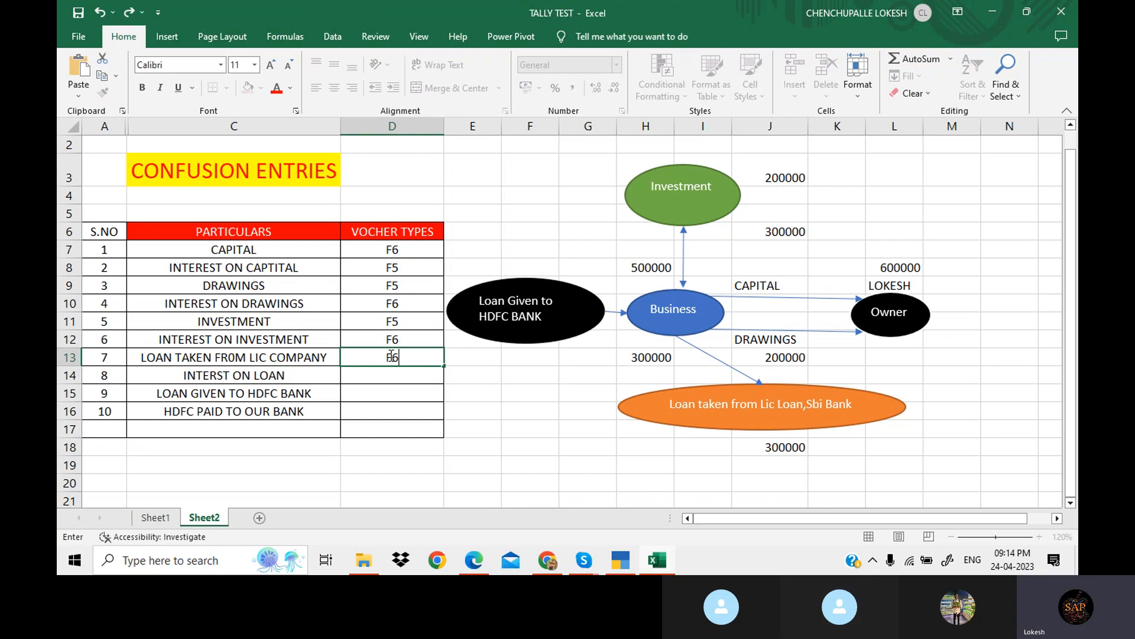
pyautogui.press('Return')
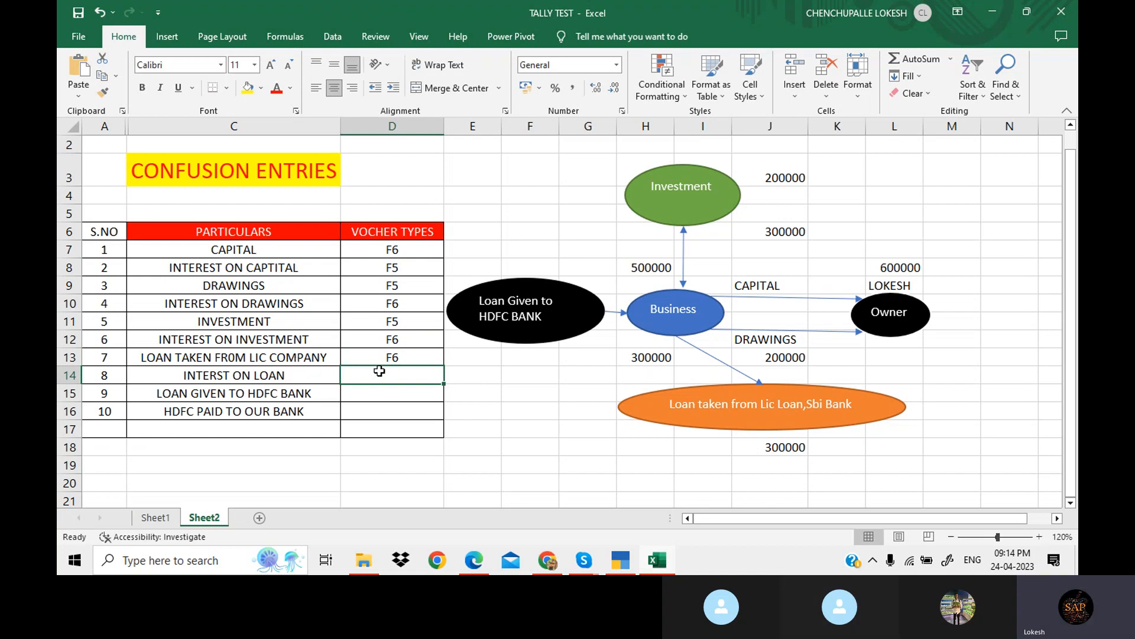
pyautogui.write('F')
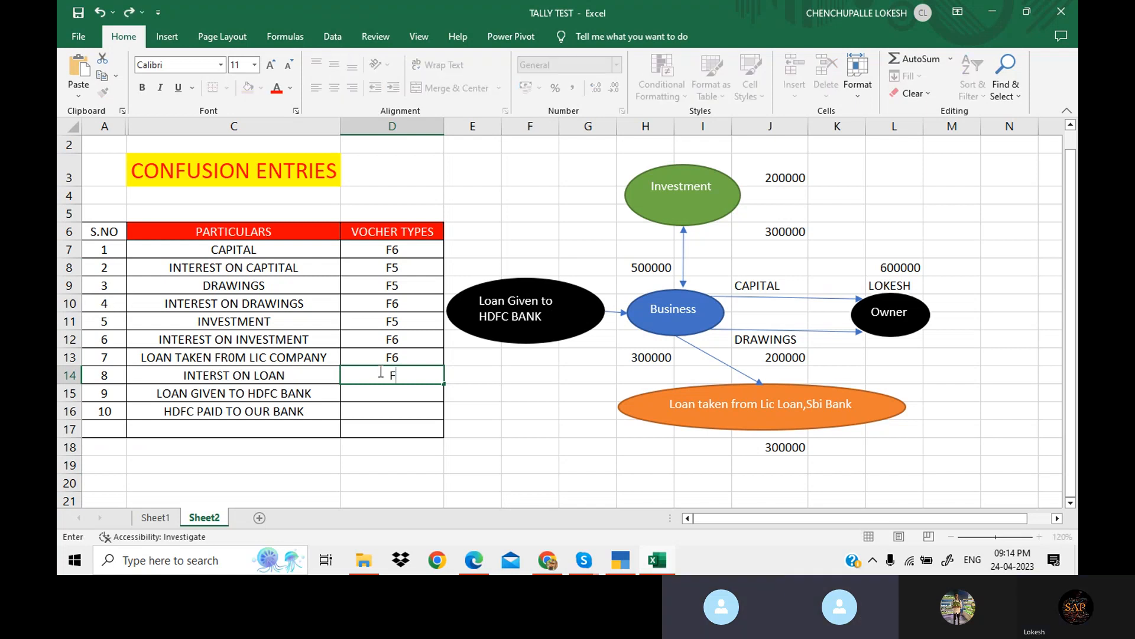
pyautogui.write('5')
pyautogui.press('Return')
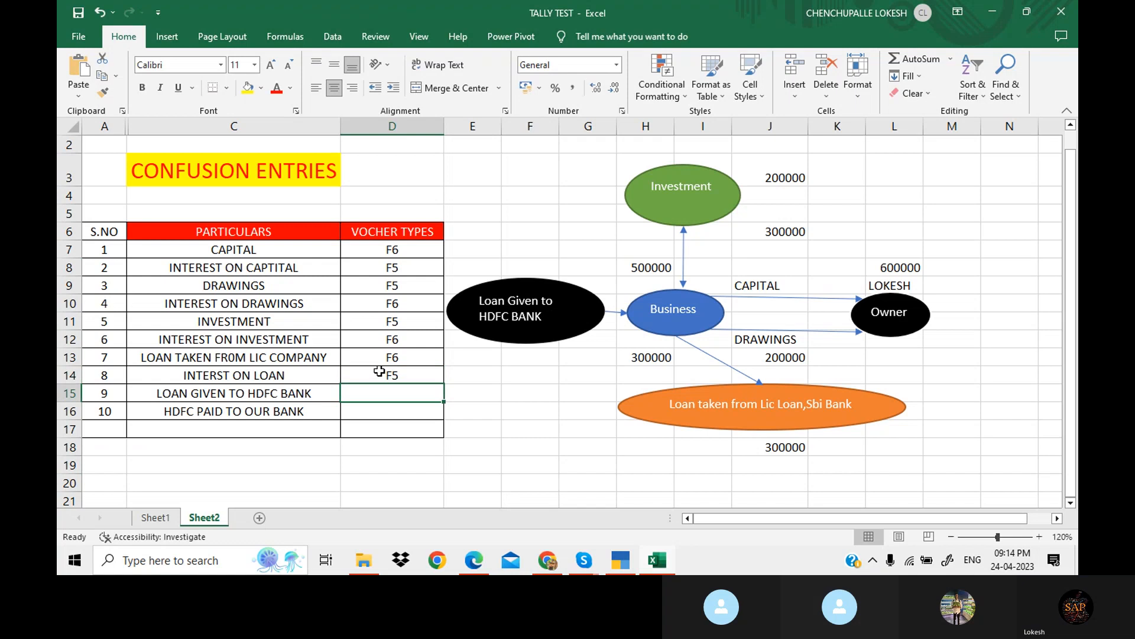
# Enter the loan amount 200000 in cell F13, below the "Loan Given to HDFC BANK" shape.
pyautogui.click(658, 304)
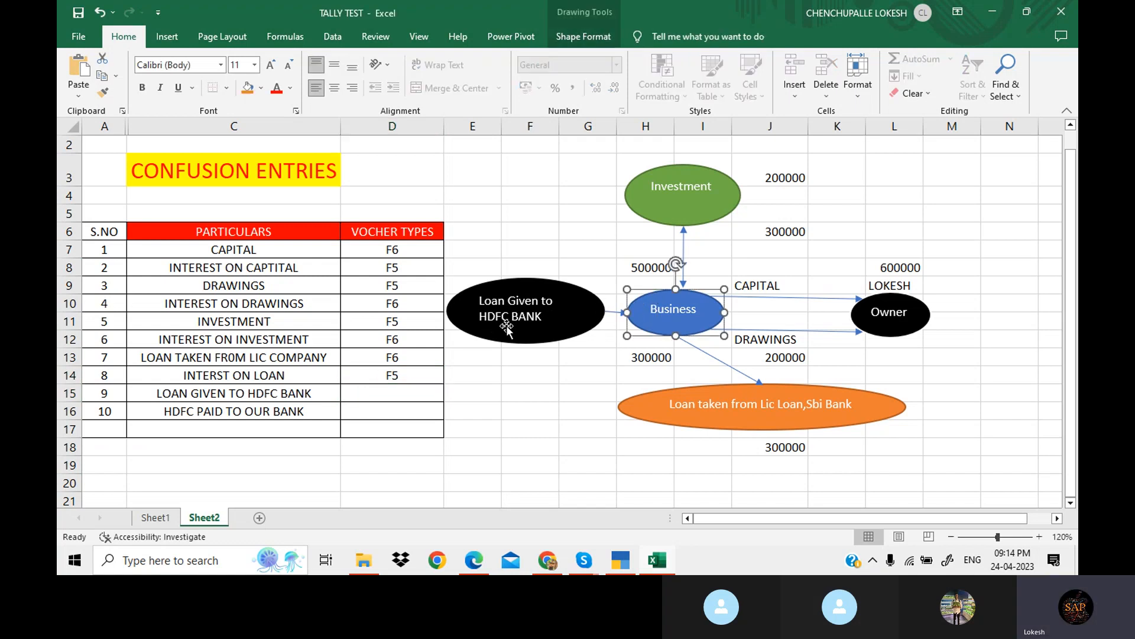
pyautogui.click(515, 353)
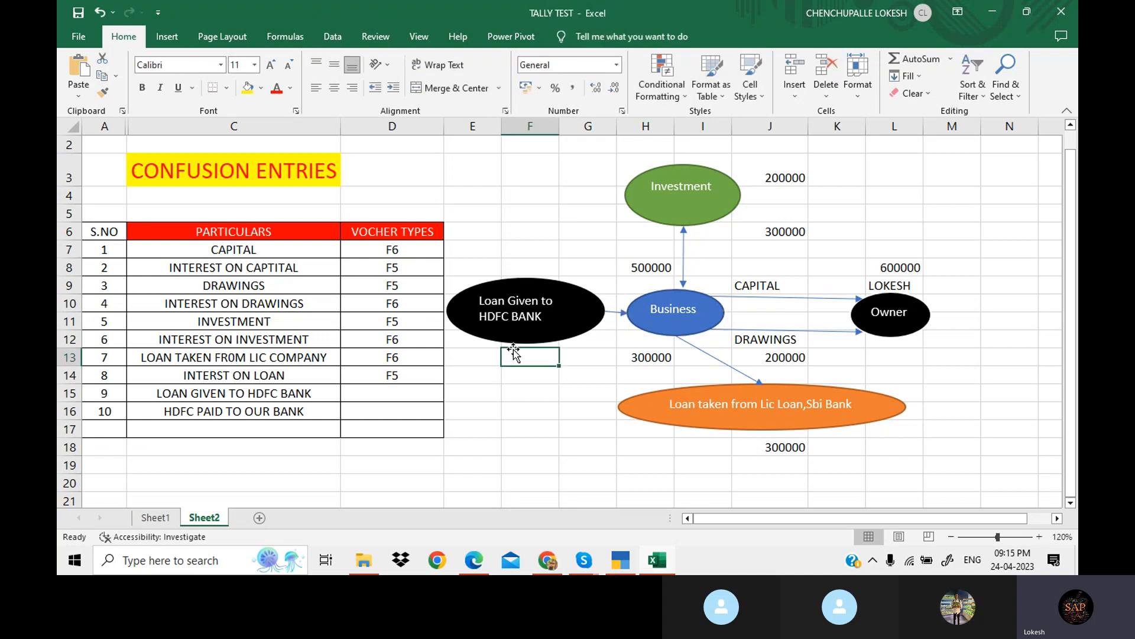
pyautogui.write('20000')
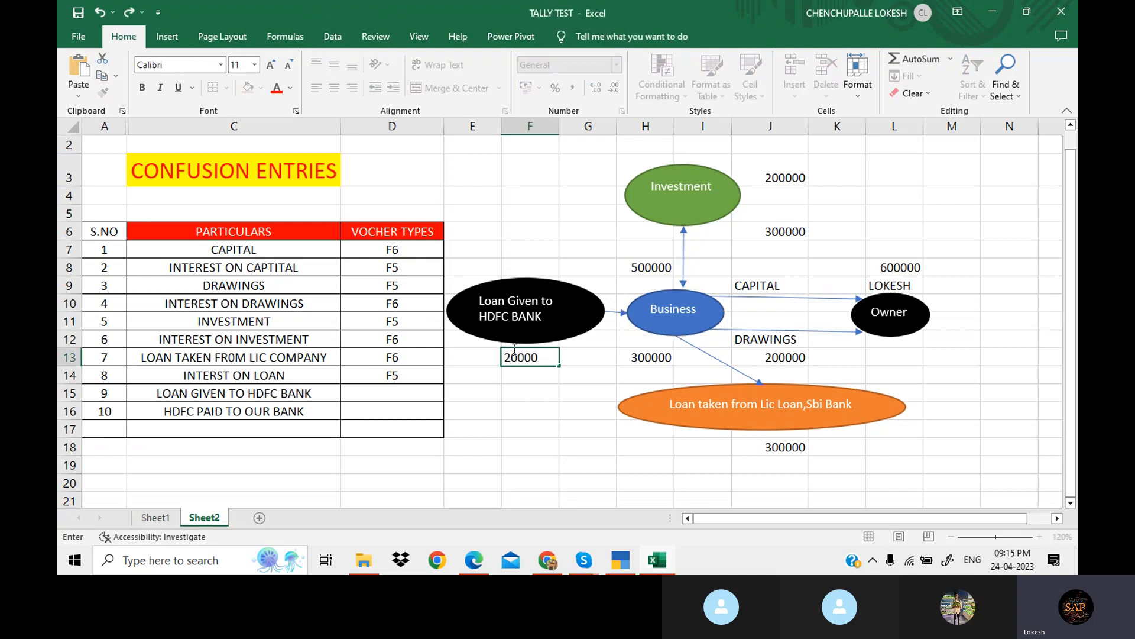
pyautogui.write('0')
pyautogui.press('Return')
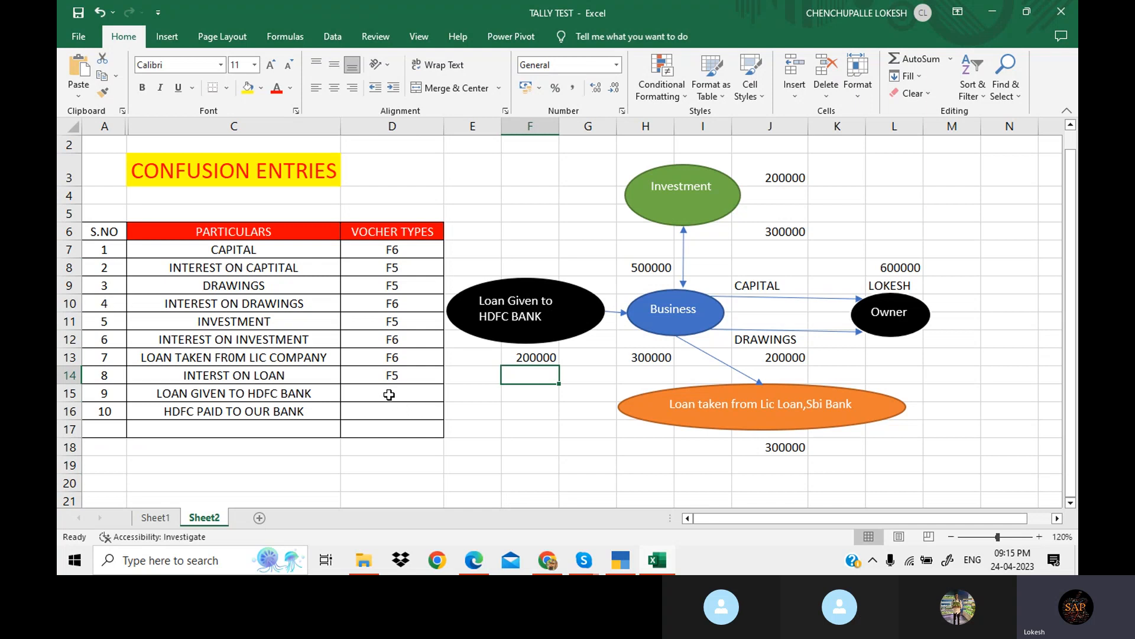
# Set the voucher types of the LOAN GIVEN TO HDFC BANK row to "F5" and the HDFC PAID TO OUR BANK row to "F6".
pyautogui.click(389, 395)
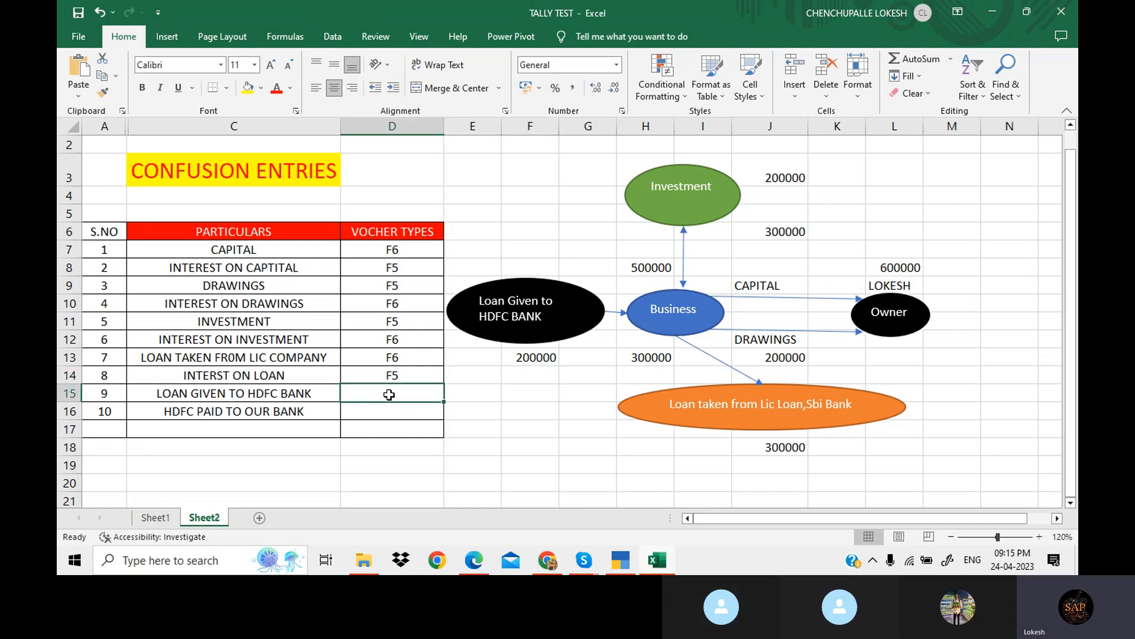
pyautogui.write('F')
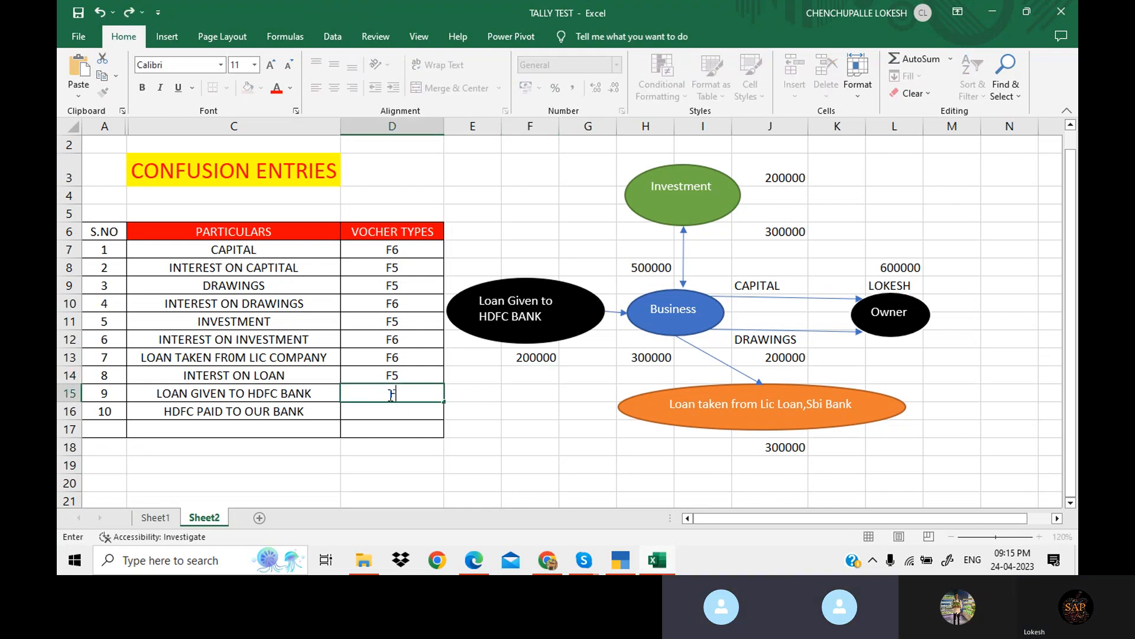
pyautogui.write('5')
pyautogui.press('Return')
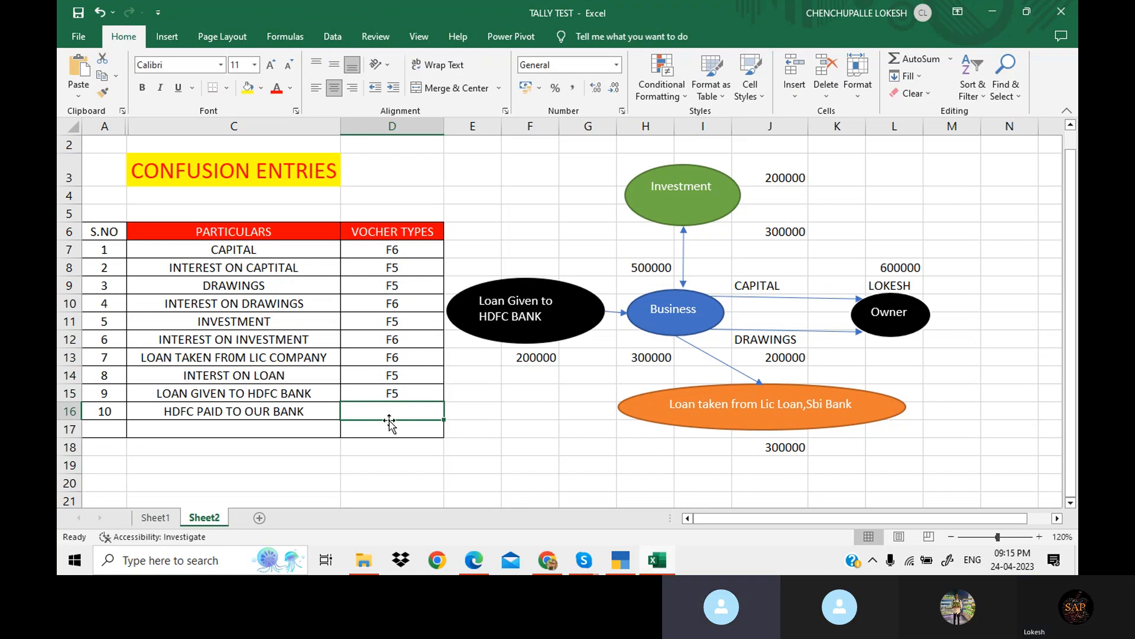
pyautogui.write('F')
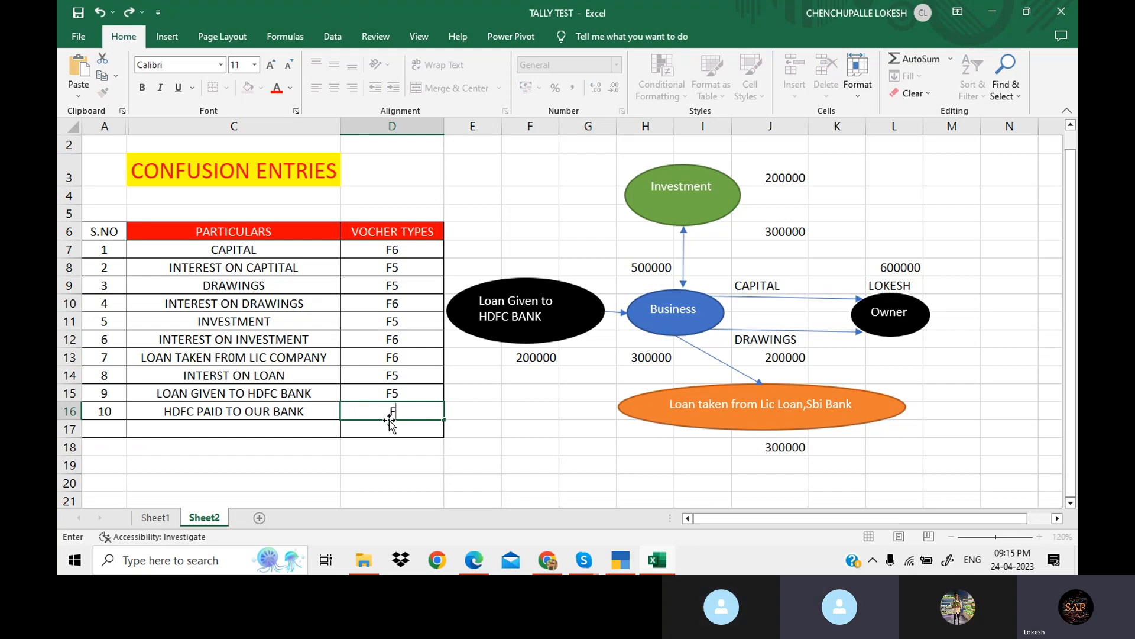
pyautogui.write('6')
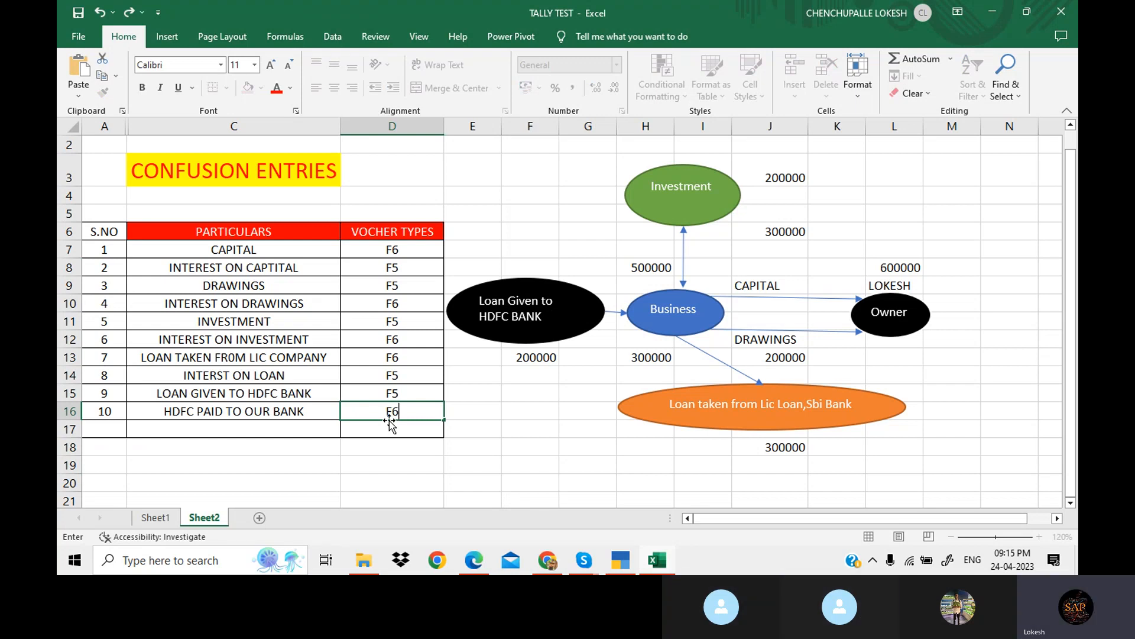
pyautogui.click(482, 434)
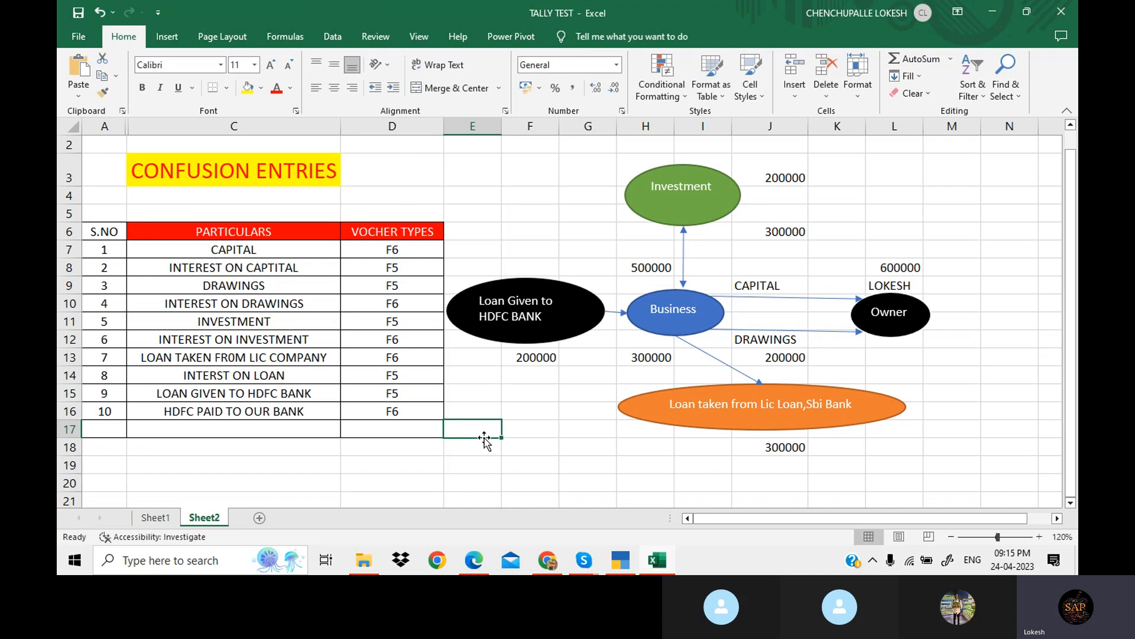
# Select the table entries and voucher types in C7:D16 for review, and switch to the Skype call window.
pyautogui.moveTo(309, 248); pyautogui.dragTo(412, 409)
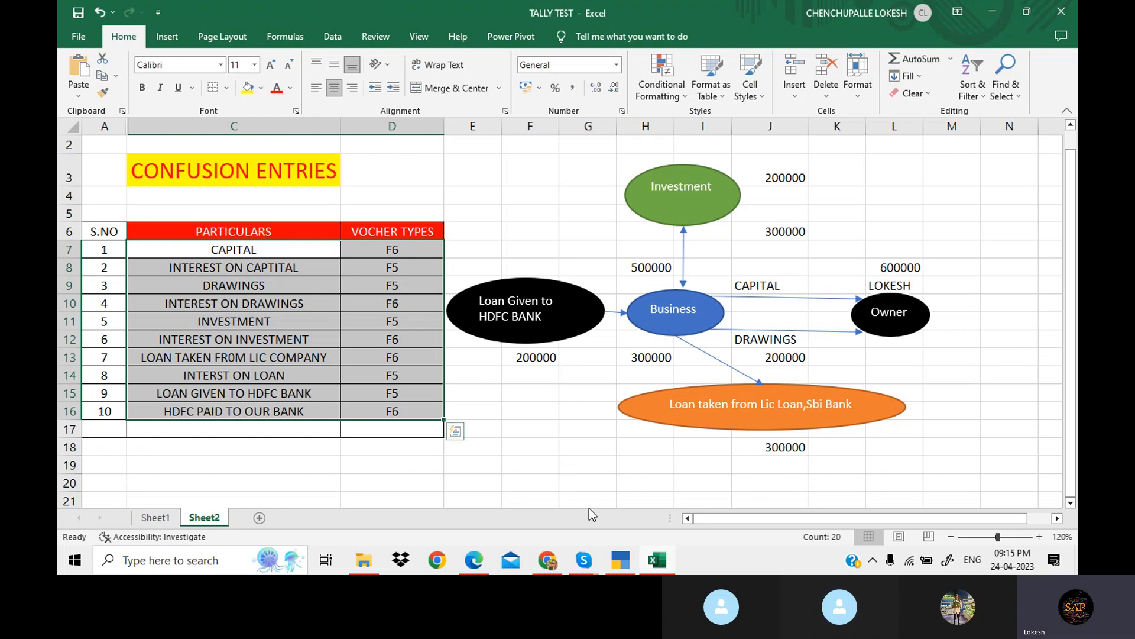
pyautogui.moveTo(584, 559)
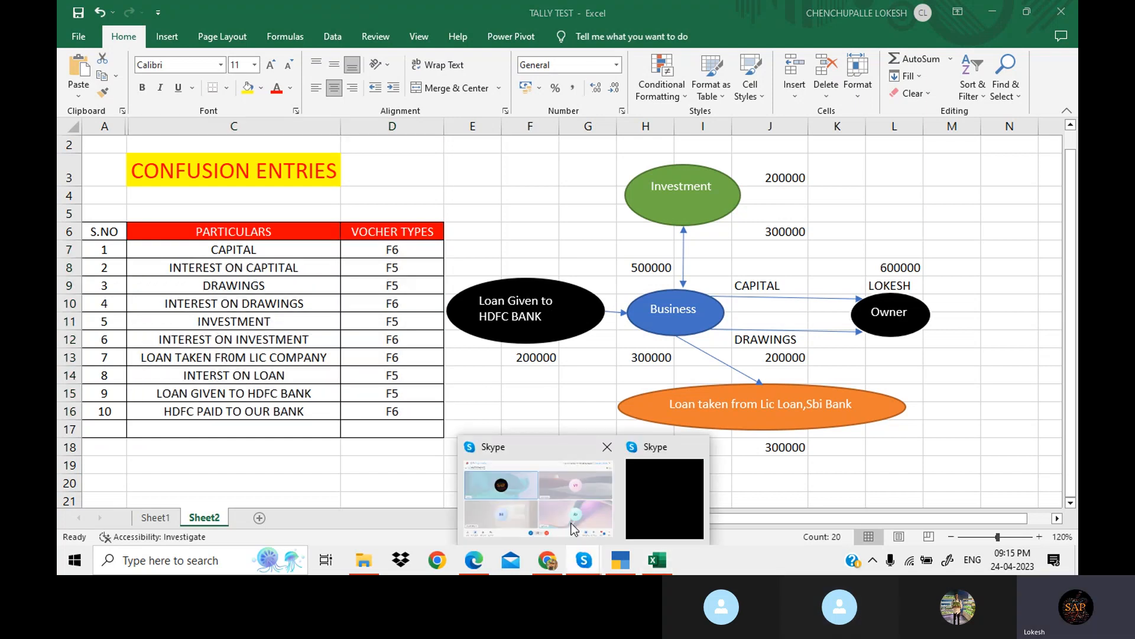
pyautogui.click(561, 485)
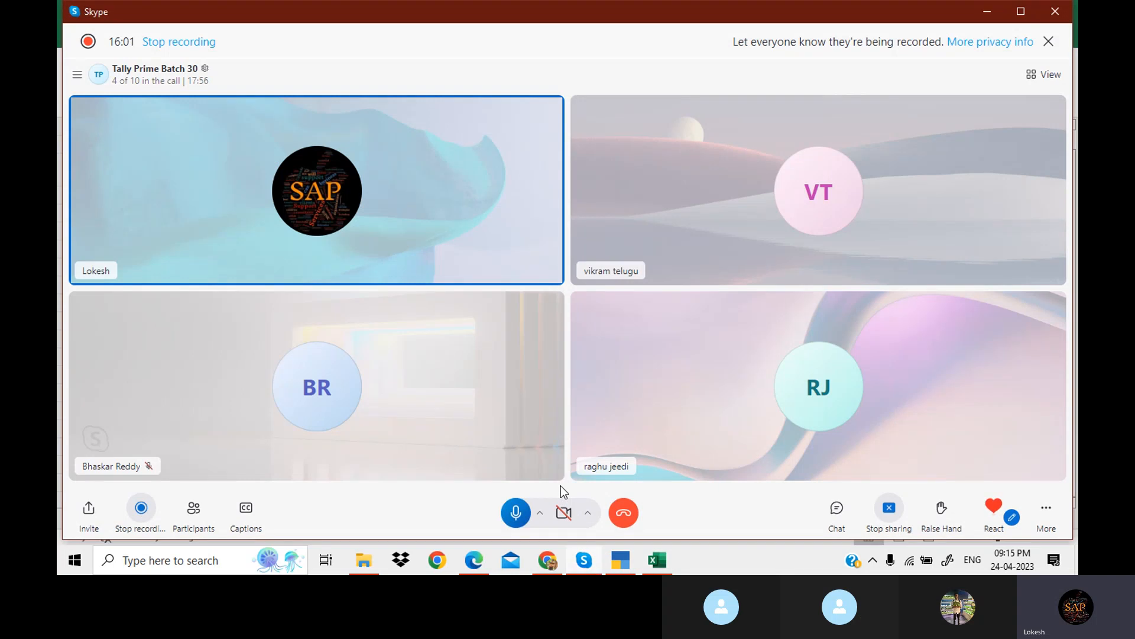